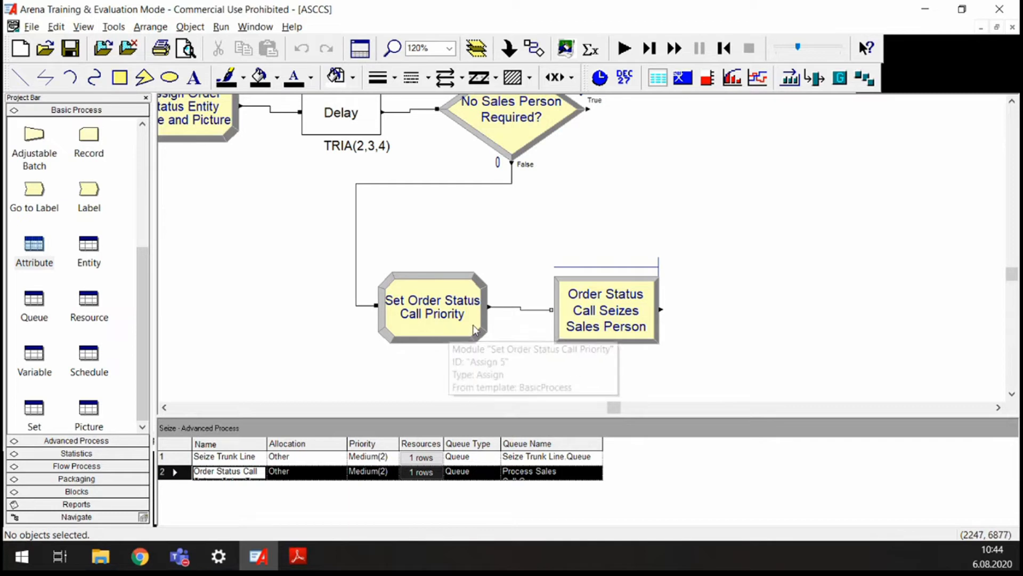
Step: Review the settings of the Order Status Call Seizes Sales Person module, the Process Sales Call module and the queue list
left_click(617, 329)
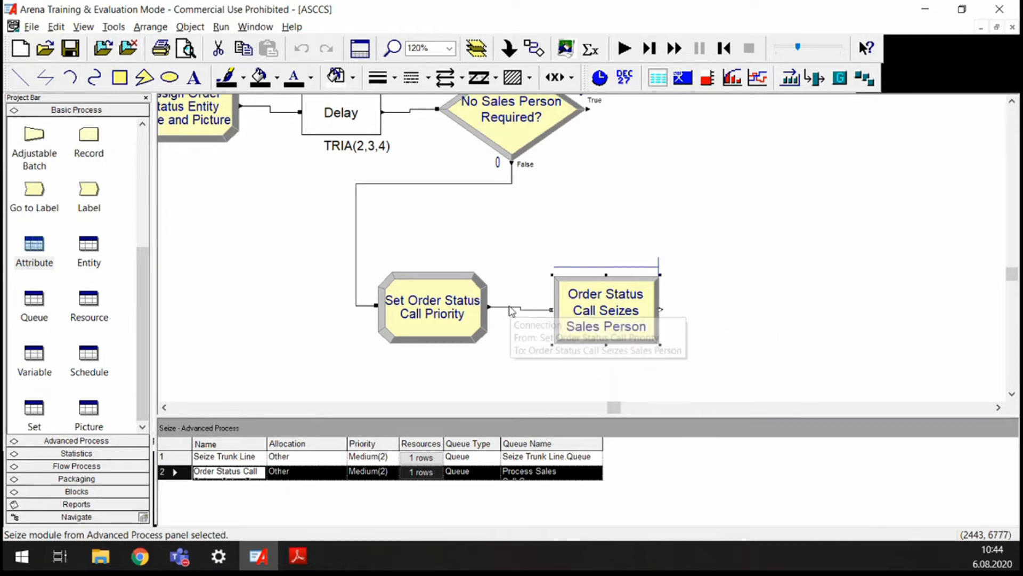
double_click(629, 314)
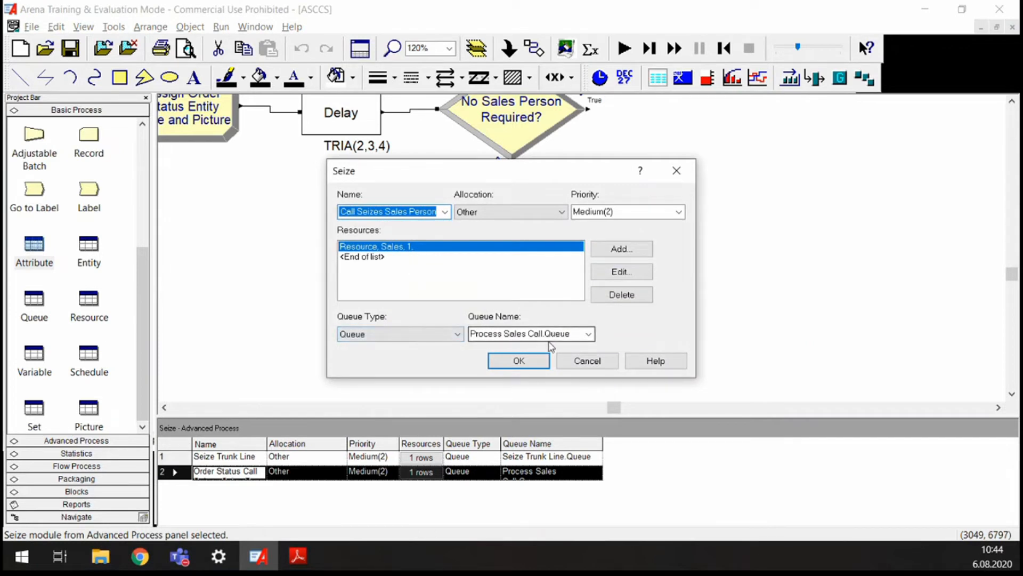
left_click(519, 360)
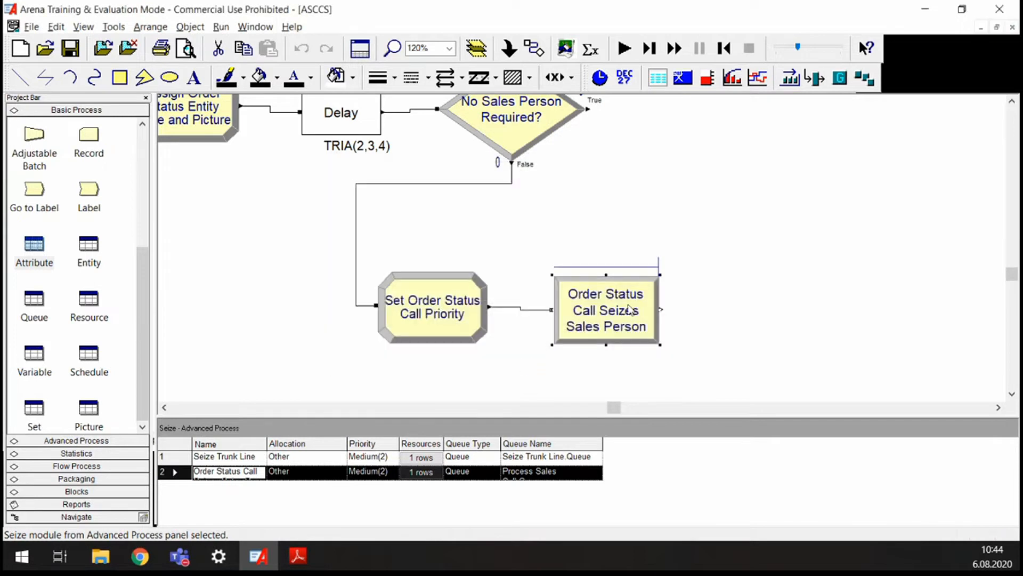
scroll(604, 320, "up", 5)
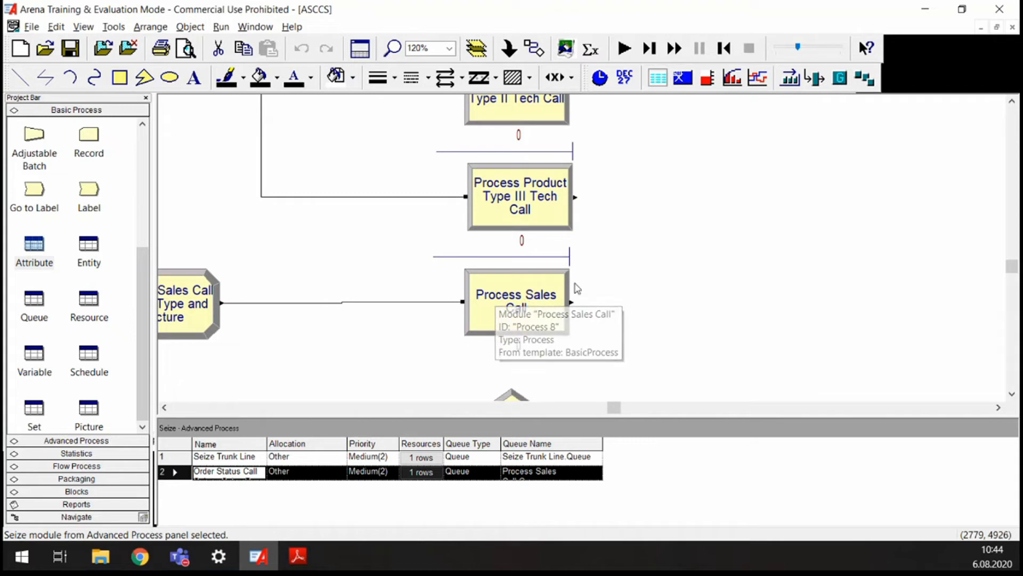
scroll(506, 337, "down", 5)
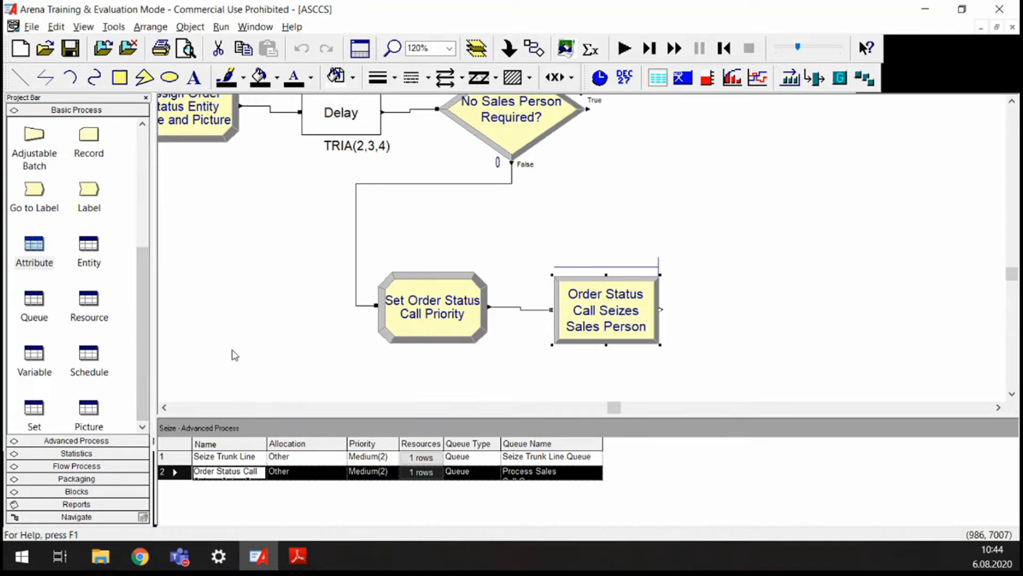
left_click(34, 302)
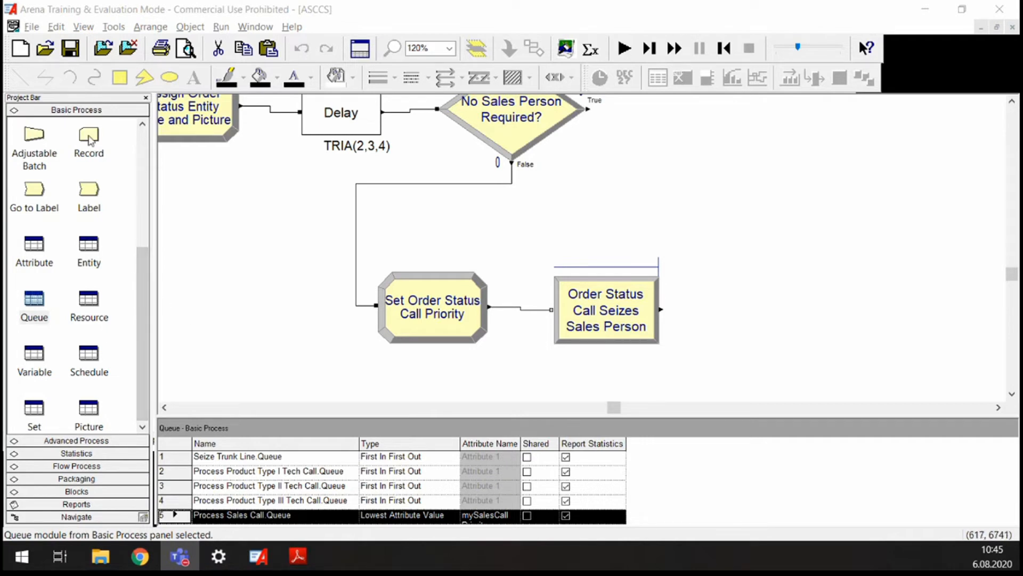
left_click_drag(140, 342, 160, 205)
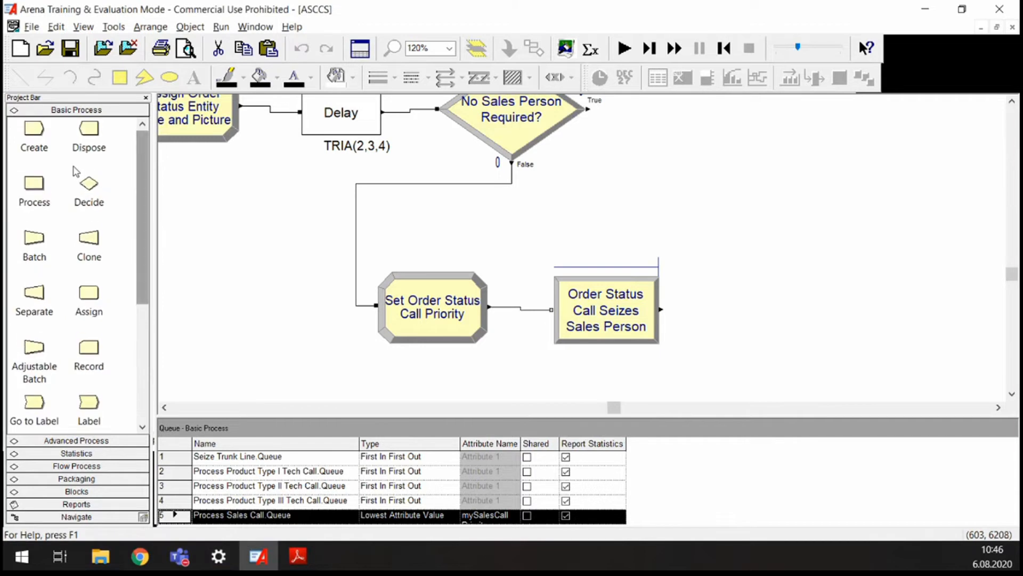
left_click_drag(33, 188, 693, 309)
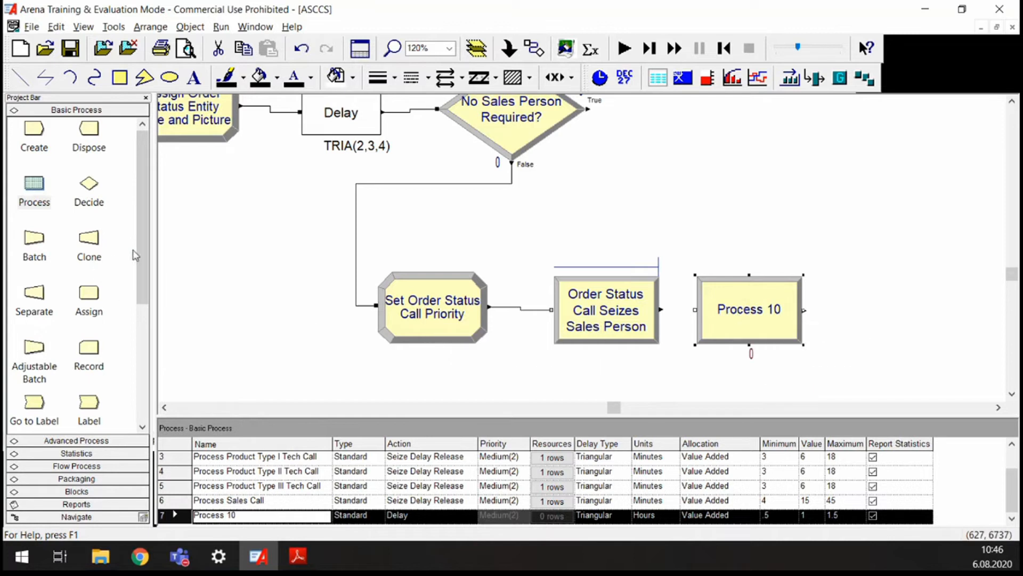
left_click(87, 441)
left_click_drag(138, 316, 161, 155)
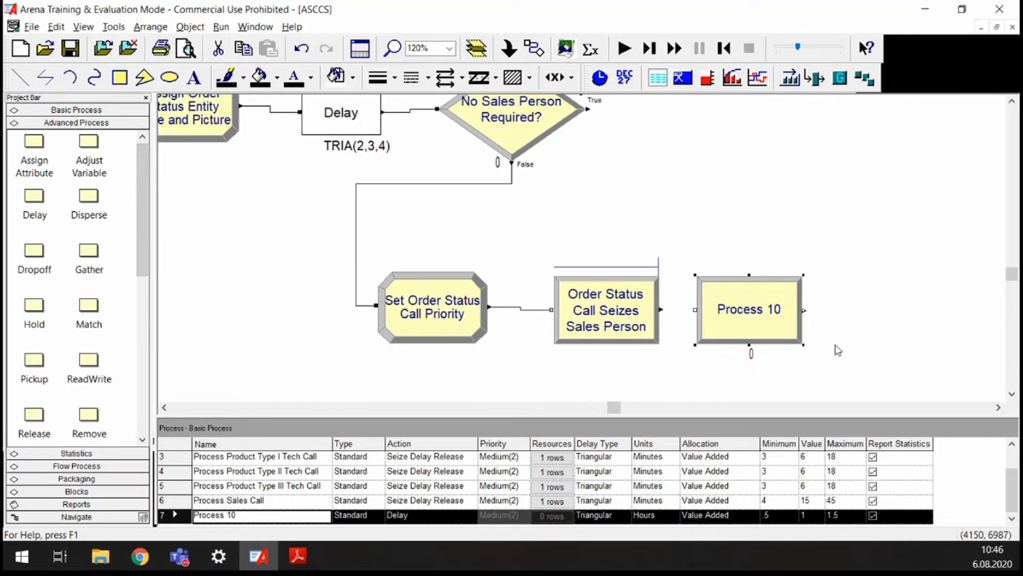
key("Delete")
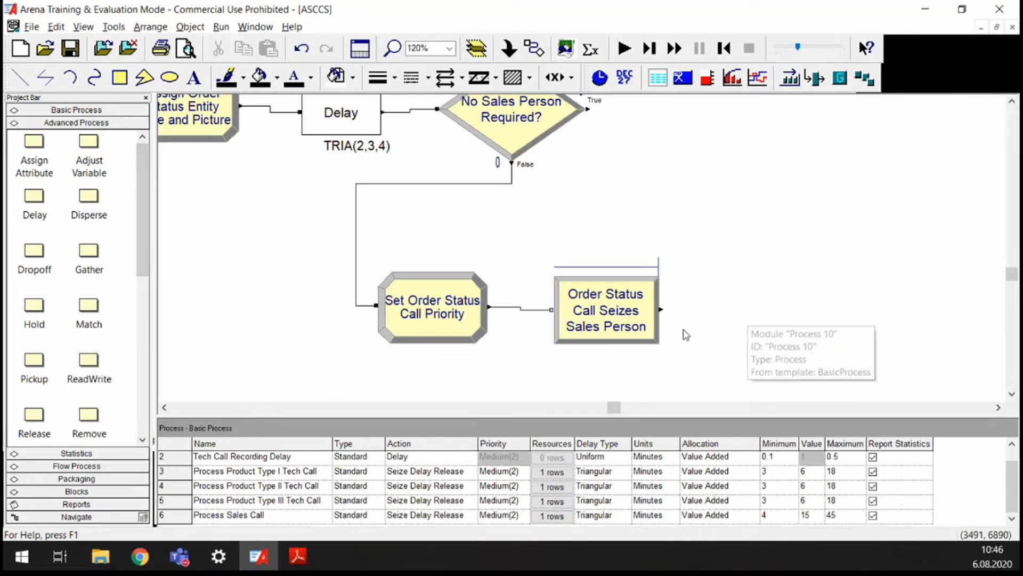
Step: Add a Delay module connected after Order Status Call Seizes Sales Person and name it "Delay for Order Status Conversation with Sales Person"
left_click(606, 320)
left_click_drag(34, 198, 701, 307)
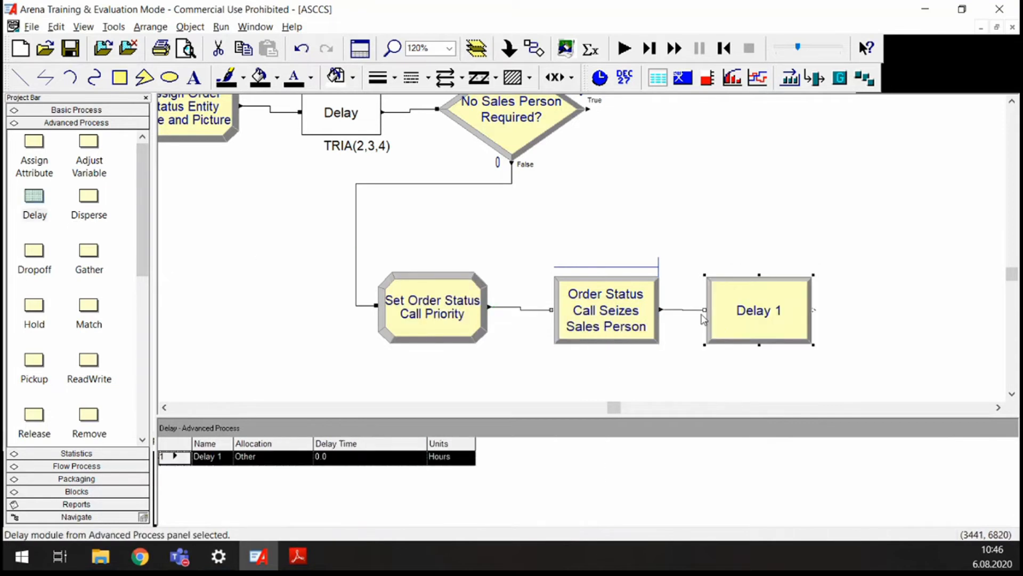
double_click(757, 321)
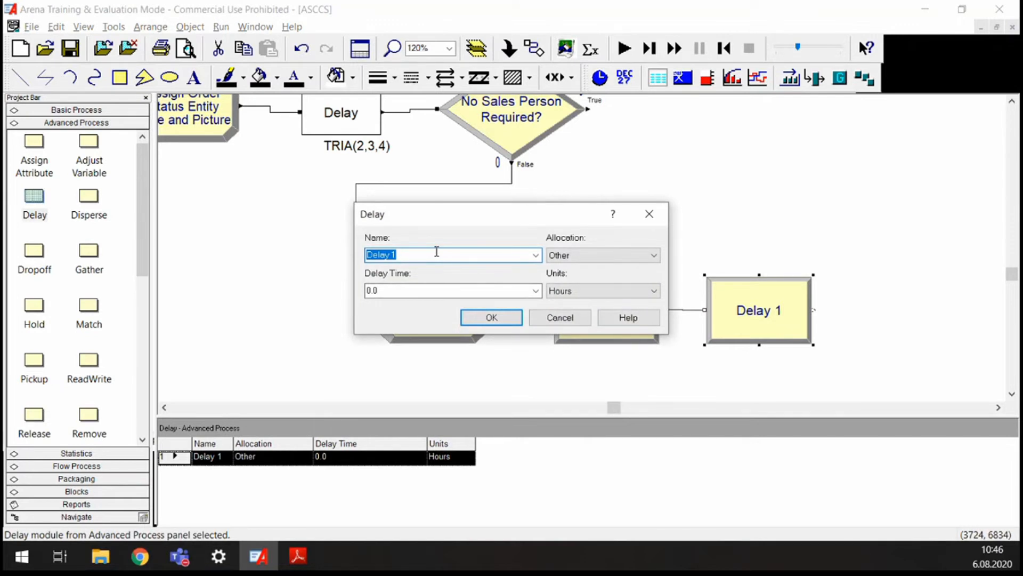
type("D")
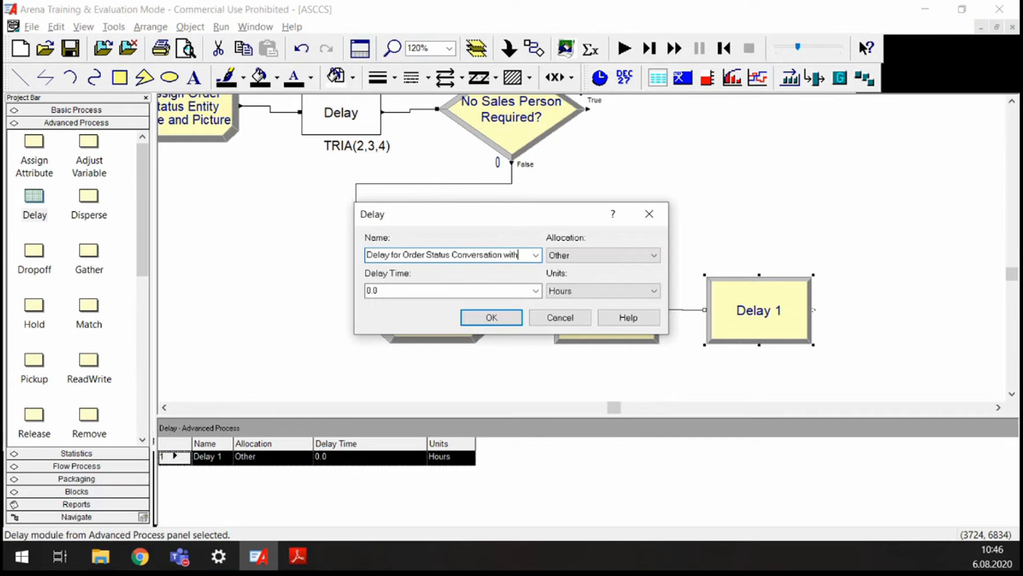
type("Sal")
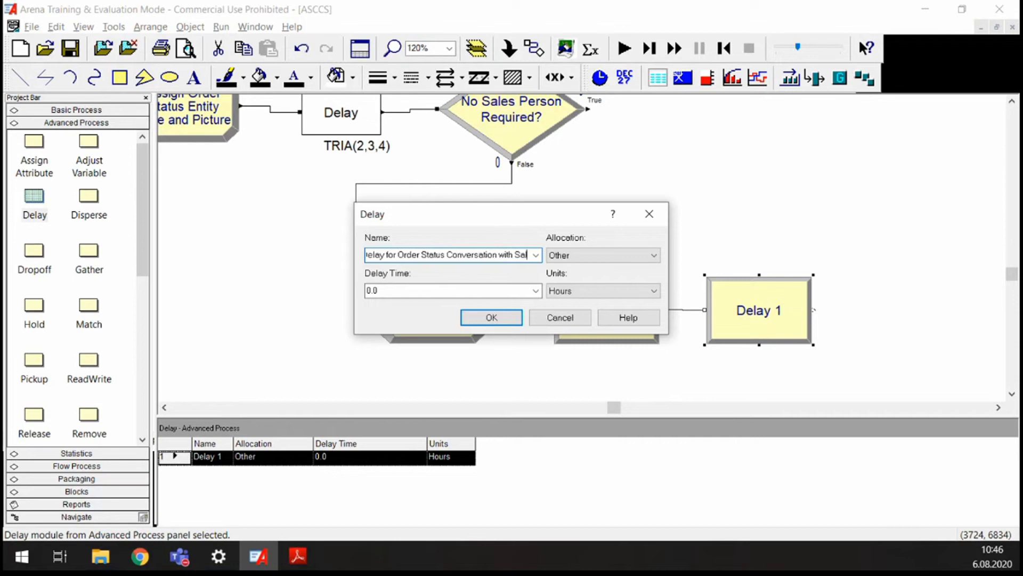
type("es Person")
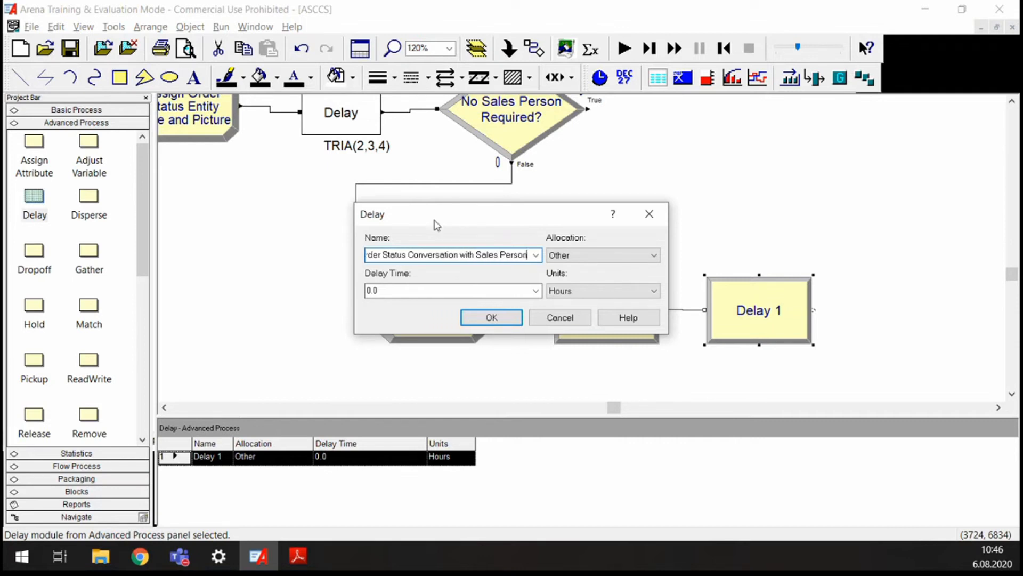
Step: Start the delay time expression as TRIA() and look up the follow-up order-status call duration in the Simulation with Arena PDF in Adobe Reader
left_click(384, 292)
type("TE")
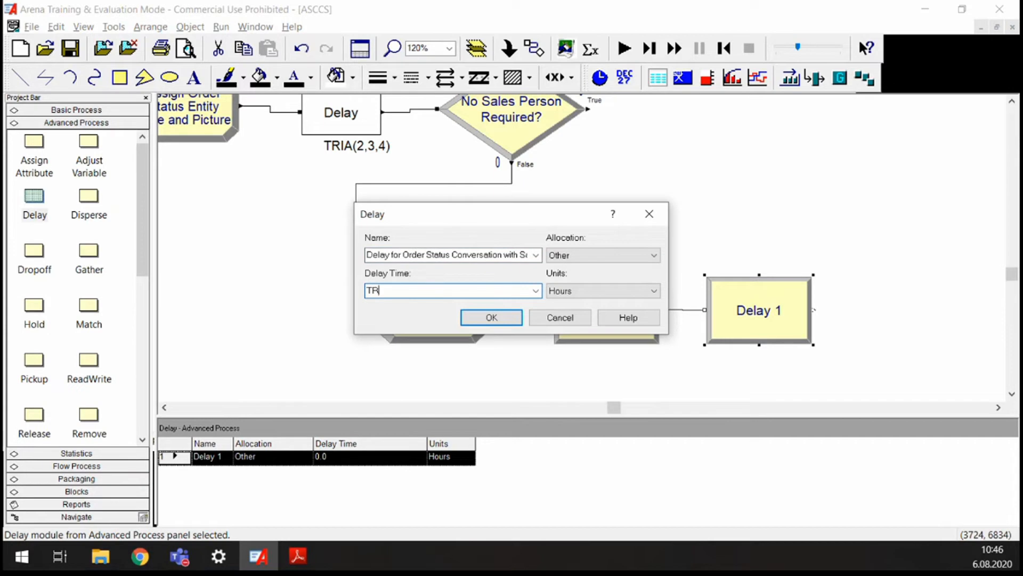
key("alt+Tab")
key("alt+Tab")
key("alt+Tab")
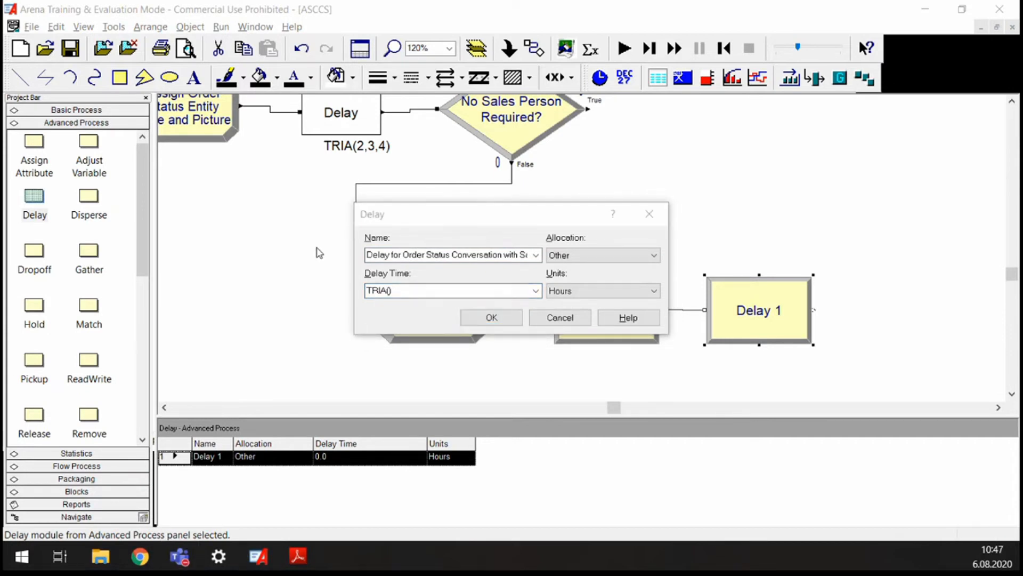
key("alt+Tab")
scroll(661, 422, "down", 4)
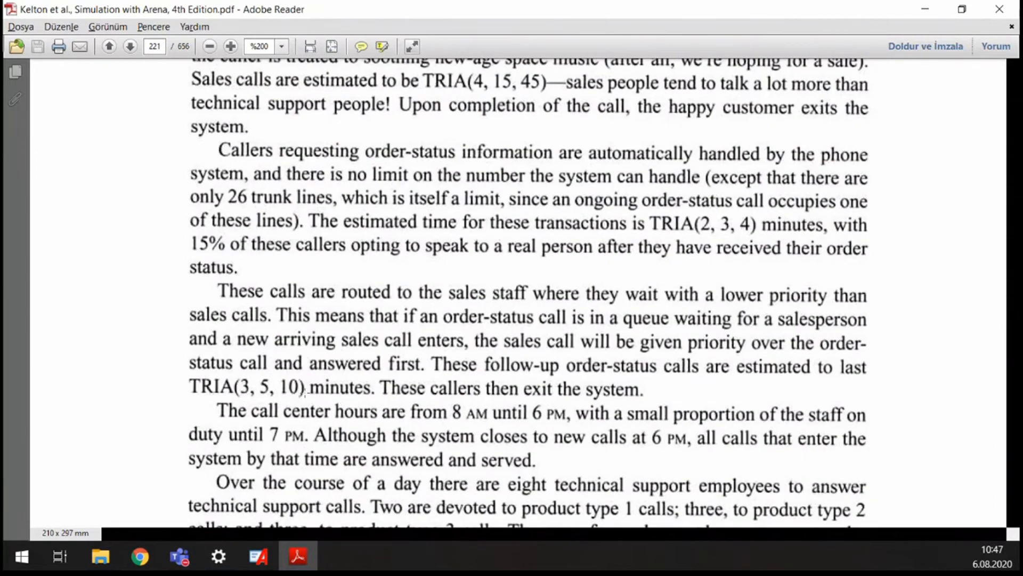
Step: Return to Arena, complete the delay time as TRIA(3,5,10), and set its units to Minutes
key("alt+Tab")
left_click(393, 290)
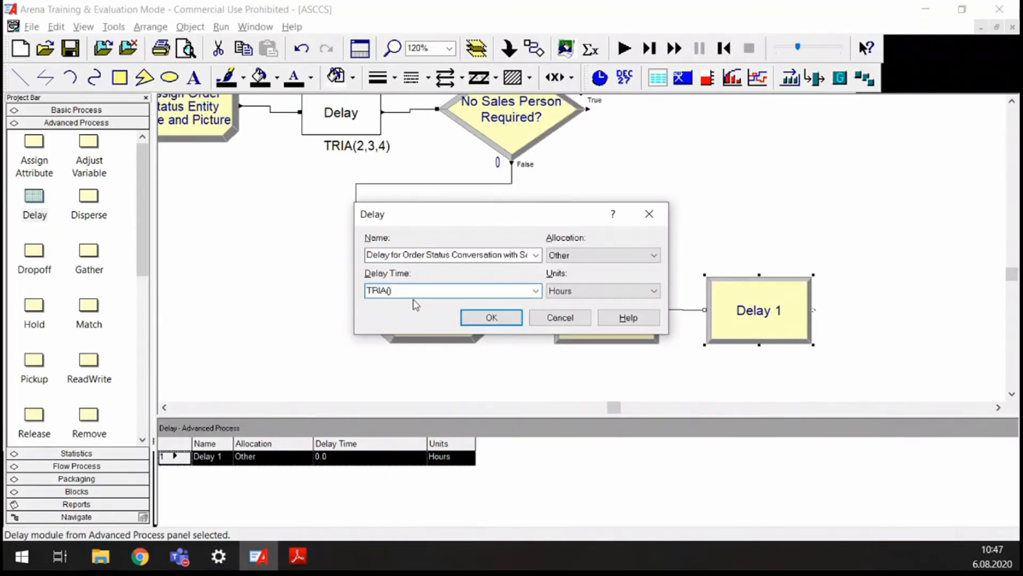
type("3,5,10")
left_click(579, 296)
left_click(582, 315)
left_click(491, 317)
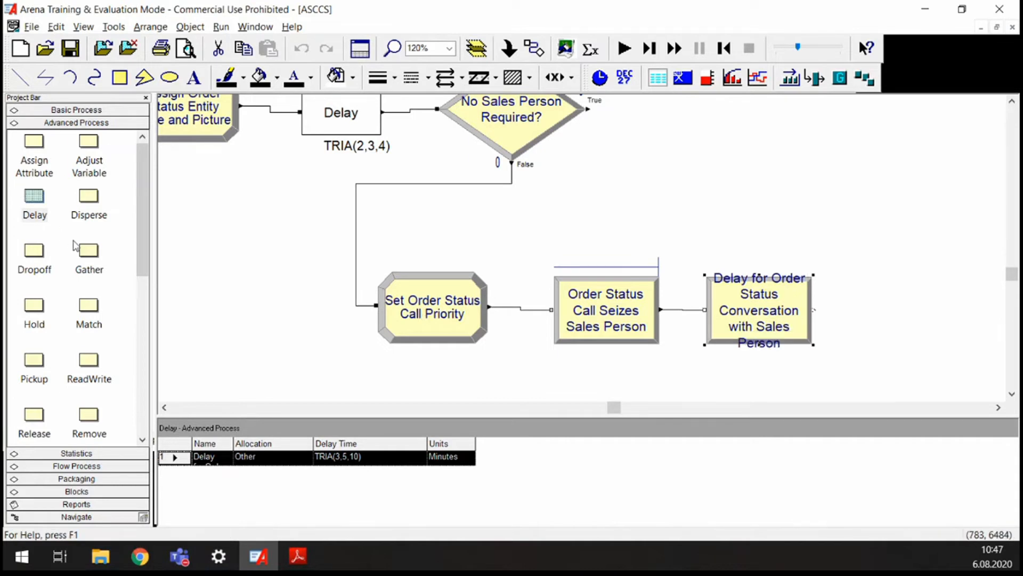
Step: Add a Release module connected after the order status conversation delay, and check which resource the Order Status Call Seizes Sales Person module seizes
left_click_drag(140, 238, 141, 320)
left_click_drag(34, 216, 849, 326)
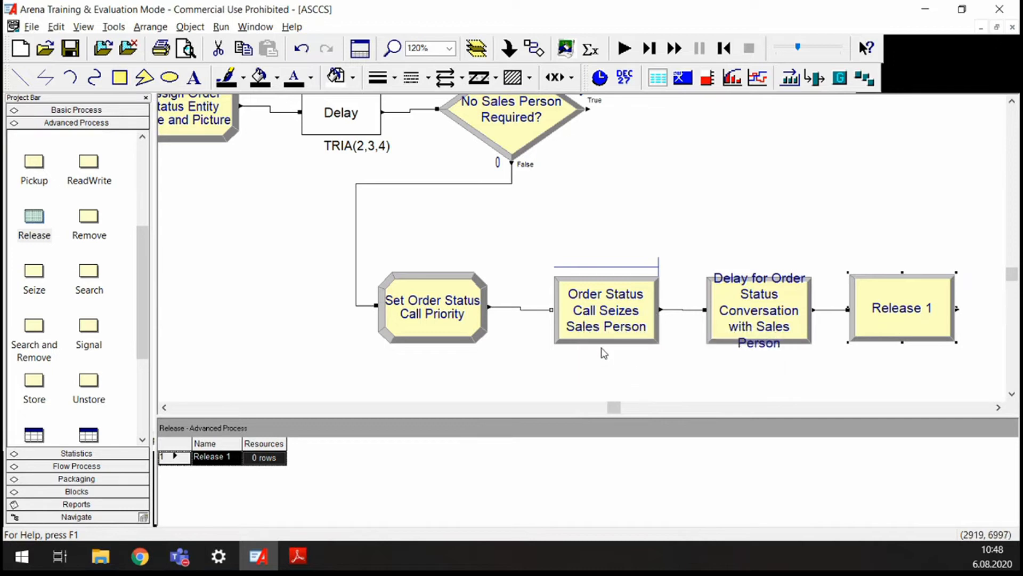
left_click(598, 311)
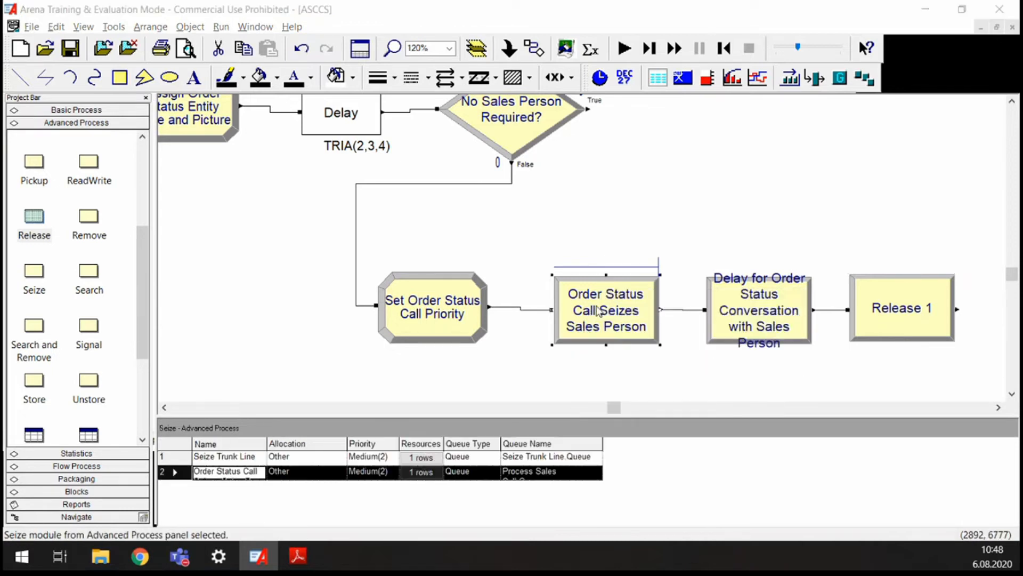
double_click(598, 311)
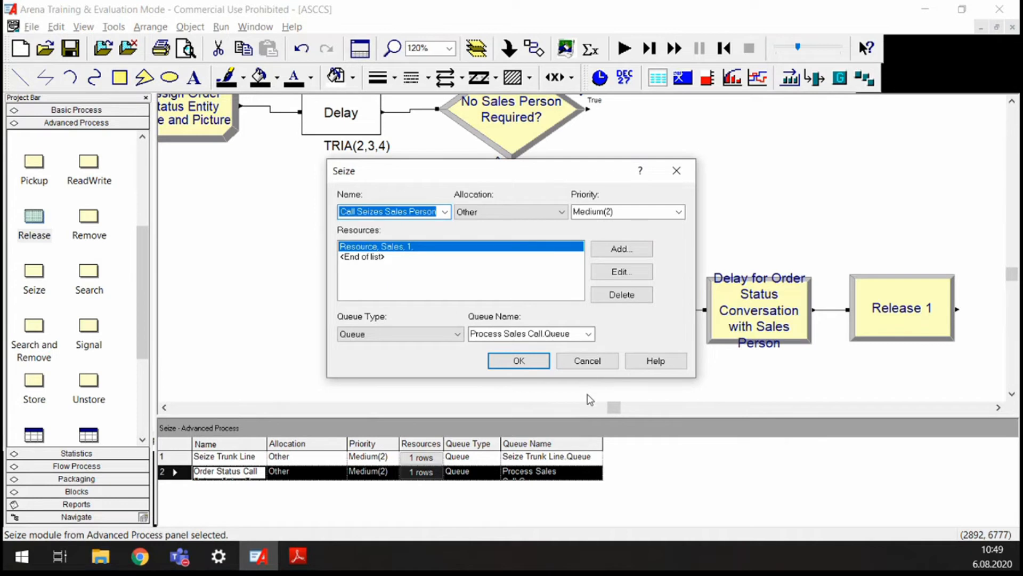
left_click(528, 359)
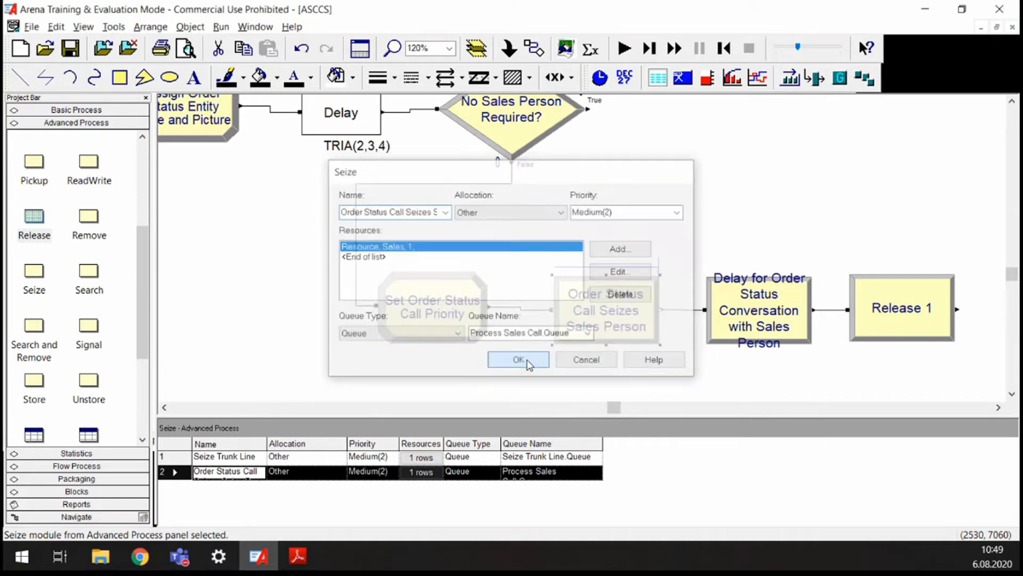
Step: Name the new Release module "Order Status Call Releases Sales Person" and have it release 1 unit of the Sales resource
double_click(883, 312)
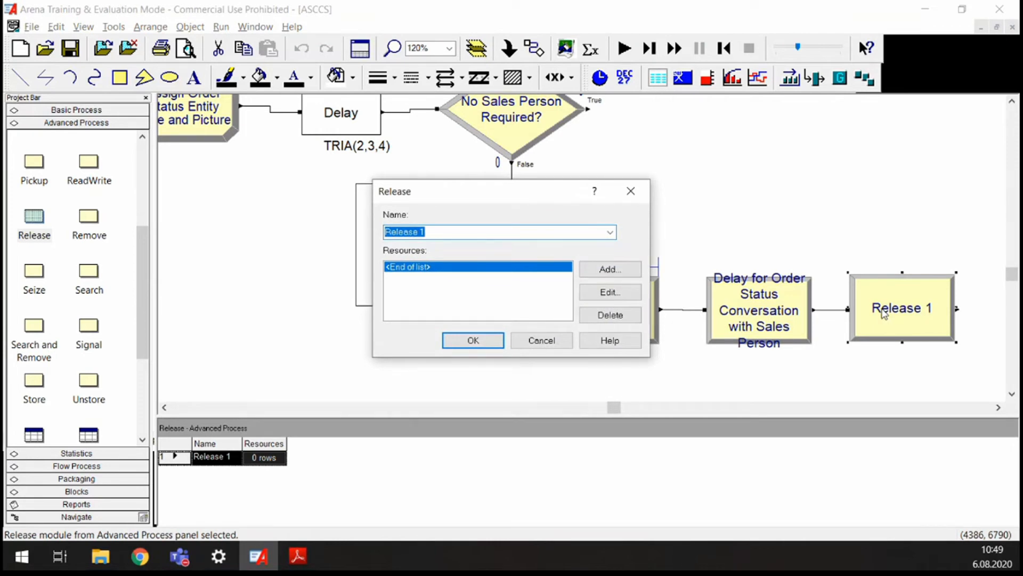
type("Order Status Call Releases Sales Person")
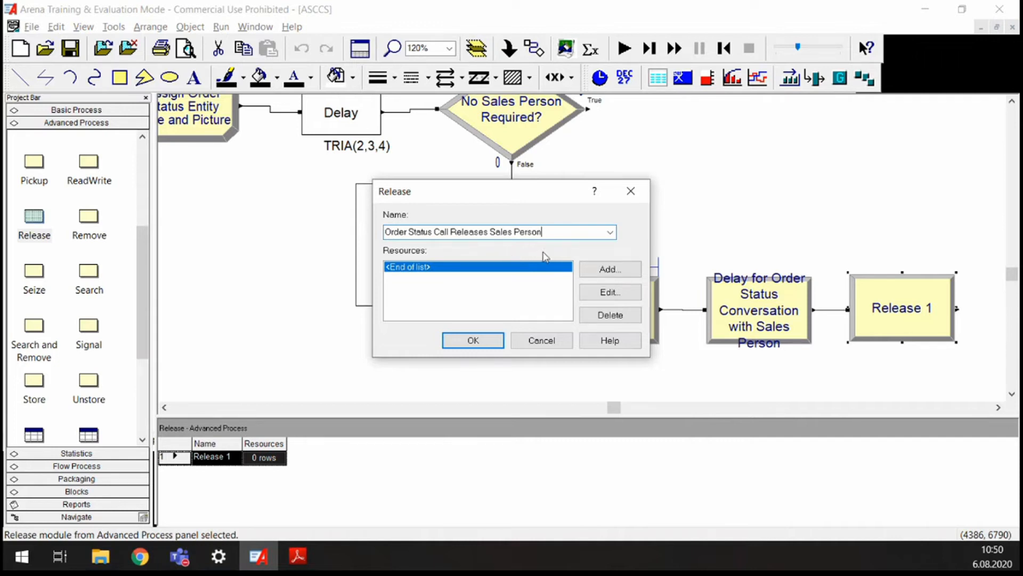
left_click(608, 269)
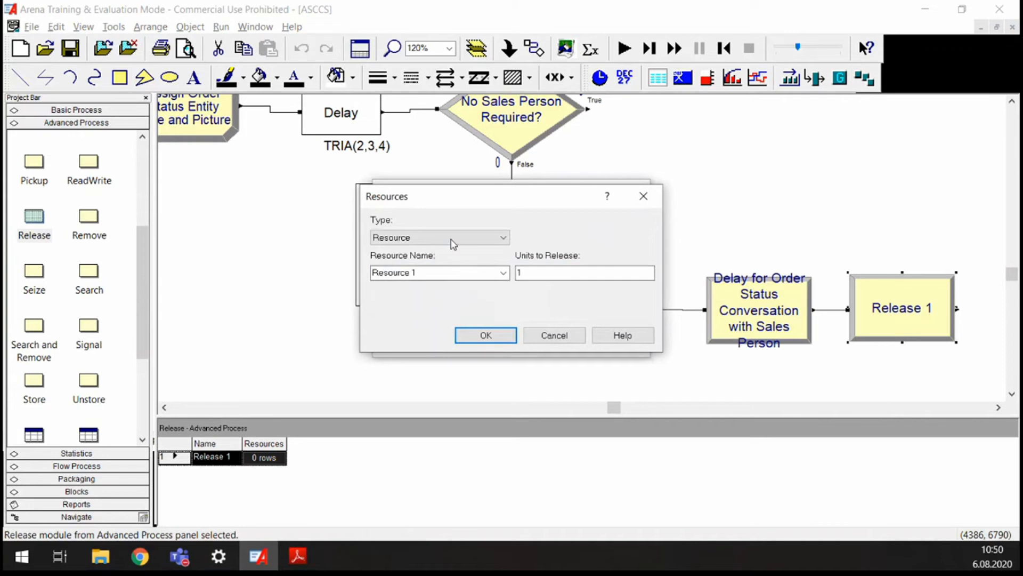
left_click(421, 273)
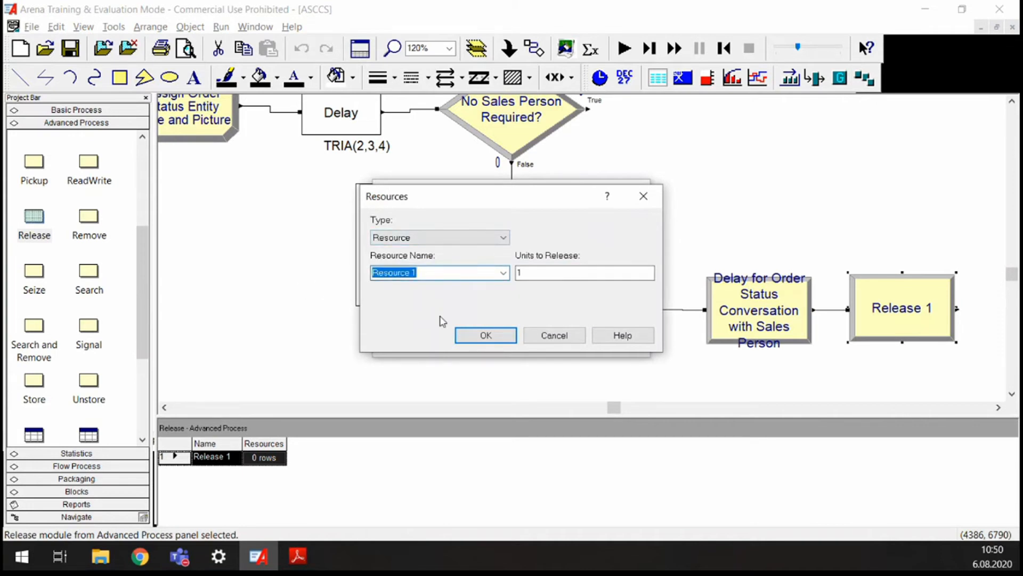
left_click(503, 273)
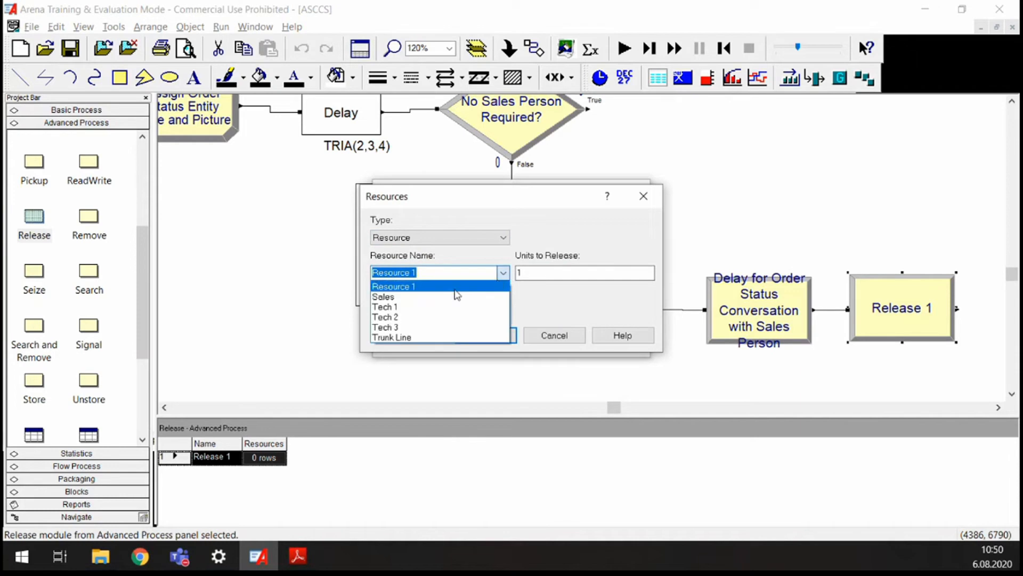
left_click(417, 297)
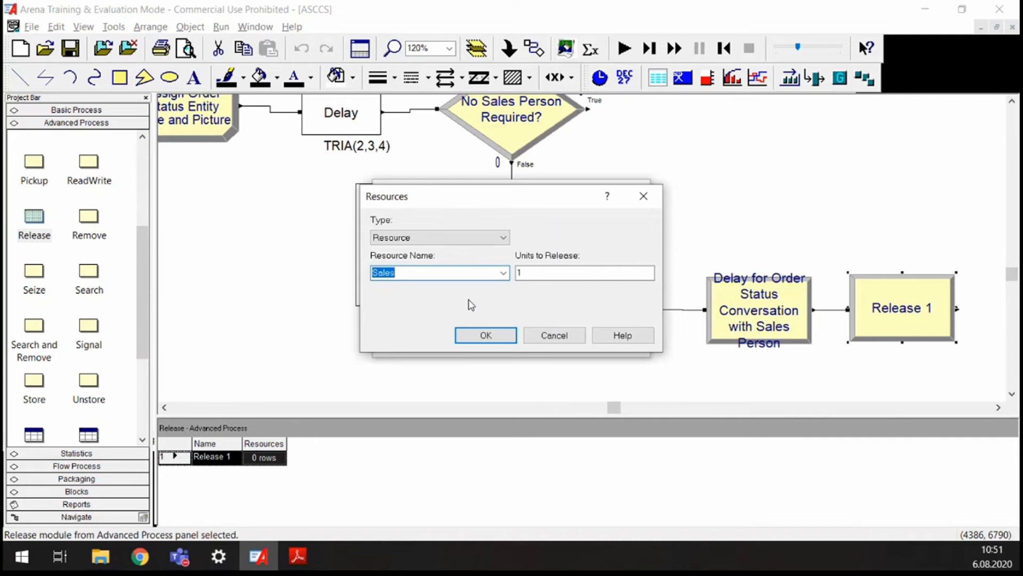
left_click(486, 336)
left_click(468, 341)
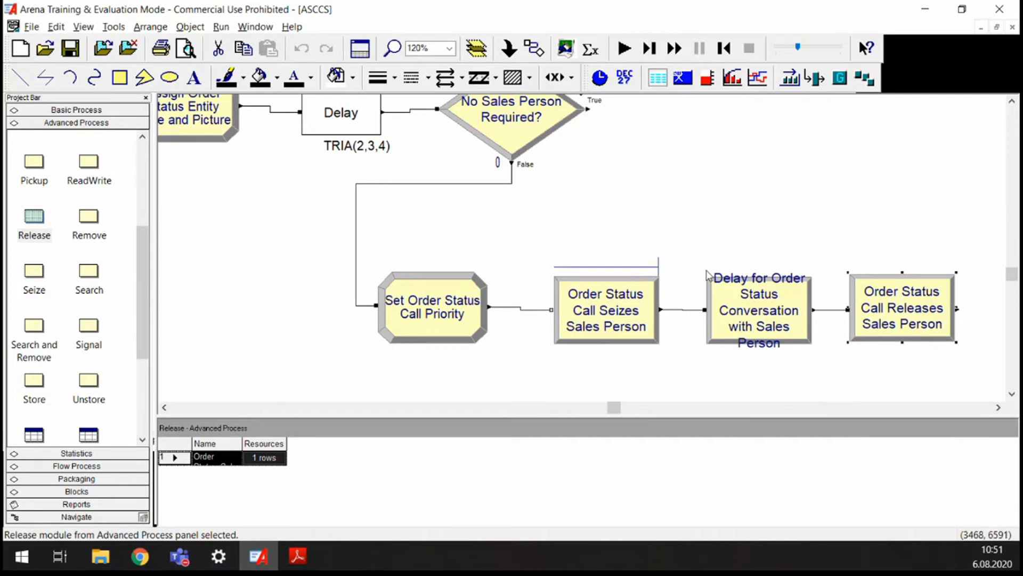
Step: Examine the end of each branch in the flowchart: the three tech call processes, the sales call process and the Release module
scroll(709, 275, "down", 6)
scroll(709, 276, "up", 3)
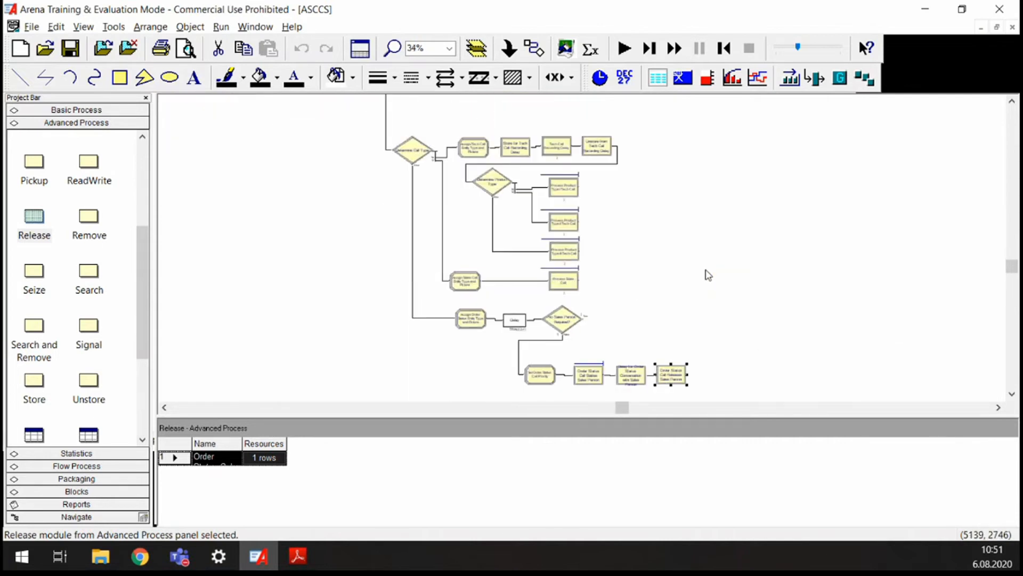
left_click(565, 185)
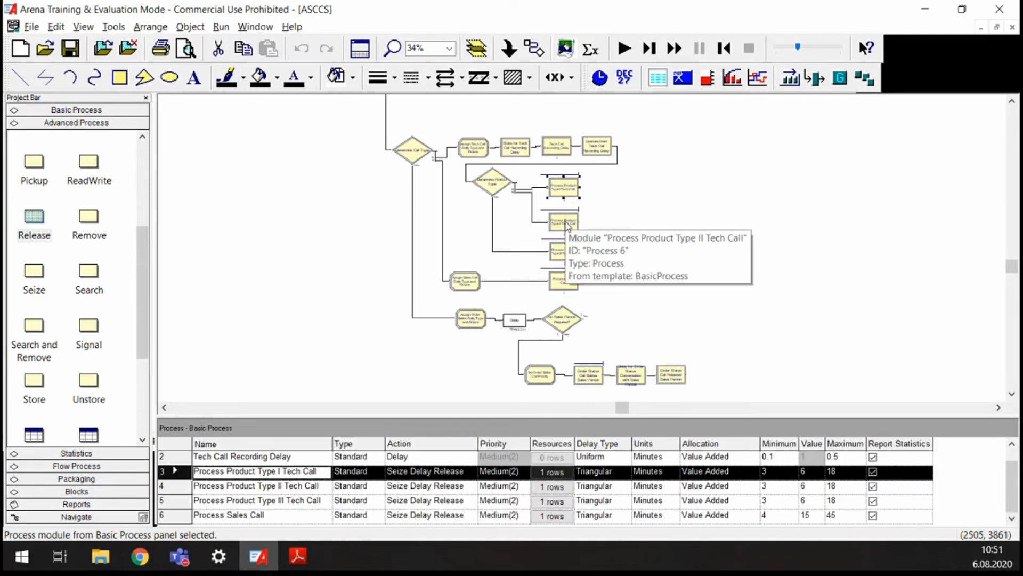
left_click(566, 223)
left_click(572, 255)
left_click(573, 283)
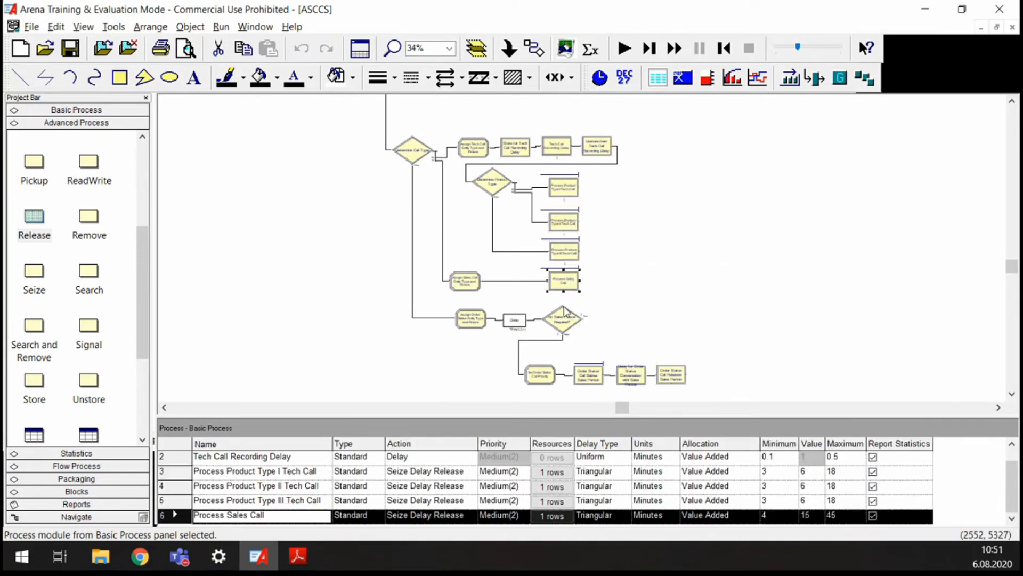
left_click(670, 375)
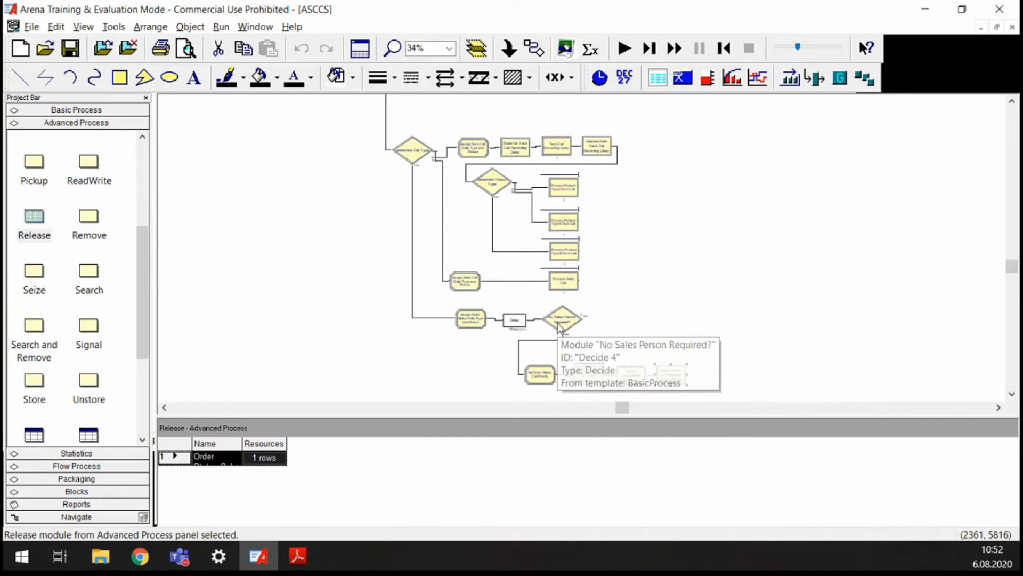
Step: Check the "No Sales Person Required?" decision and the Seize Trunk Line module near the start of the flowchart
left_click(559, 327)
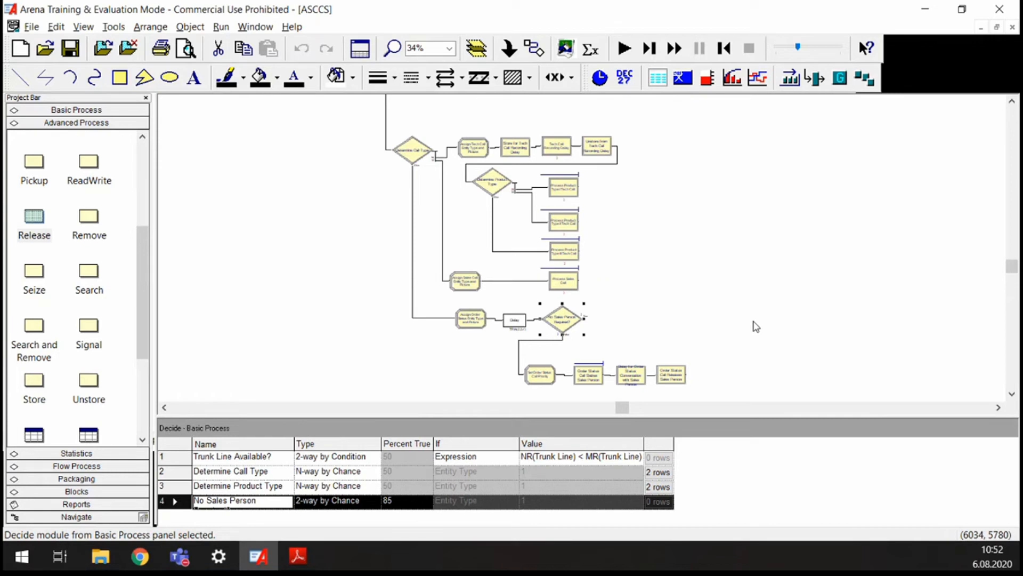
scroll(667, 240, "up", 5)
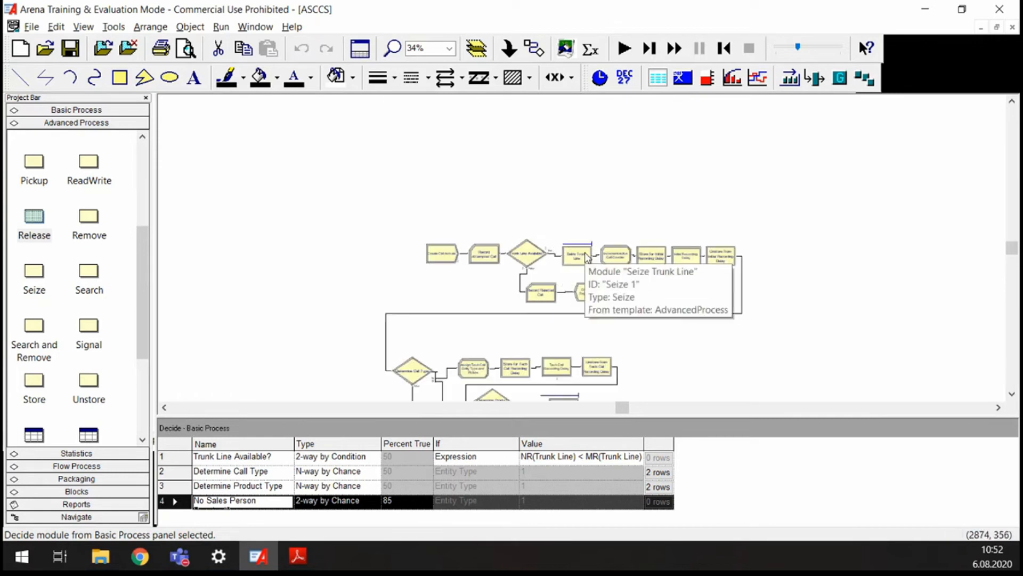
scroll(586, 256, "up", 3)
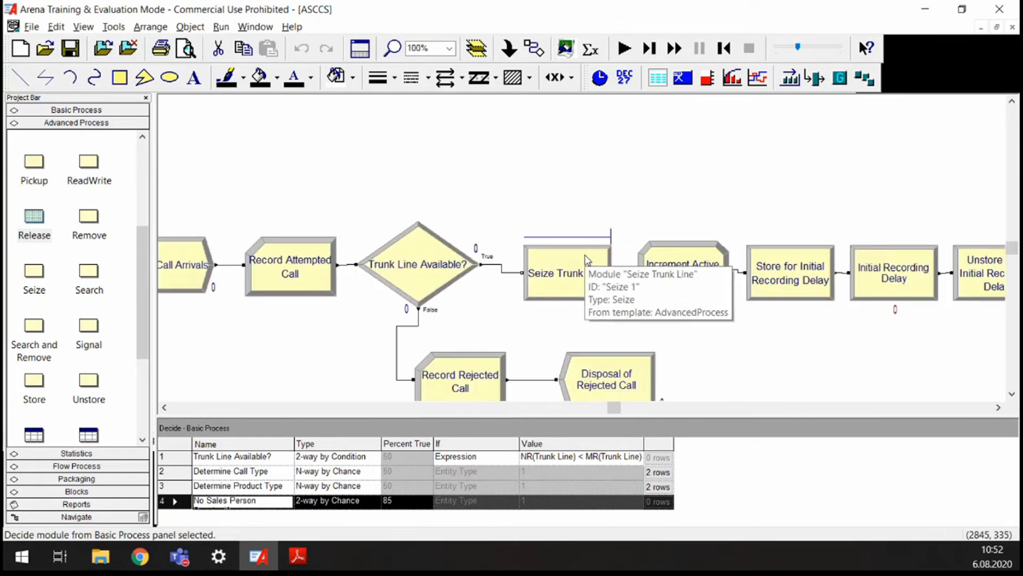
left_click(579, 282)
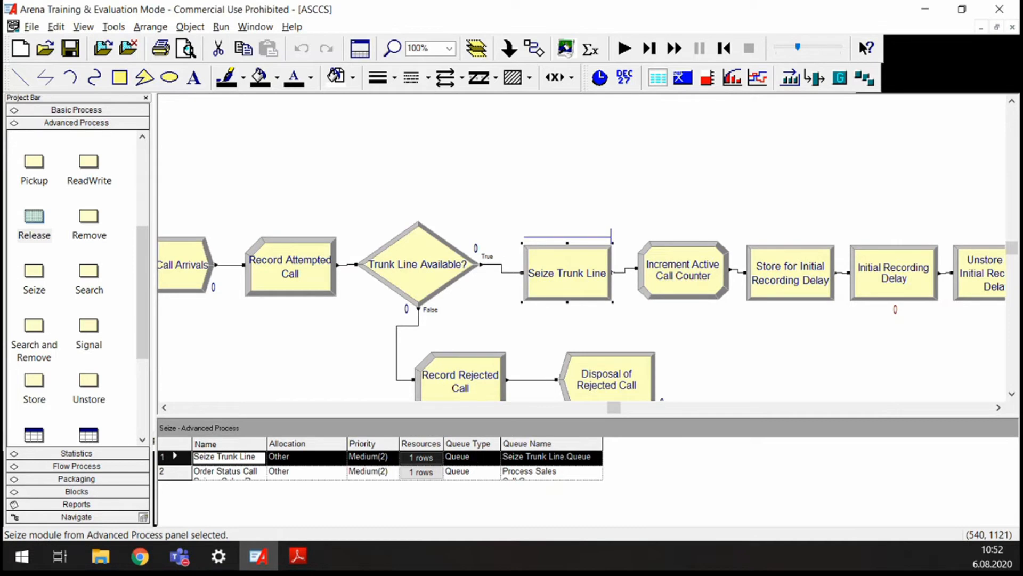
Step: Add a Release module in the empty space beyond the ends of the call branches
scroll(608, 358, "down", 5)
scroll(612, 359, "up", 1)
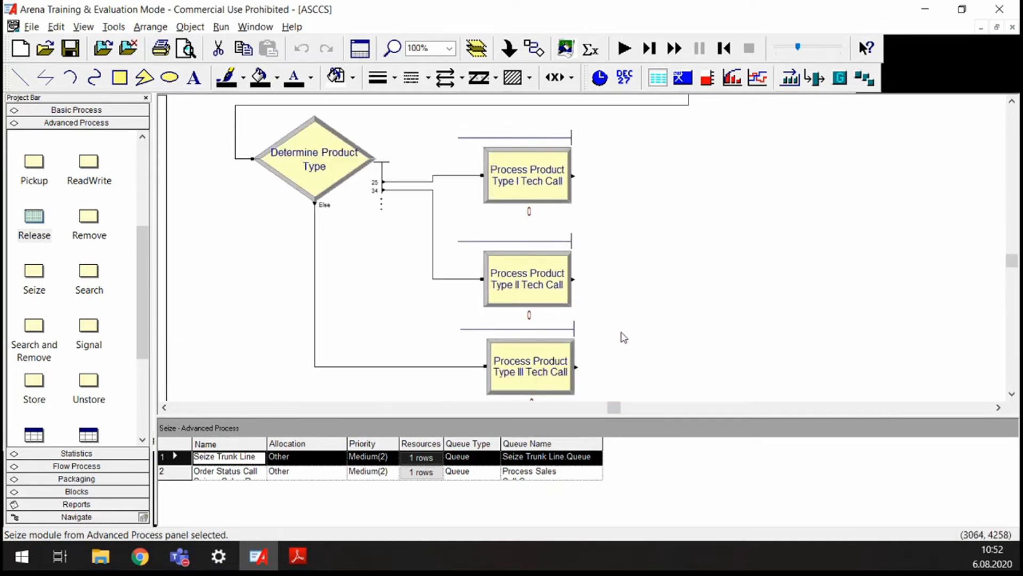
scroll(613, 292, "down", 4)
scroll(613, 293, "down", 5)
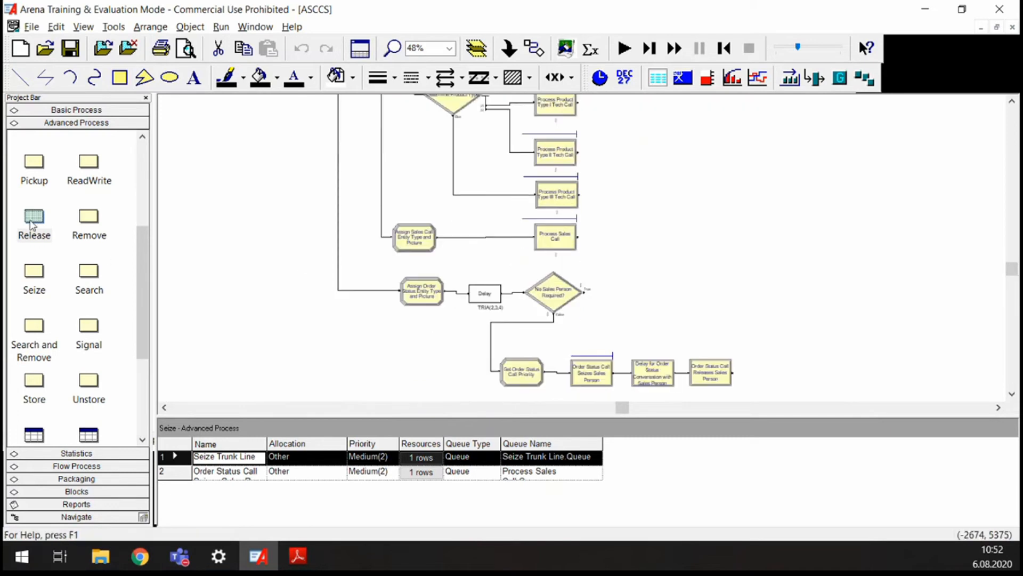
left_click_drag(32, 223, 822, 215)
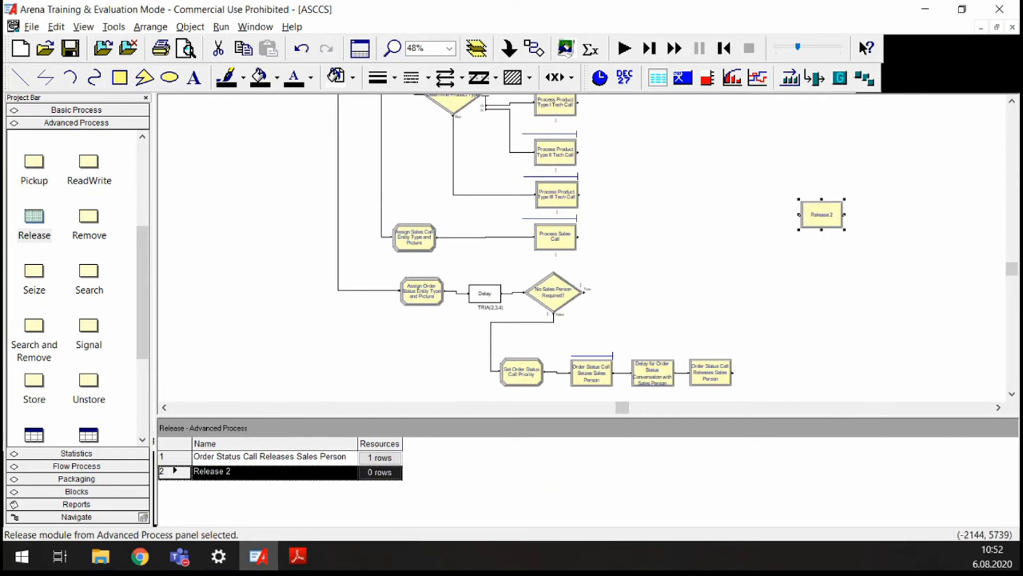
Step: Name the new Release module "Release Trunk Line" and have it release 1 unit of the Trunk Line resource
scroll(851, 212, "up", 4)
left_click_drag(612, 408, 656, 408)
double_click(586, 195)
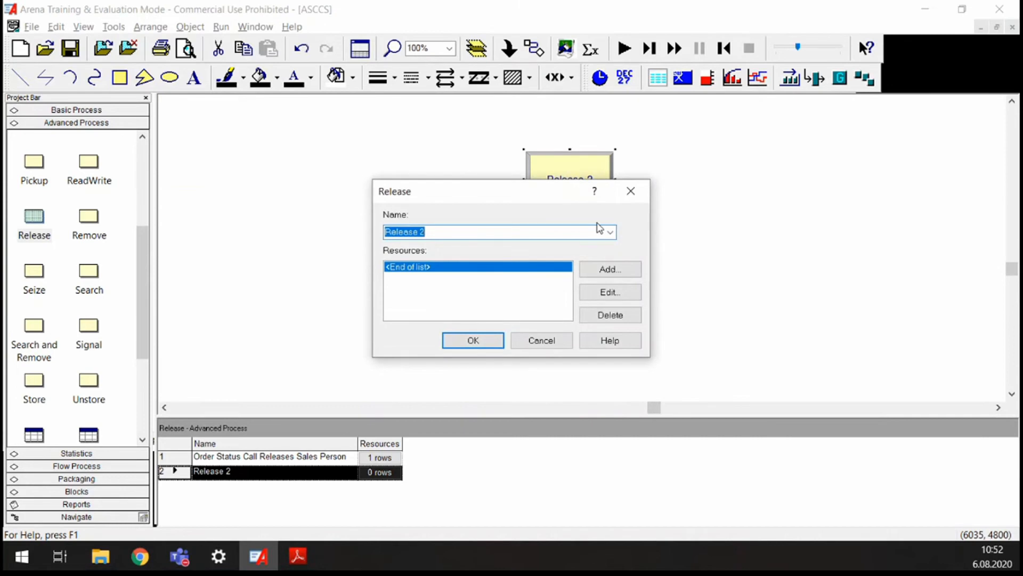
type("Rel")
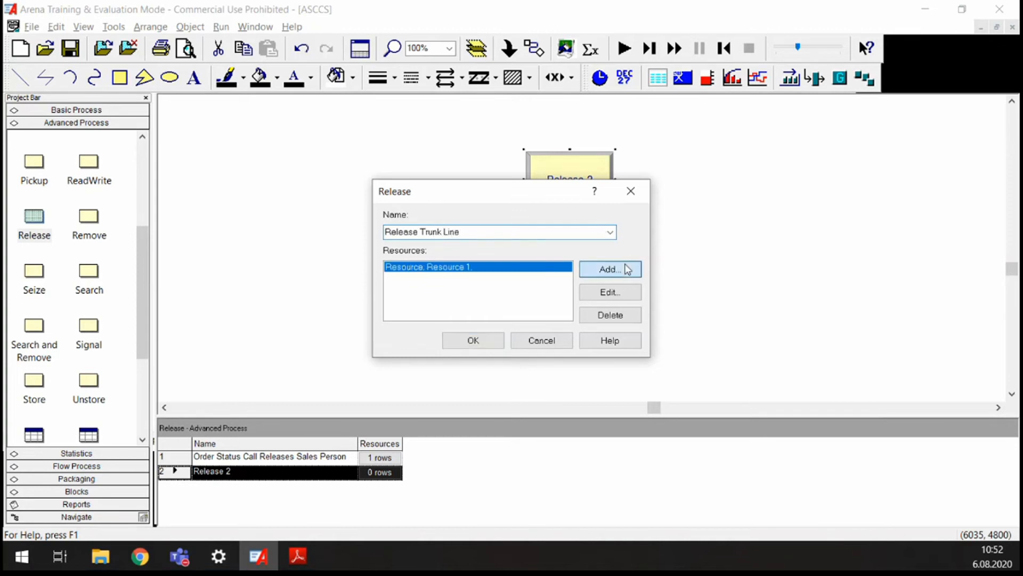
left_click(602, 269)
left_click(502, 274)
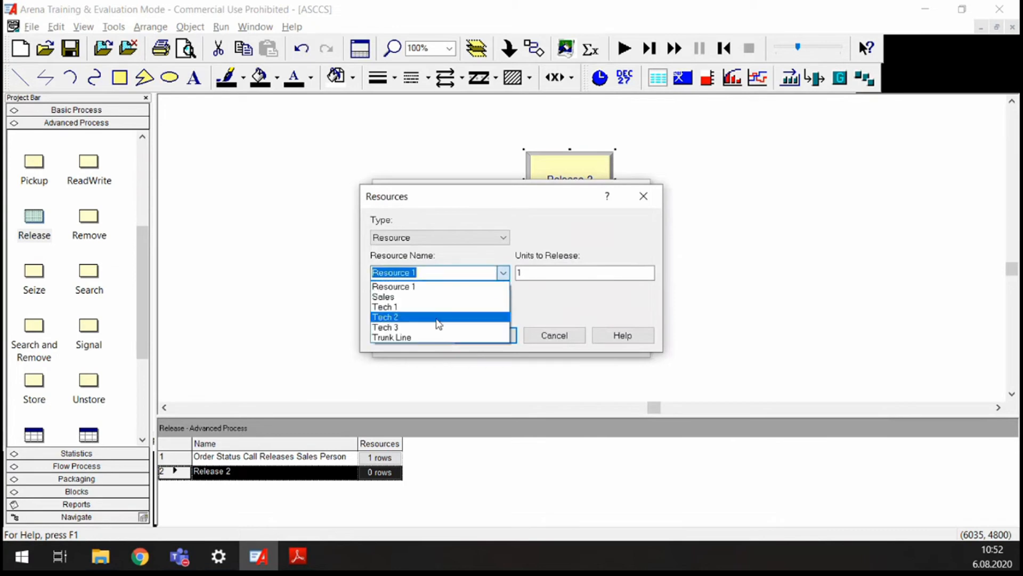
left_click(417, 339)
left_click(539, 268)
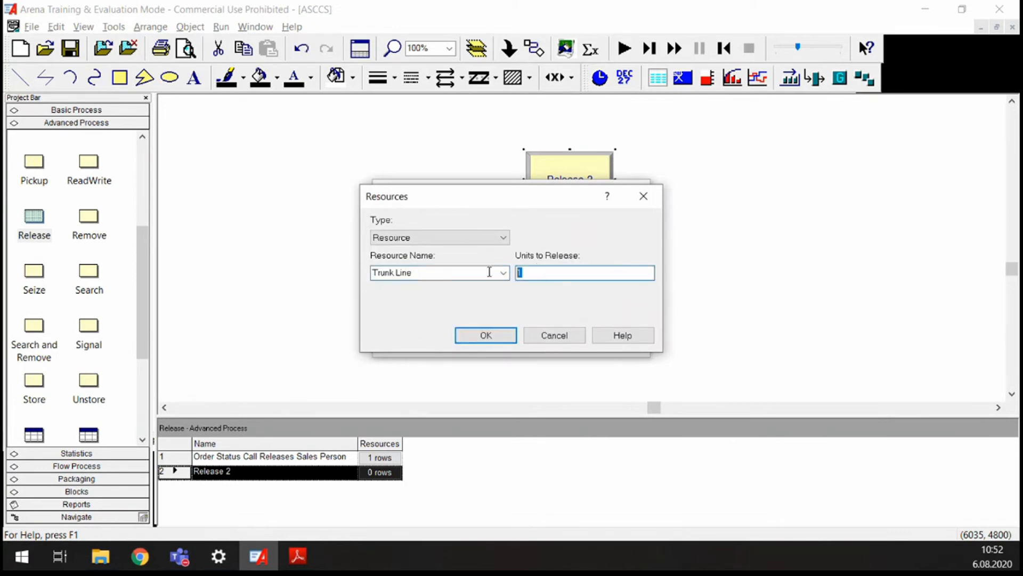
left_click(486, 335)
left_click(483, 341)
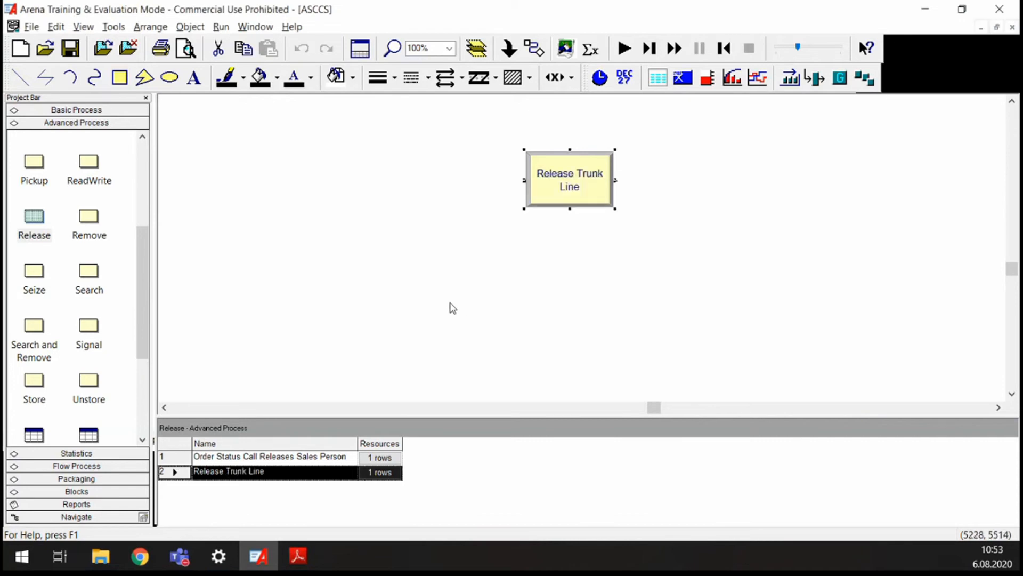
Step: Connect the Process Product Type I Tech Call module to the Release Trunk Line module
scroll(440, 308, "down", 6)
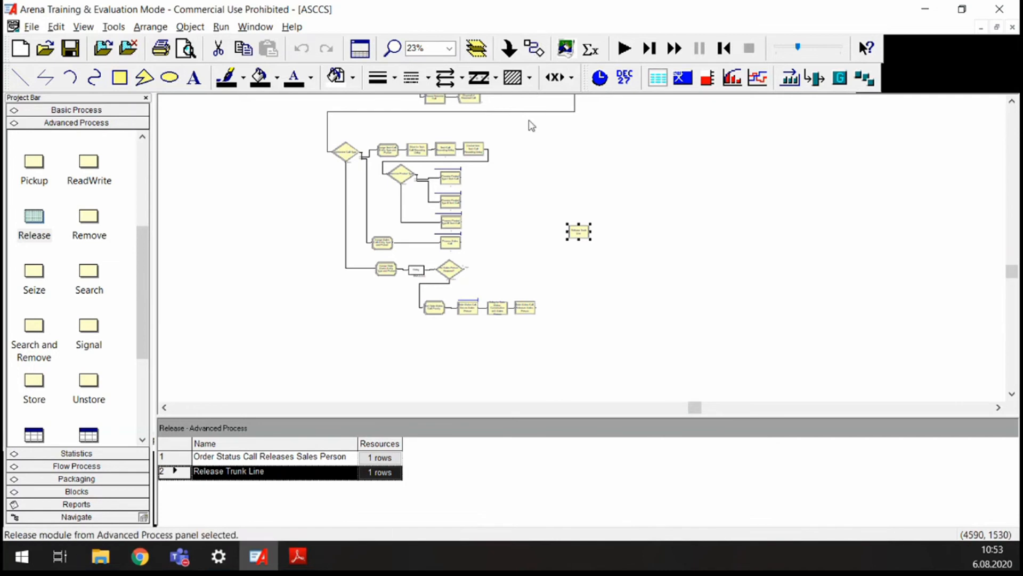
scroll(541, 249, "up", 3)
scroll(540, 256, "down", 3)
scroll(541, 263, "up", 6)
scroll(459, 256, "up", 2)
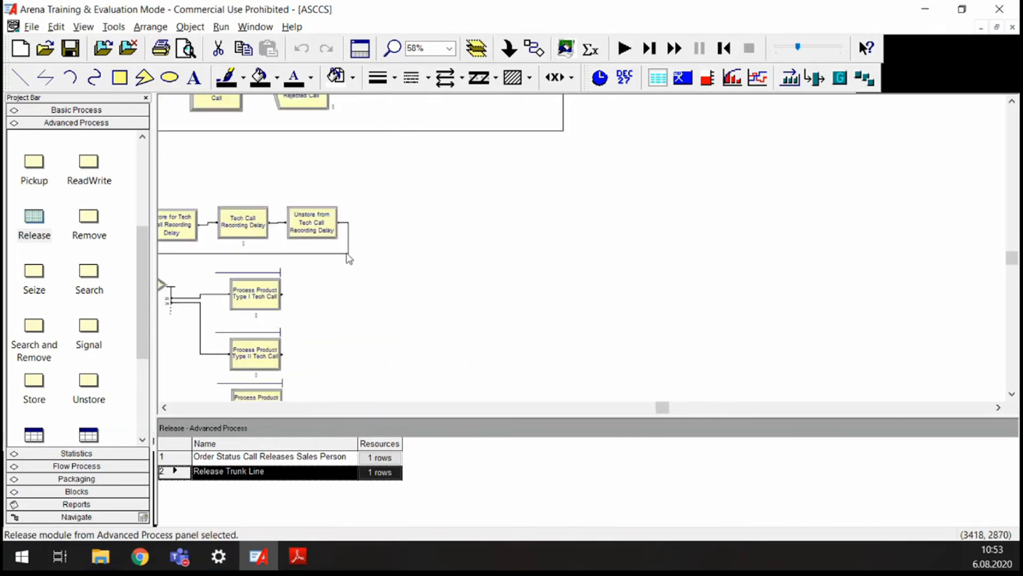
scroll(398, 194, "down", 1)
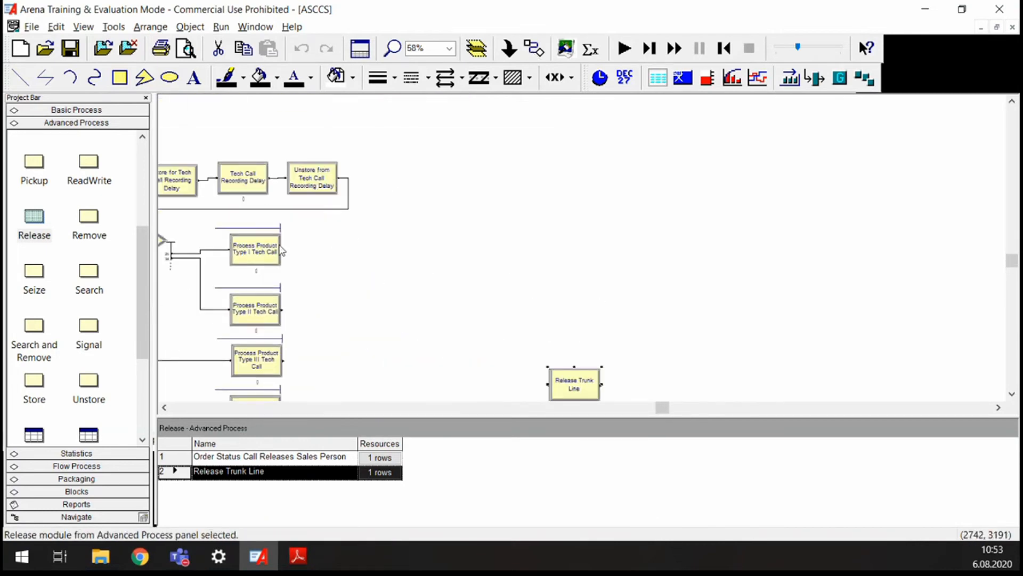
left_click(534, 48)
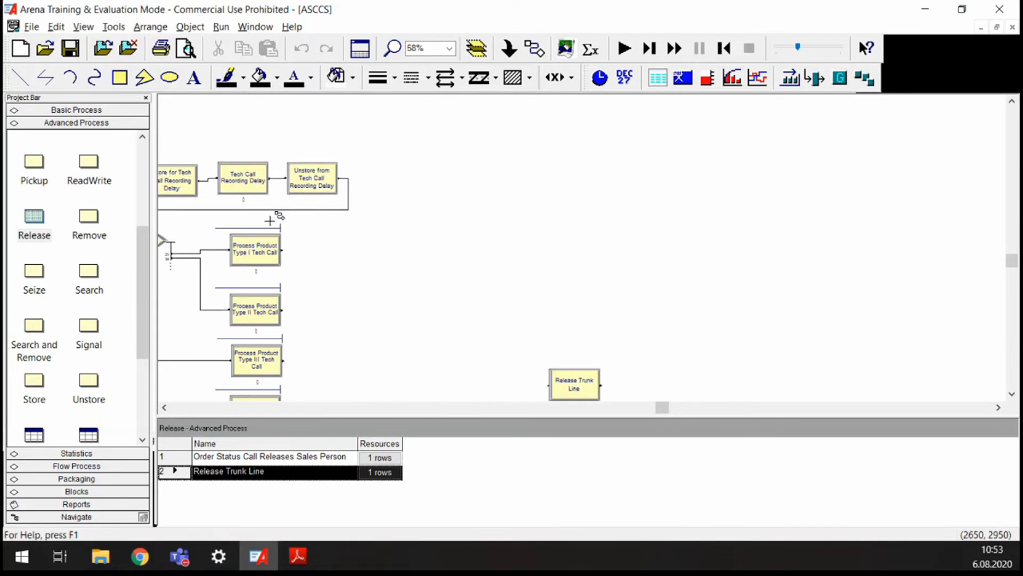
scroll(277, 224, "down", 2)
left_click(282, 140)
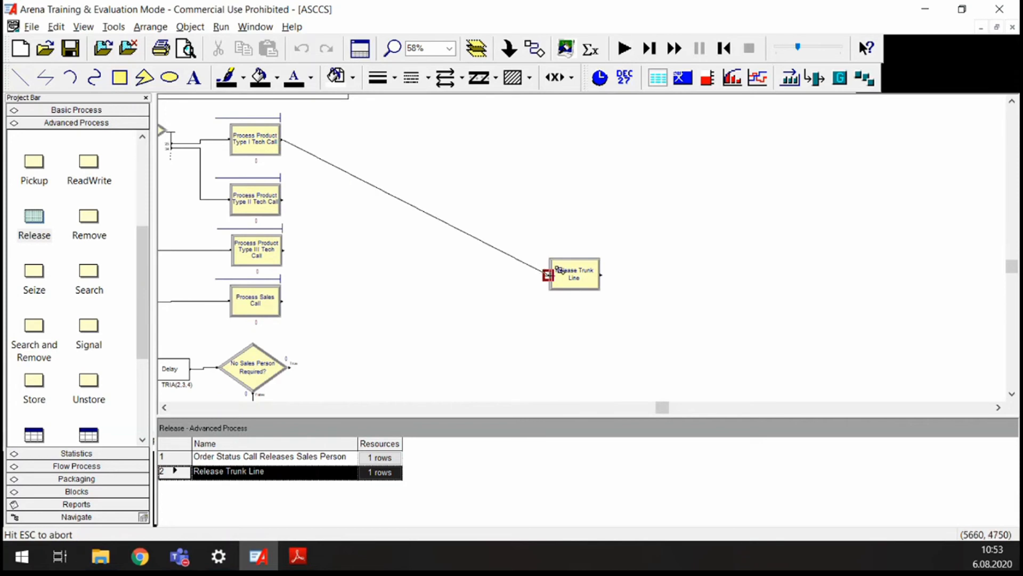
left_click(548, 275)
Step: Connect the Product Type II and Type III tech call processes and Process Sales Call to Release Trunk Line
left_click(282, 198)
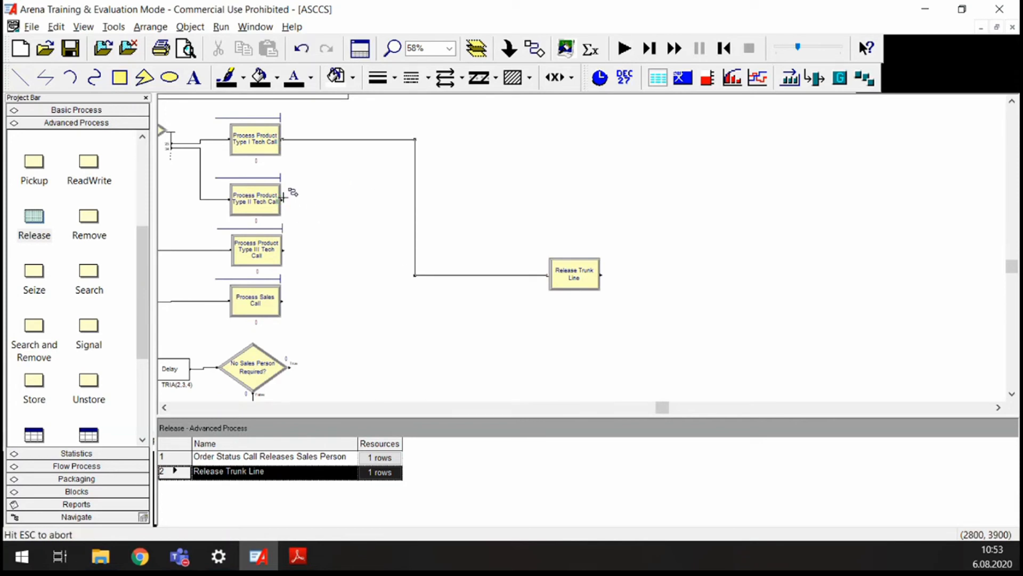
left_click(548, 275)
left_click(283, 250)
left_click(548, 275)
left_click(283, 301)
left_click(547, 275)
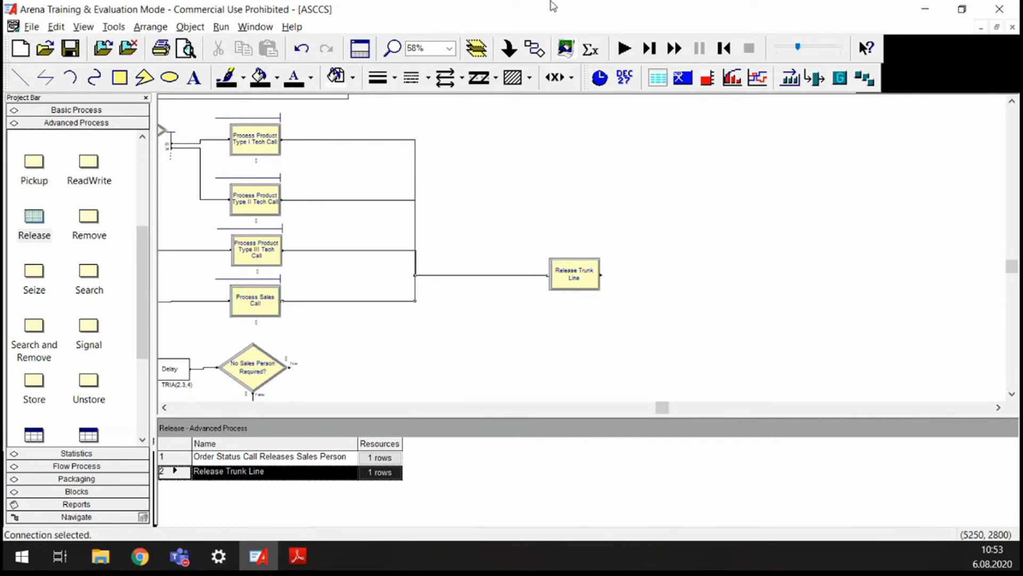
Step: Connect the True exit of "No Sales Person Required?" and the Order Status Call Releases Sales Person module to Release Trunk Line
left_click(539, 51)
left_click(290, 367)
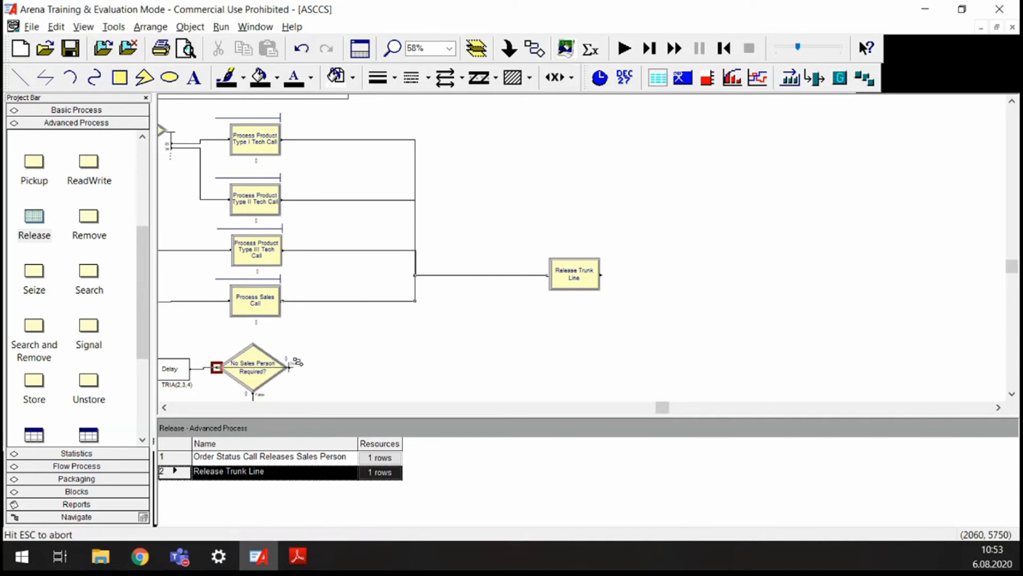
left_click(547, 275)
scroll(445, 308, "down", 3)
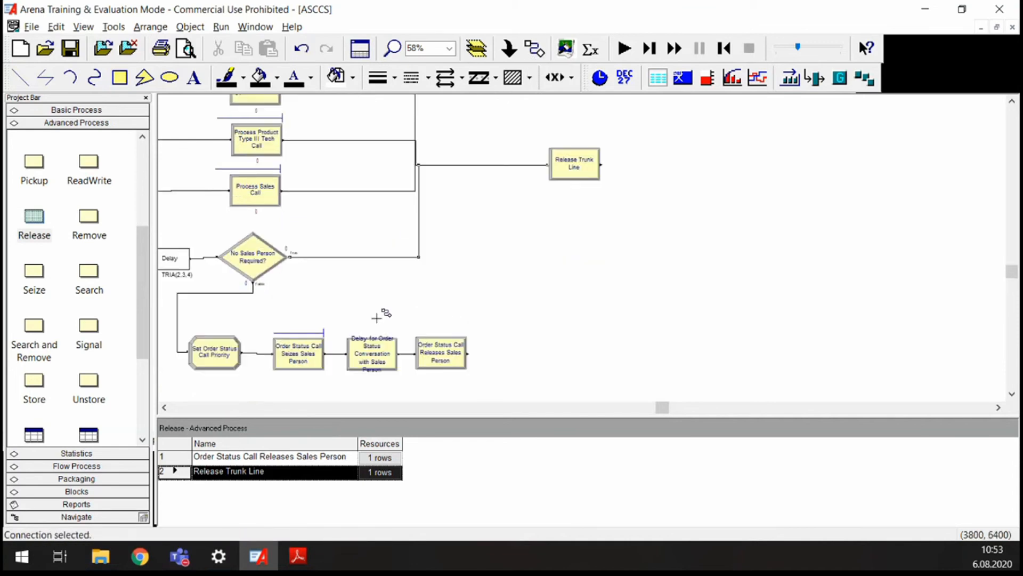
left_click(468, 352)
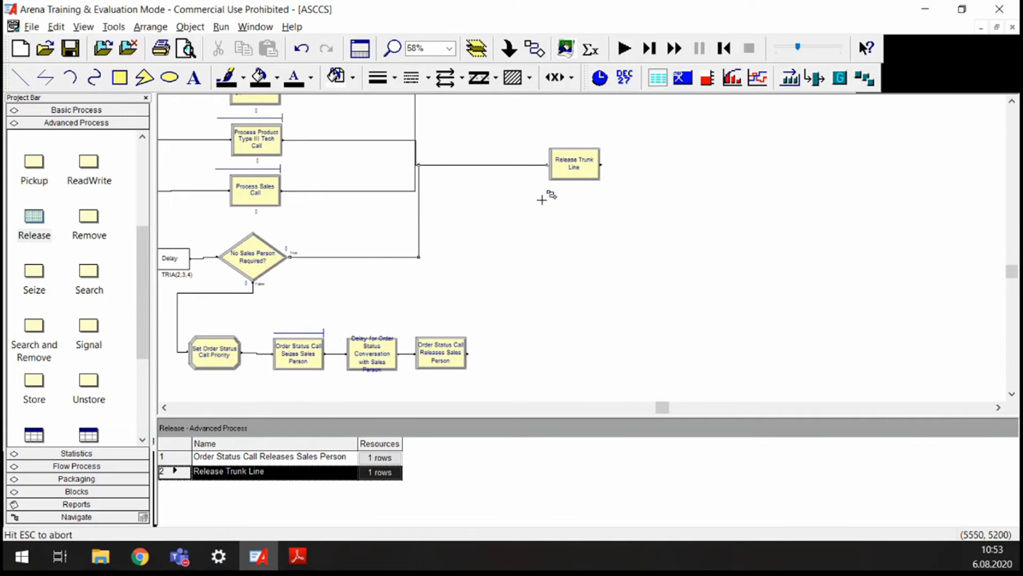
left_click(548, 164)
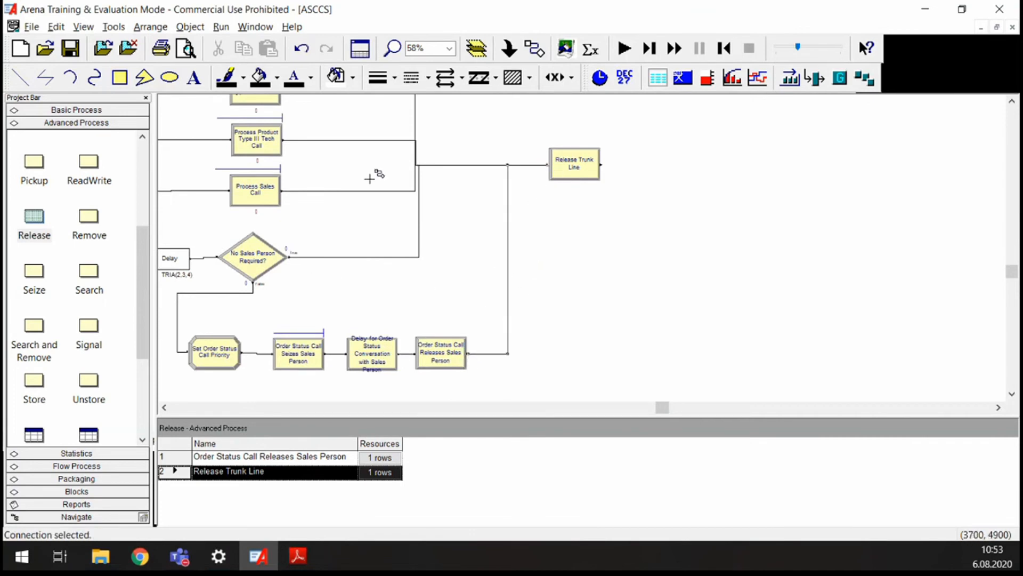
Step: Check which variable assignment the Increment Active Call Counter module makes after Seize Trunk Line
scroll(383, 198, "up", 3)
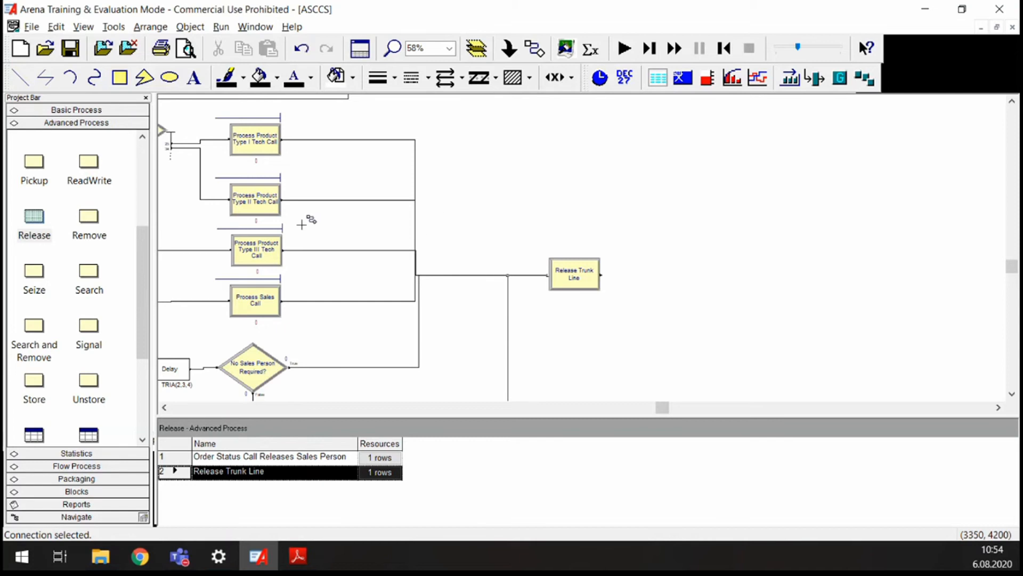
left_click_drag(141, 260, 152, 204)
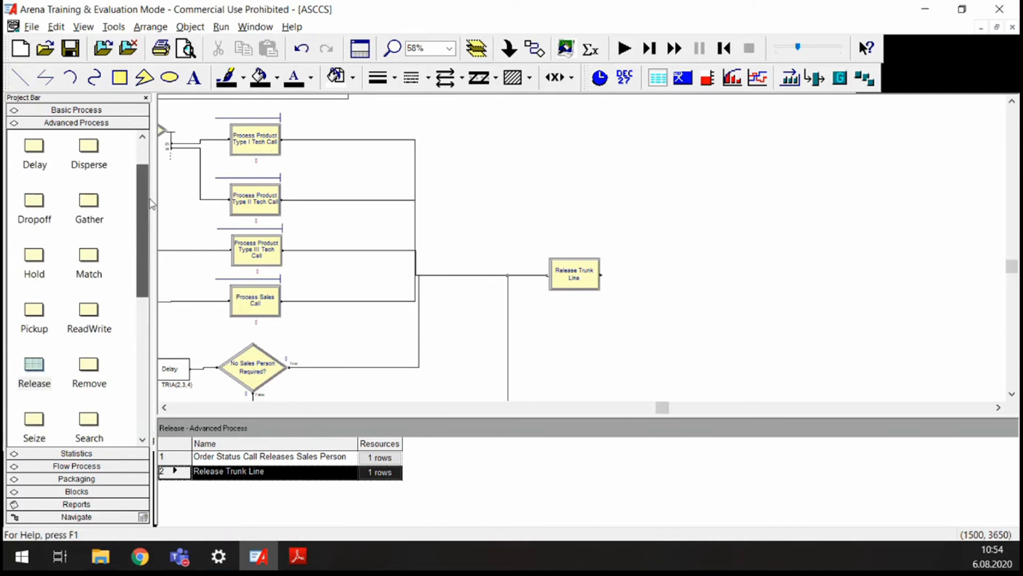
scroll(322, 240, "up", 5)
scroll(300, 245, "up", 2)
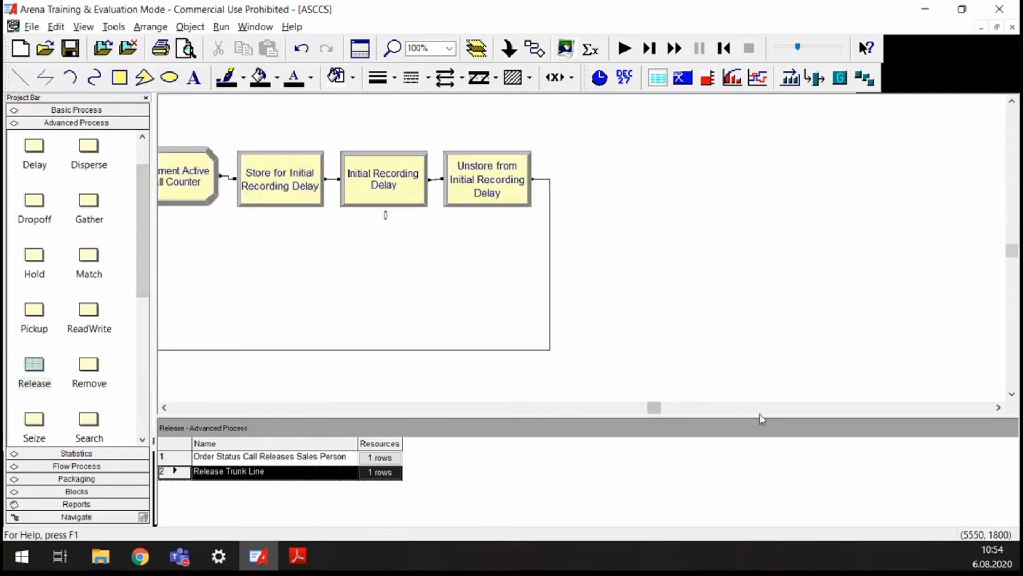
left_click_drag(657, 411, 624, 410)
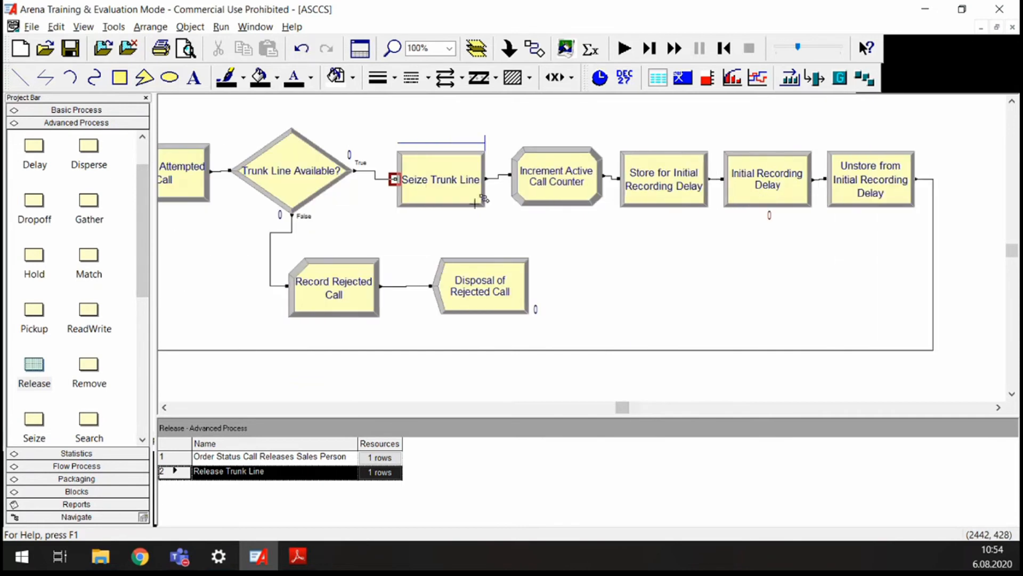
left_click(536, 47)
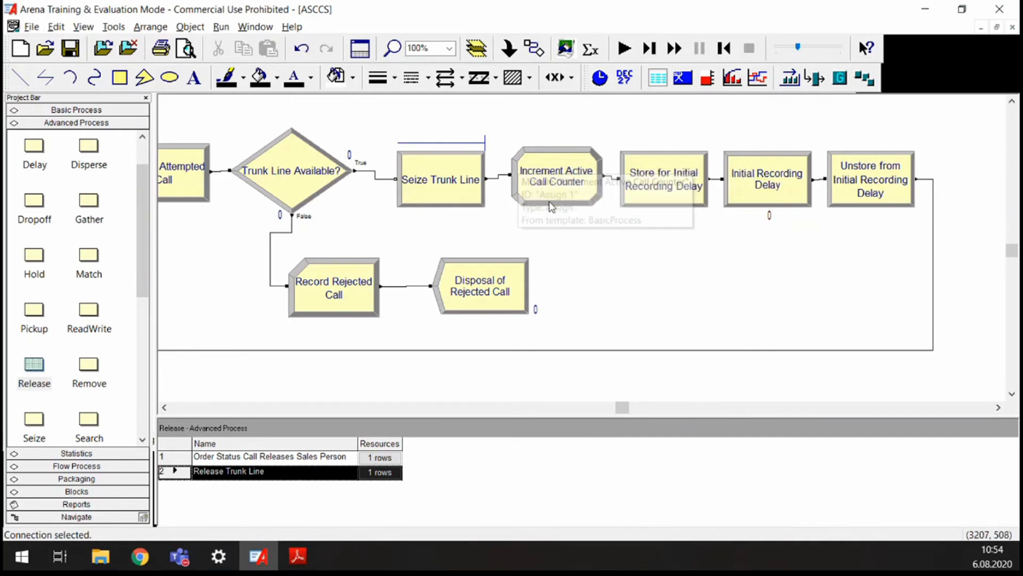
double_click(560, 195)
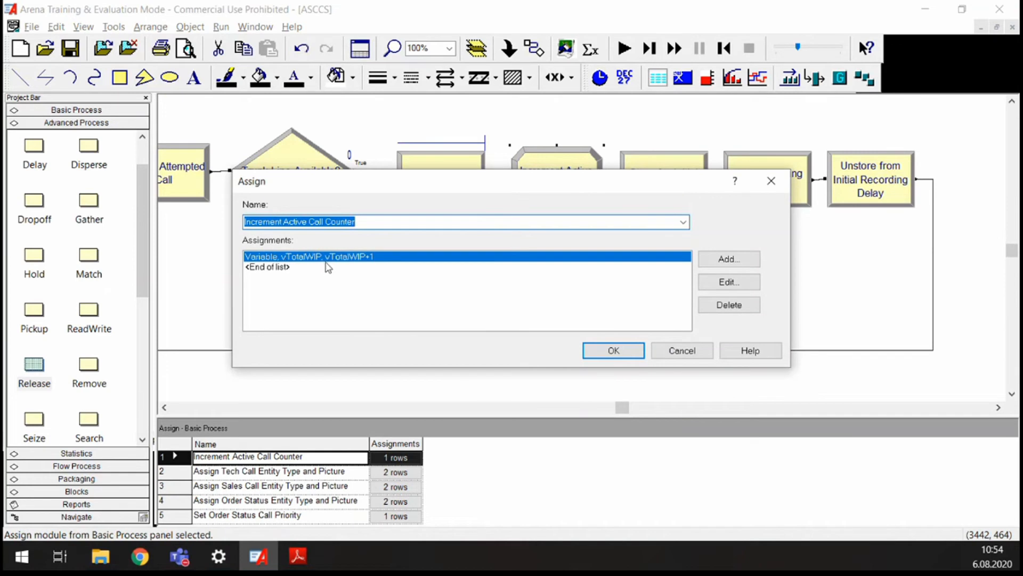
left_click(771, 180)
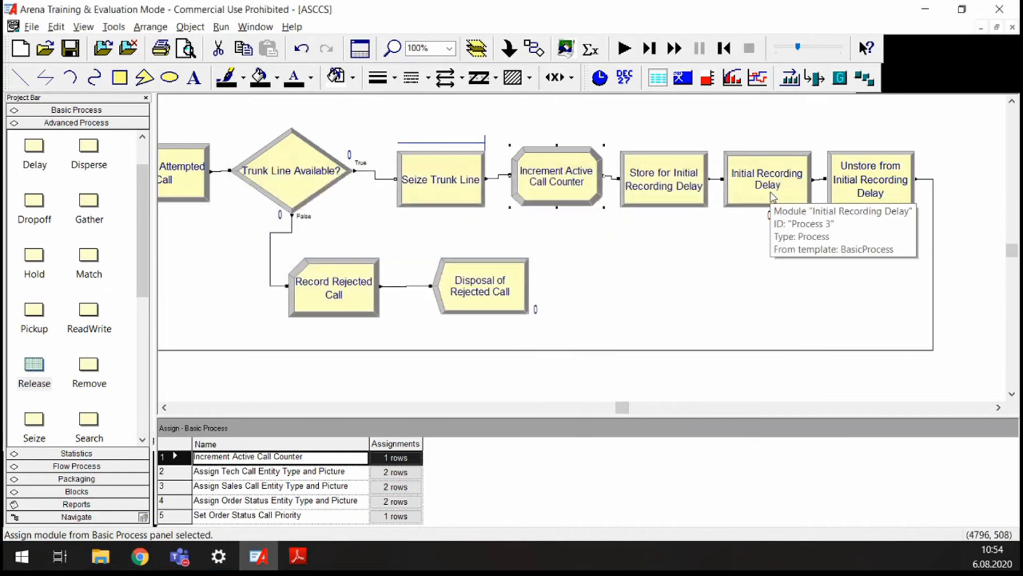
Step: Add an Assign module after Release Trunk Line and connect the two modules
scroll(772, 203, "down", 20)
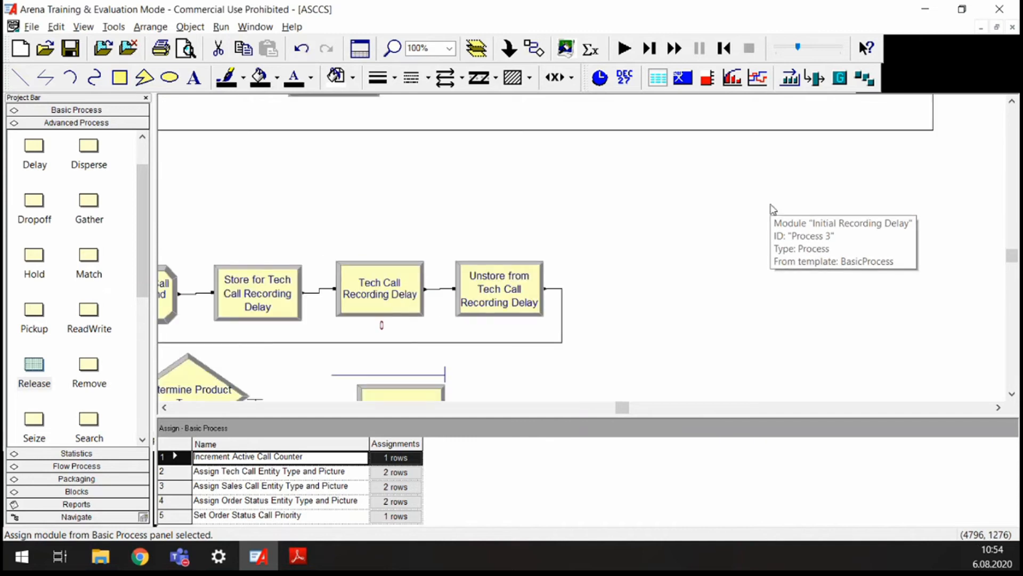
left_click_drag(628, 409, 665, 411)
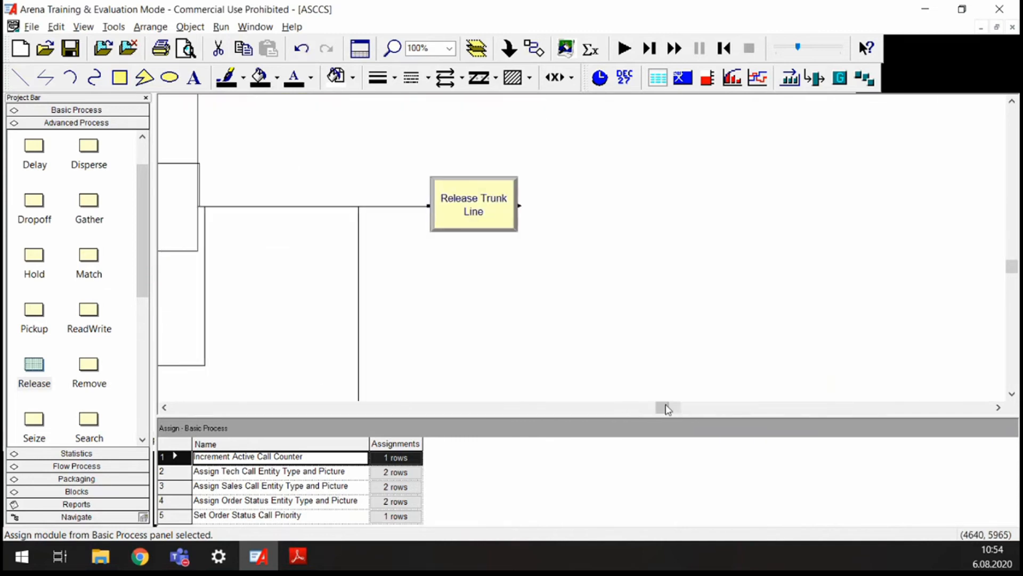
left_click(71, 111)
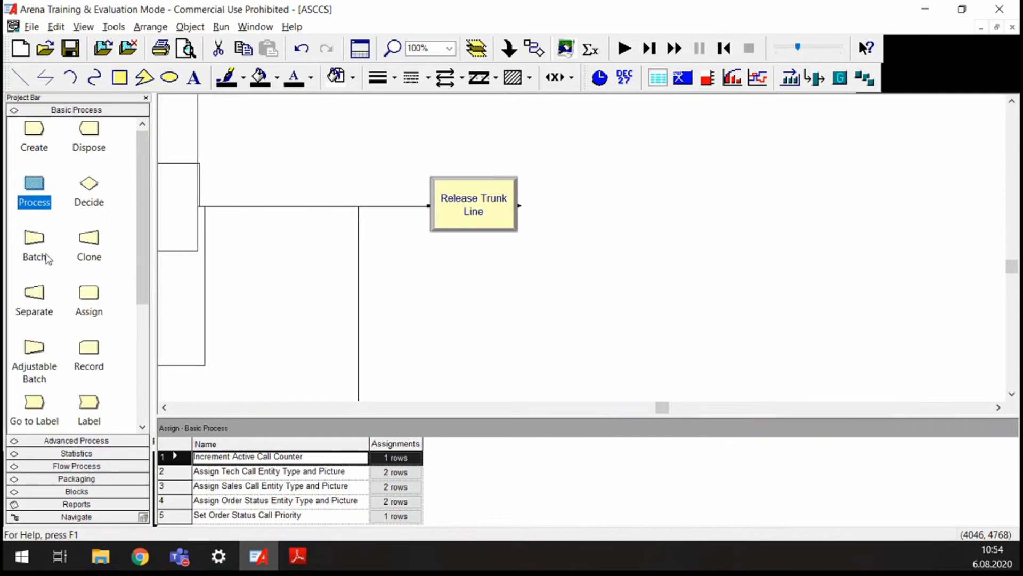
left_click_drag(89, 294, 549, 204)
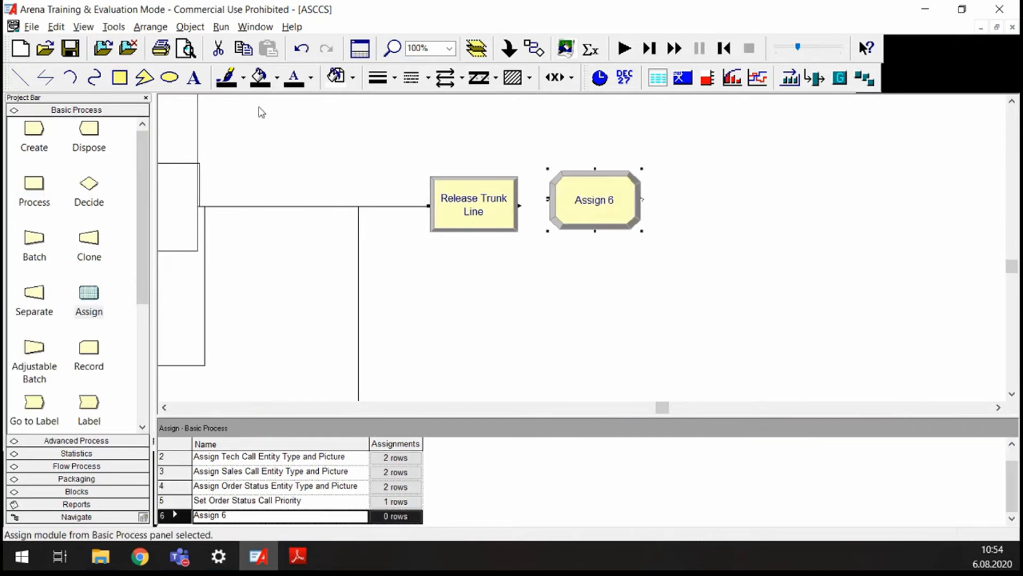
left_click(533, 50)
left_click(519, 205)
left_click(549, 198)
Step: Name the new Assign module Decrement Active Call Counter and have it assign vTotalWIP-1 to the variable vTotalWIP
double_click(587, 210)
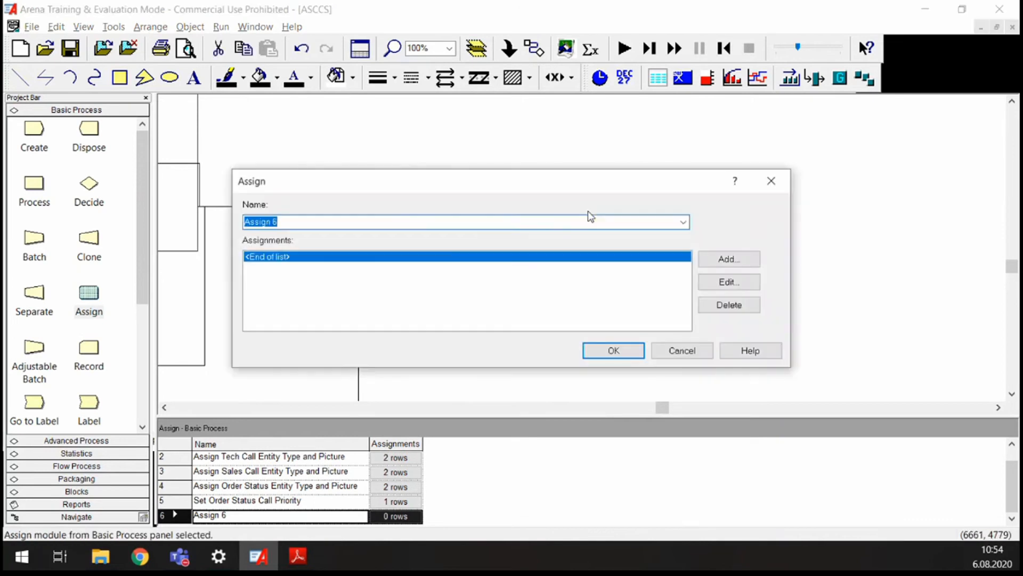
type("Decrement Active Call Counter")
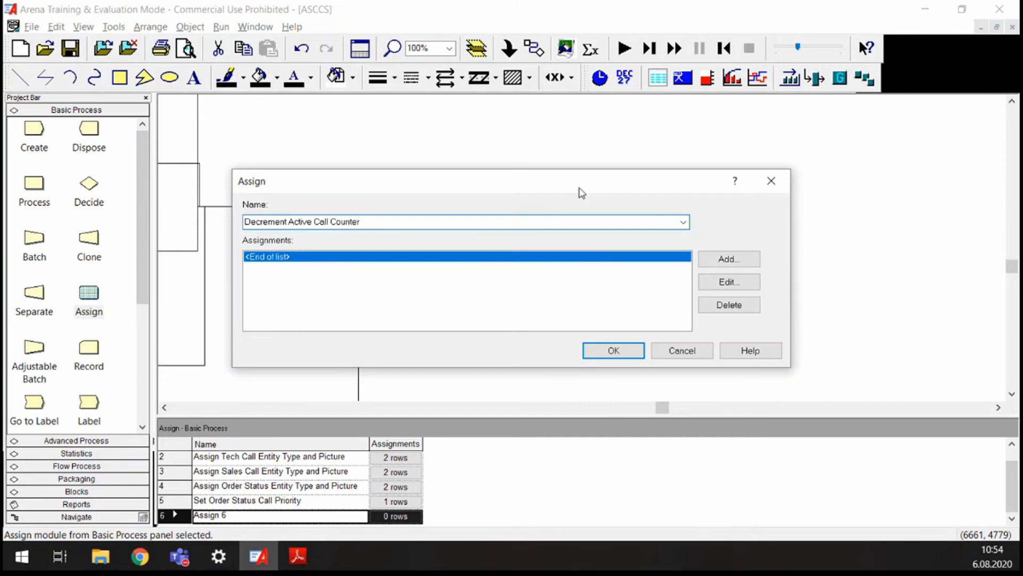
left_click(714, 264)
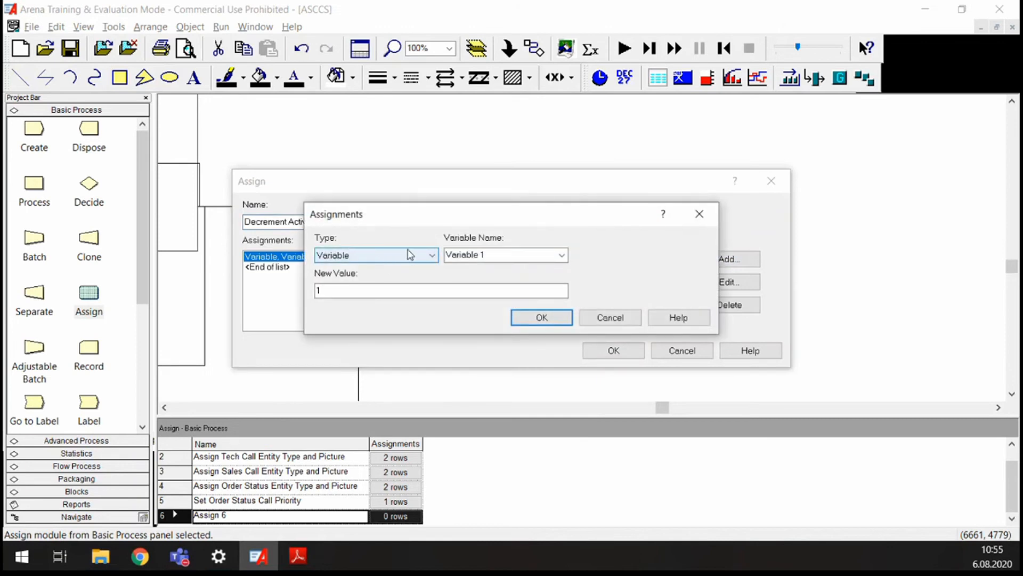
left_click(562, 254)
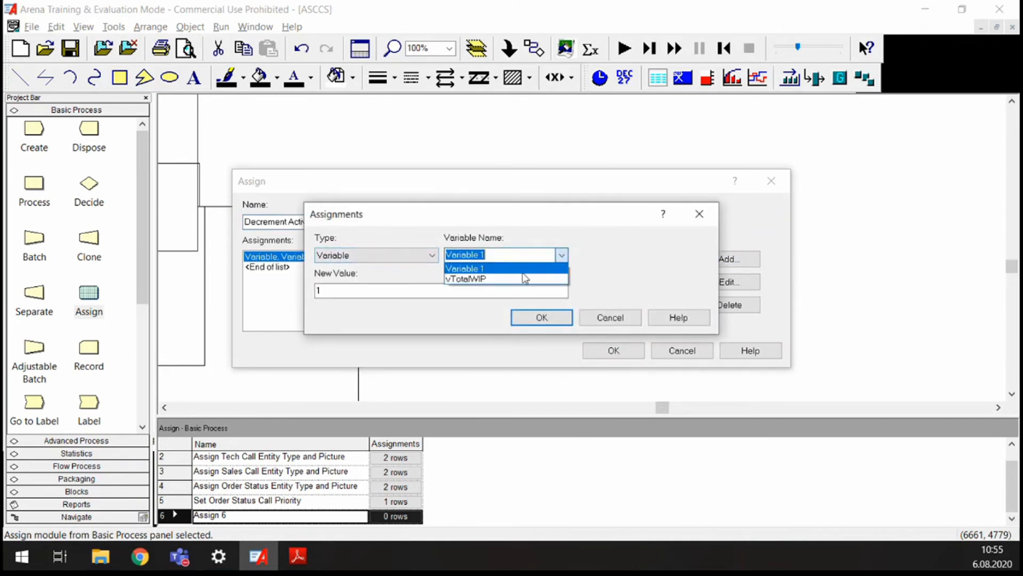
left_click(472, 282)
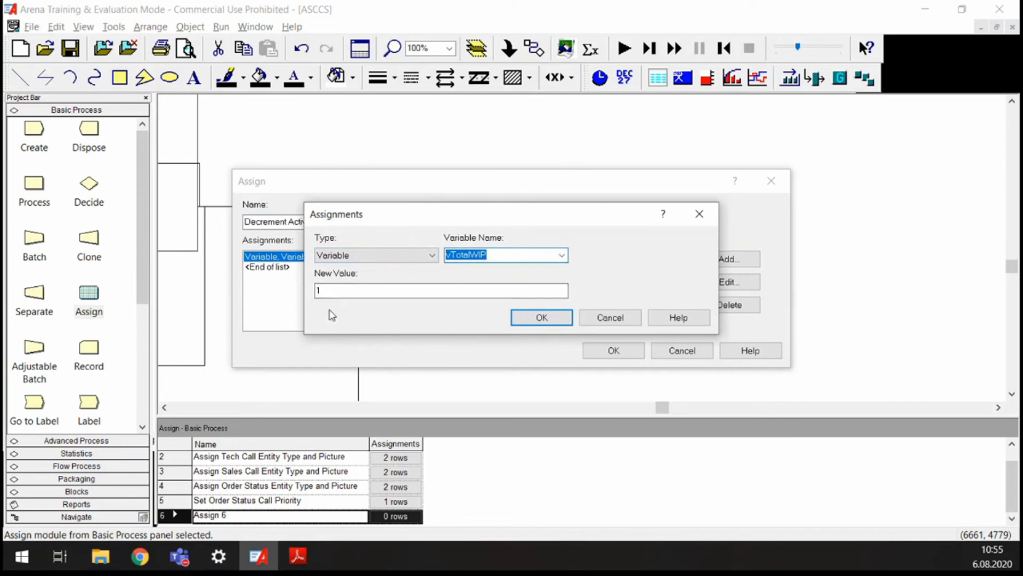
double_click(338, 288)
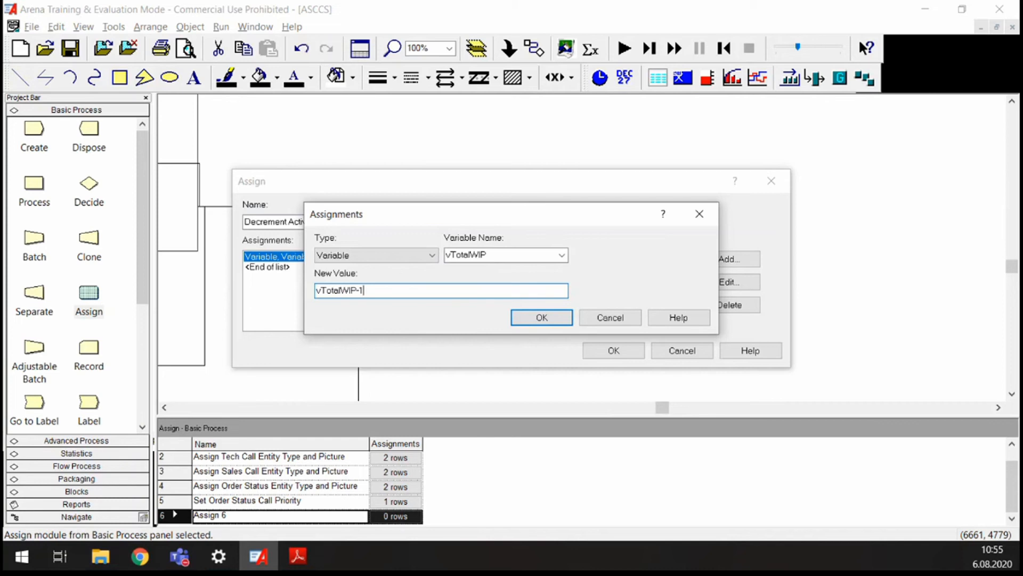
left_click(541, 318)
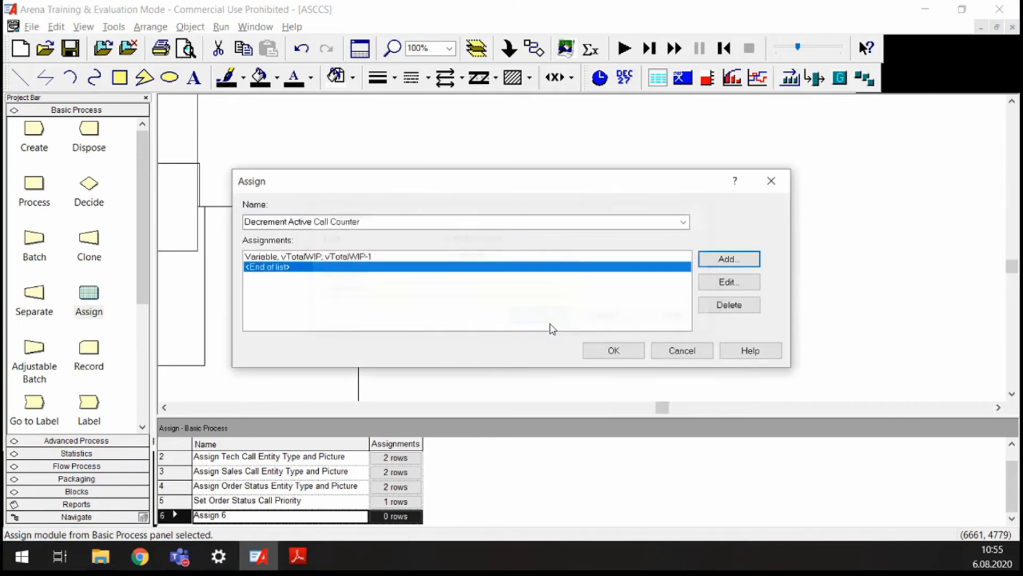
left_click(606, 352)
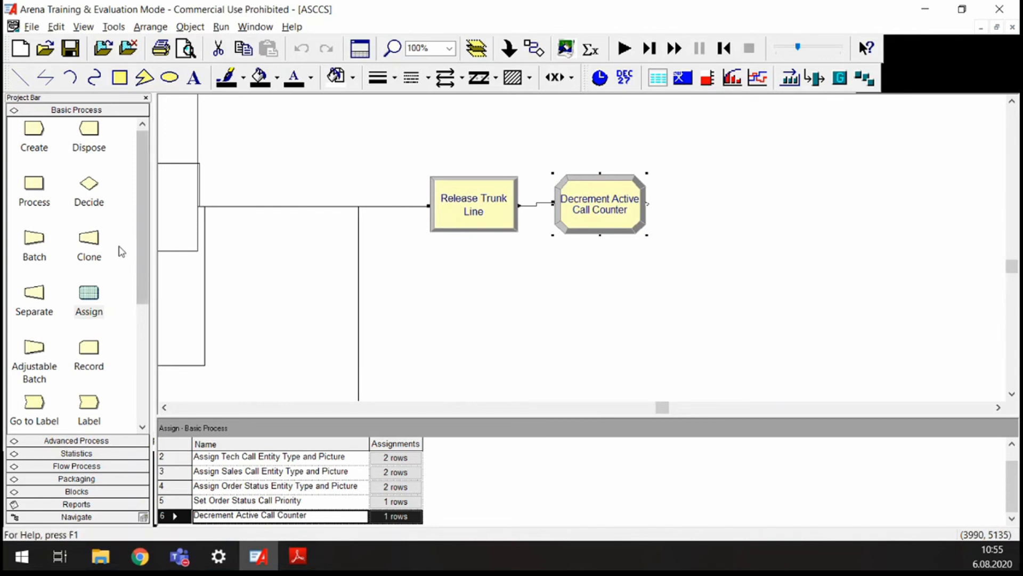
Step: Add a Record module after Decrement Active Call Counter and name it Record Completed Calls
left_click_drag(88, 347, 739, 214)
double_click(739, 212)
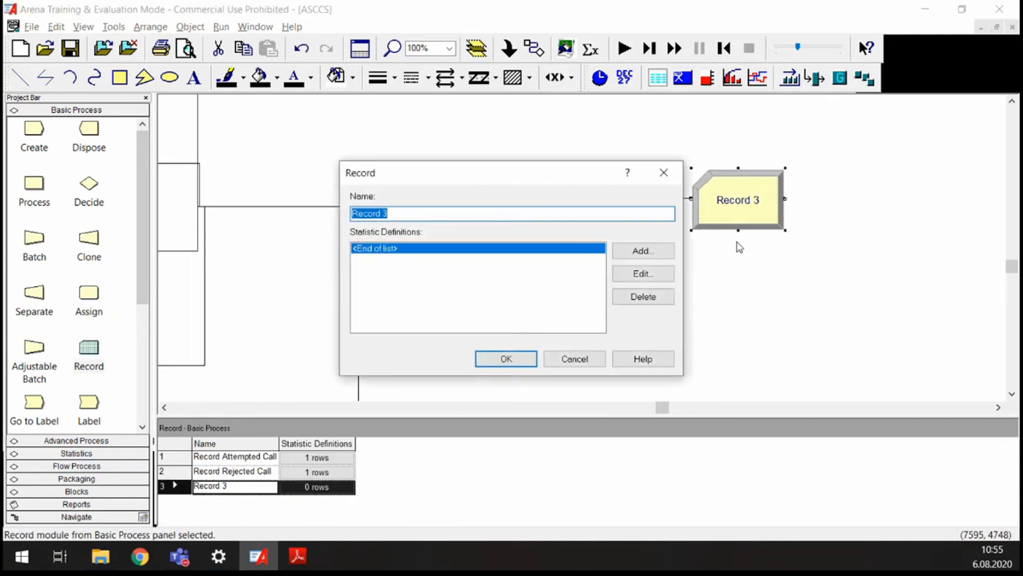
type("Re")
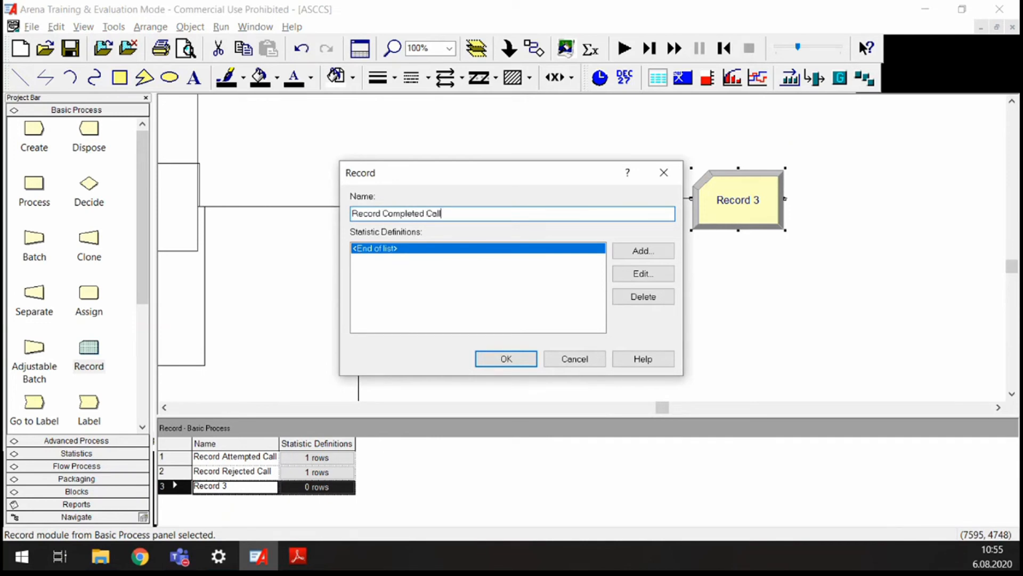
Step: Give the Record module a Count statistic with value 1 and the counter name Completed
left_click(656, 251)
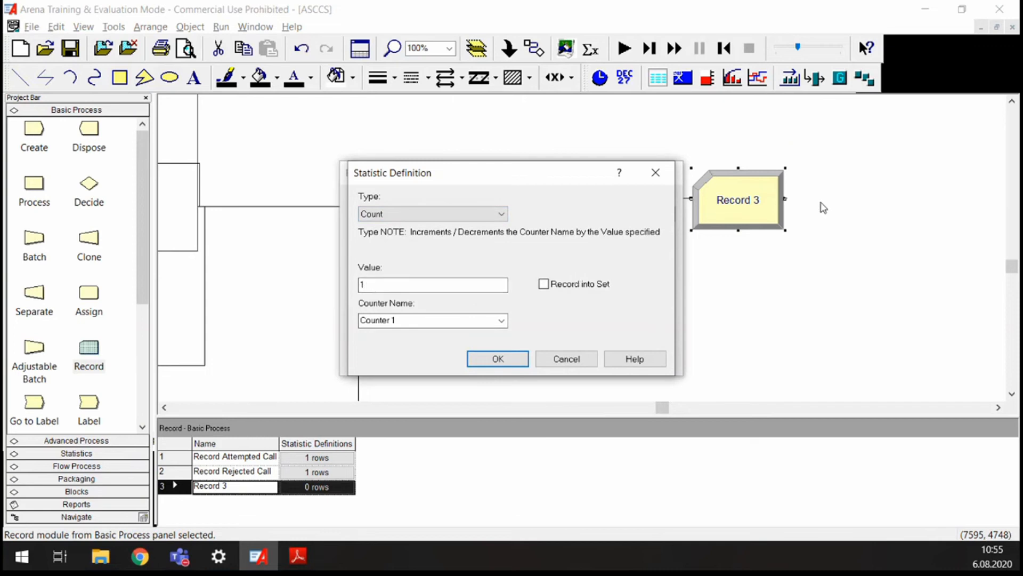
left_click(421, 321)
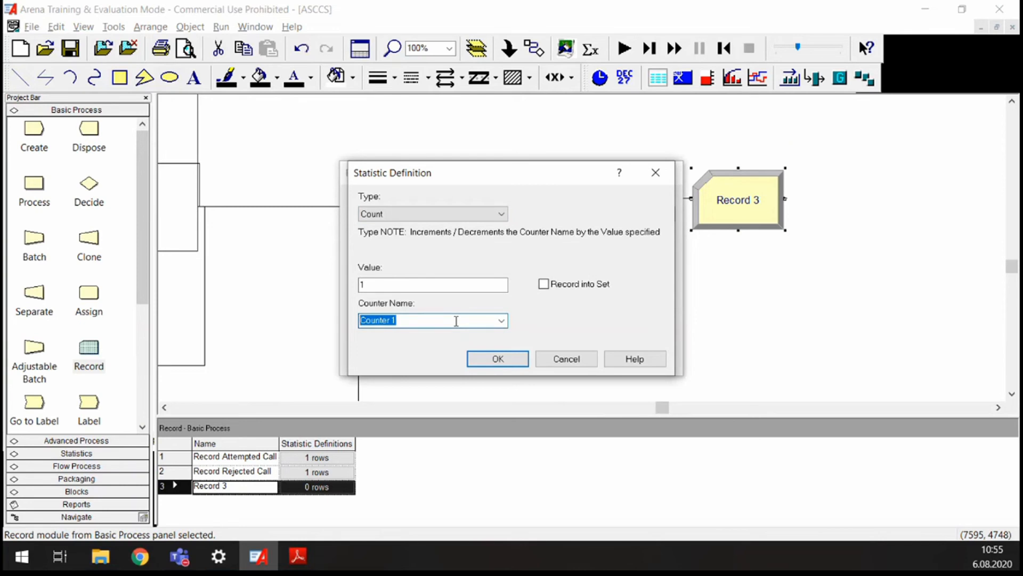
type("Compeleted")
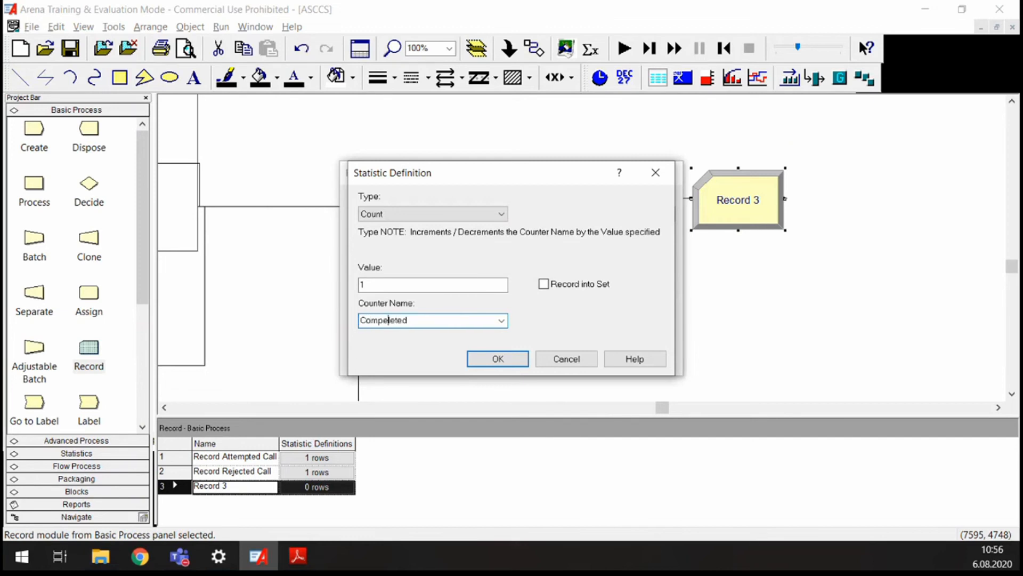
key("BackSpace")
left_click(502, 360)
left_click(514, 365)
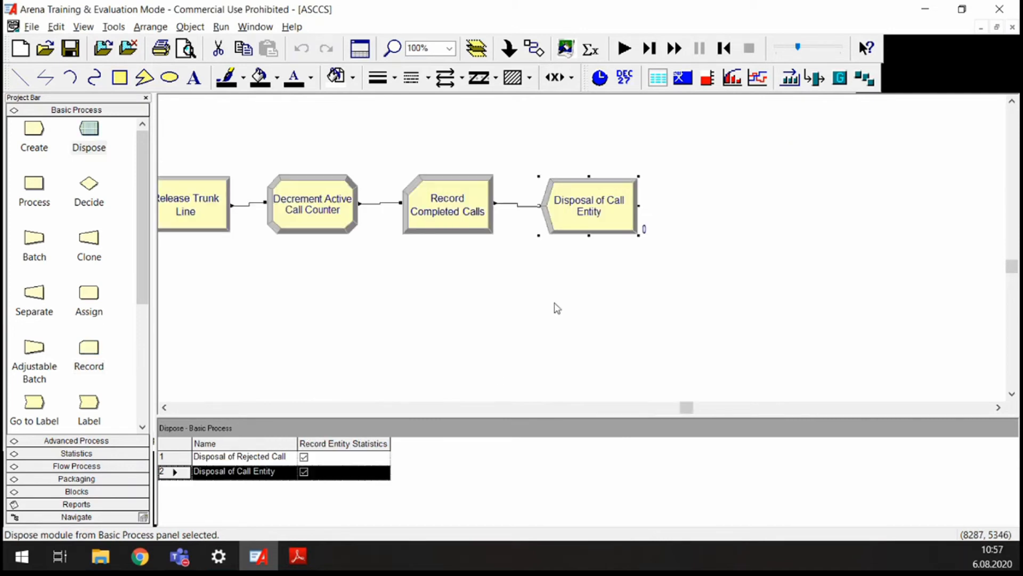
Step: Lower the animation speed to its slowest setting, run the simulation and dismiss the error report
scroll(370, 306, "down", 2)
scroll(369, 306, "down", 1)
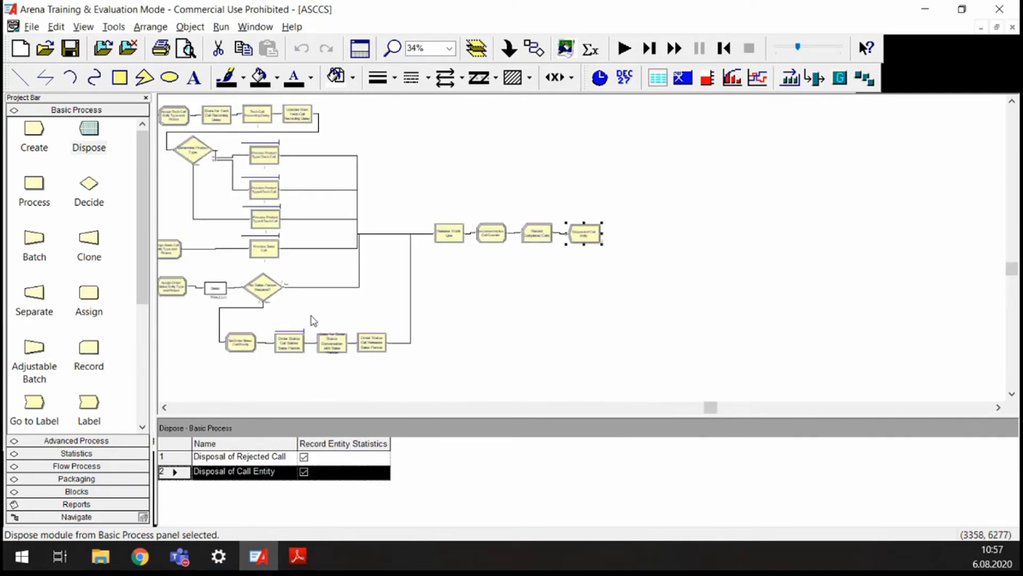
left_click_drag(710, 407, 666, 417)
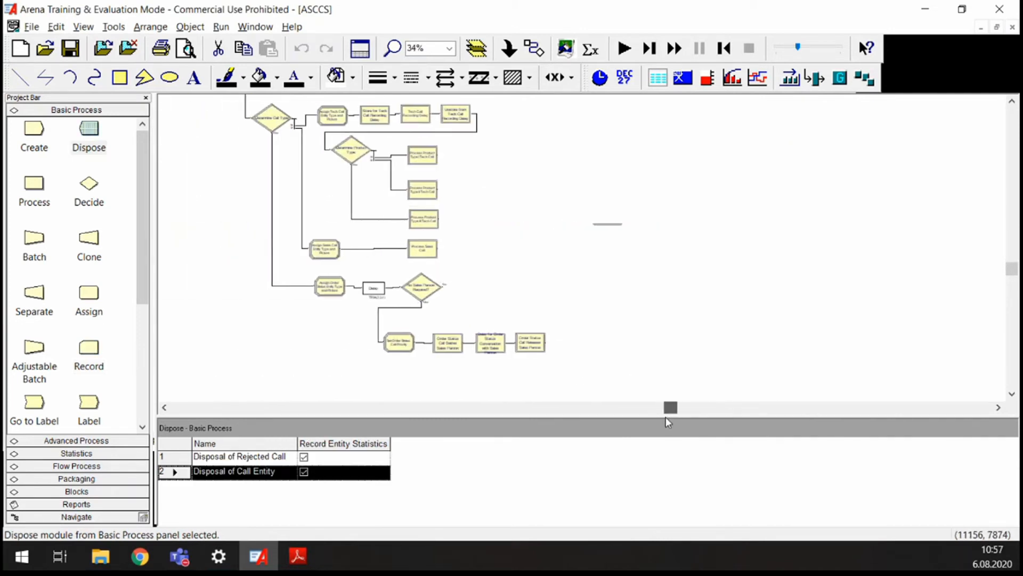
scroll(450, 365, "up", 2)
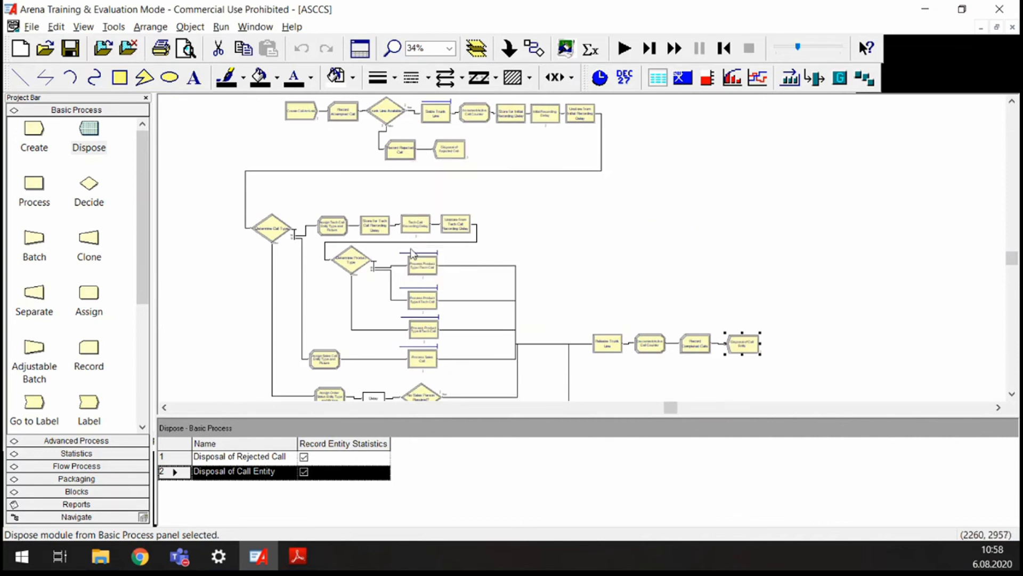
left_click_drag(798, 51, 777, 51)
left_click(623, 49)
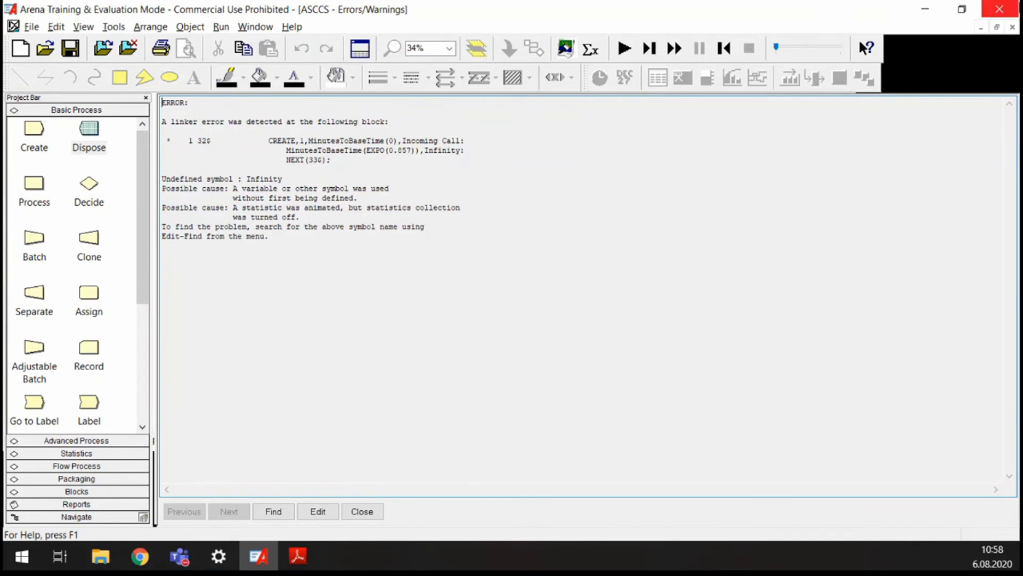
left_click(1012, 27)
Step: Place a temporary Create module above the call arrivals to check its default Max Arrivals entry, and delete it
scroll(293, 165, "up", 4)
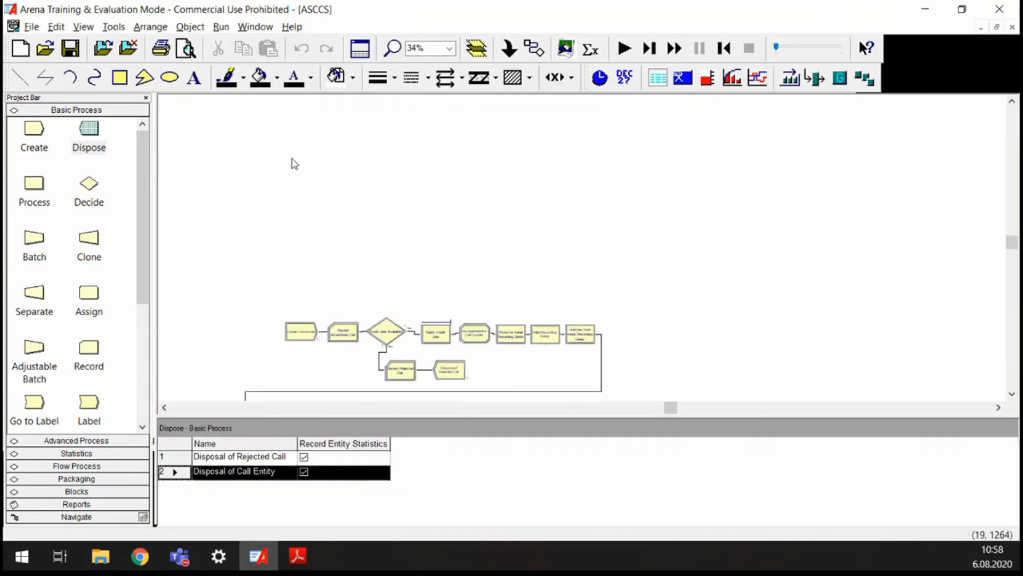
scroll(283, 258, "down", 2)
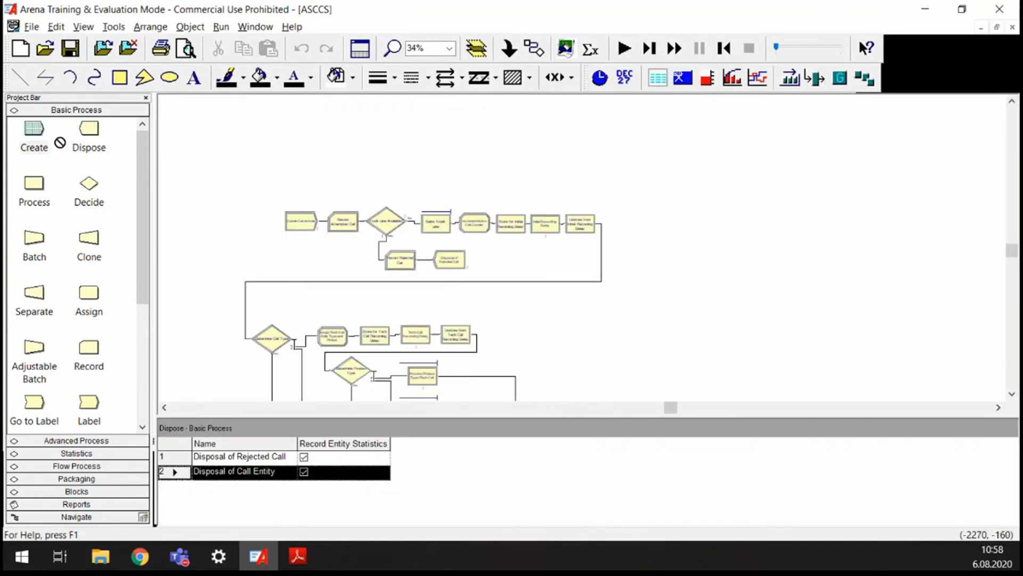
left_click_drag(60, 140, 266, 165)
double_click(266, 165)
left_click_drag(492, 318, 433, 333)
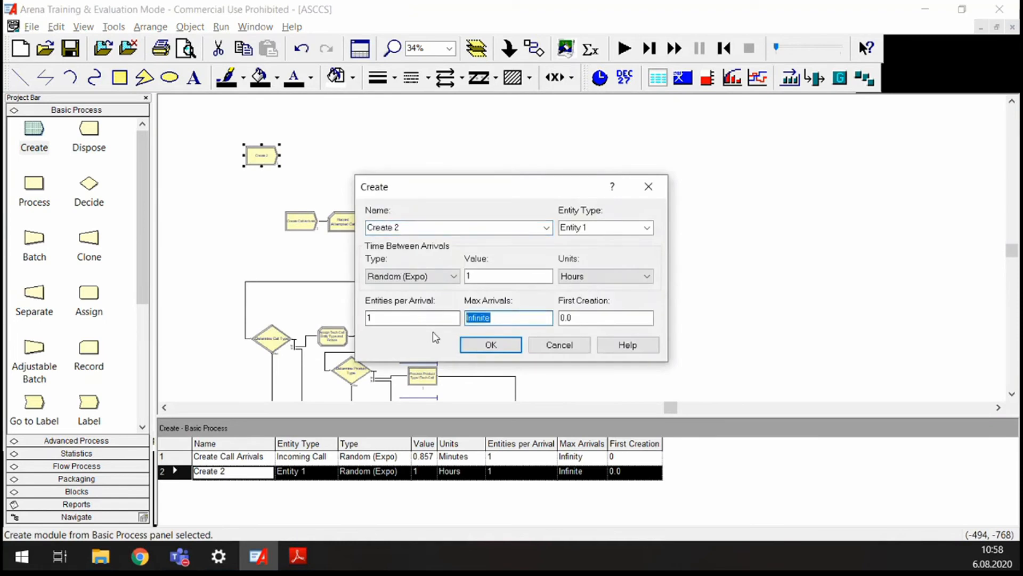
left_click(475, 347)
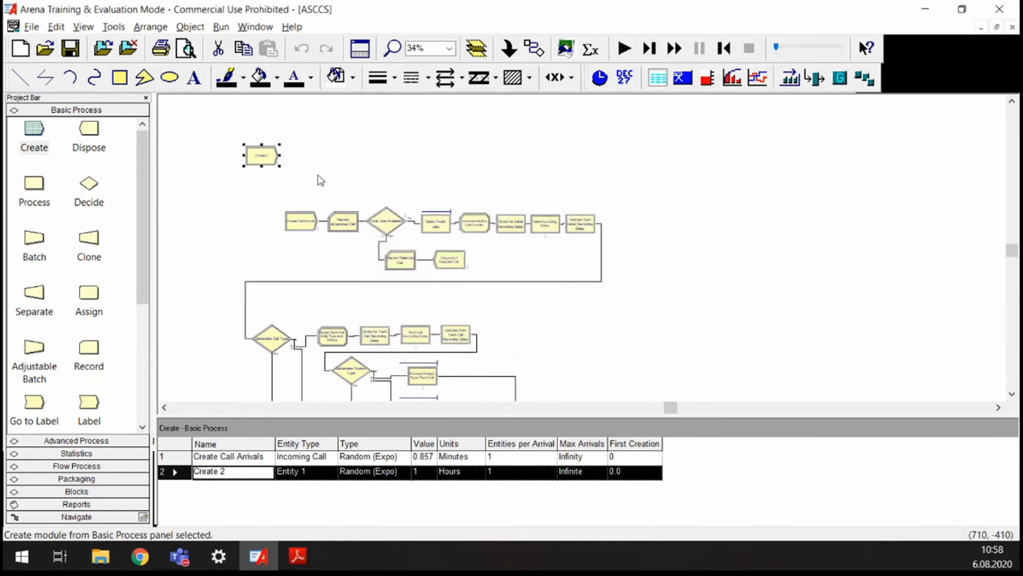
key("Delete")
Step: Set Max Arrivals of the Create Call Arrivals module to Infinite
double_click(300, 222)
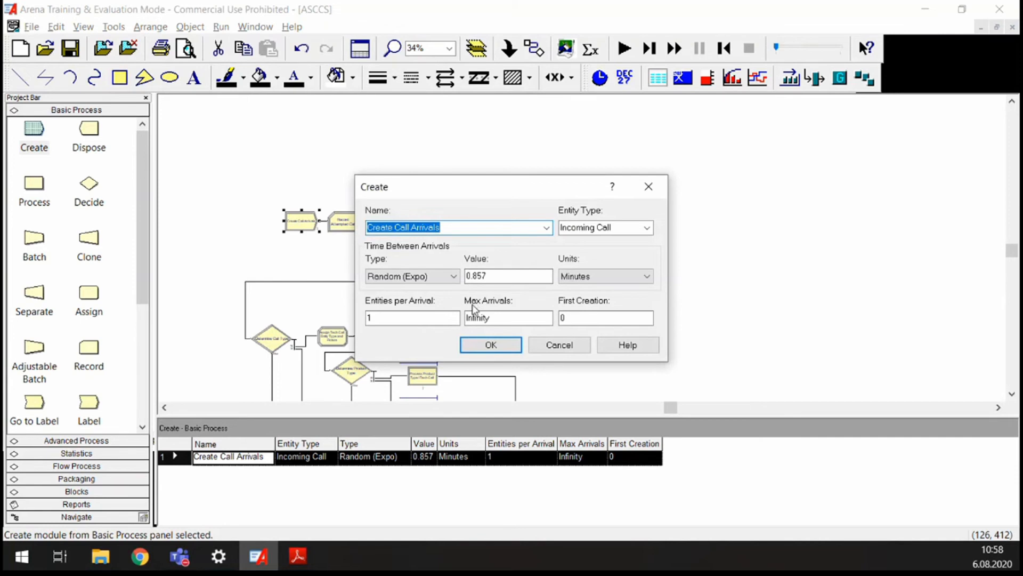
double_click(476, 318)
type("Infinite")
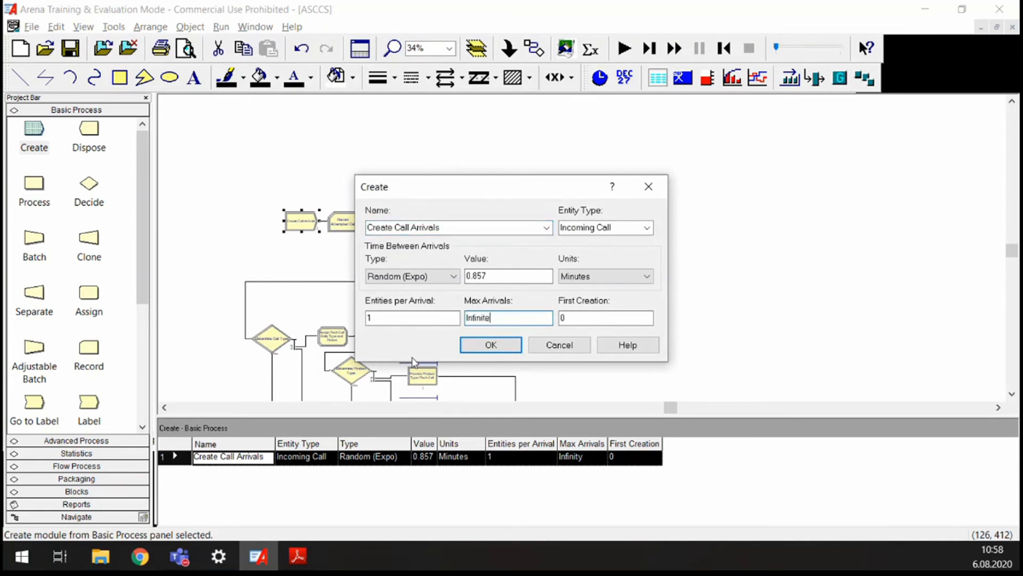
left_click(488, 347)
Step: Run the simulation again, copy the undefined symbol name Order Status Delay Storage from the error report, and close the report
mouse_move(259, 556)
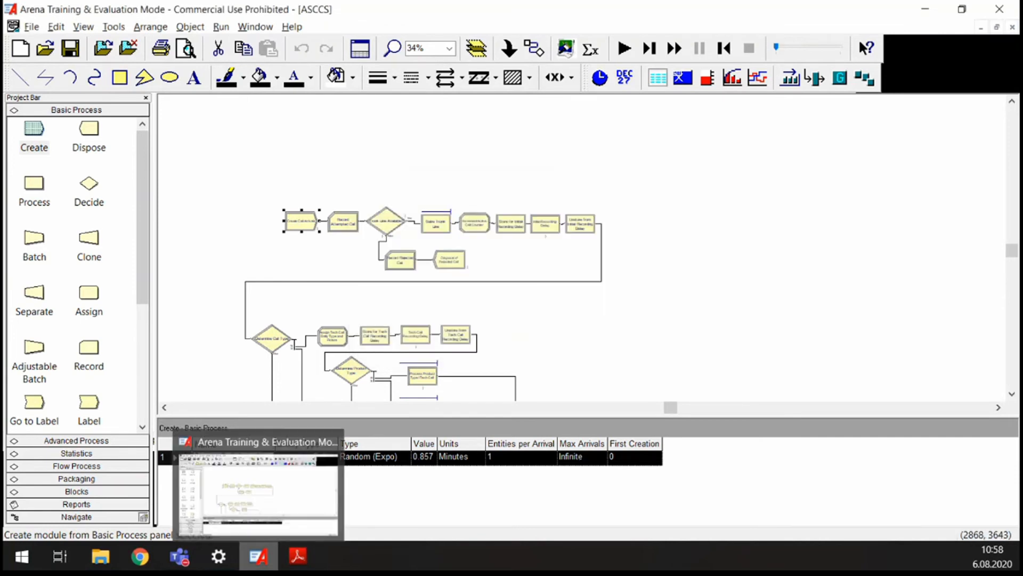
left_click(624, 52)
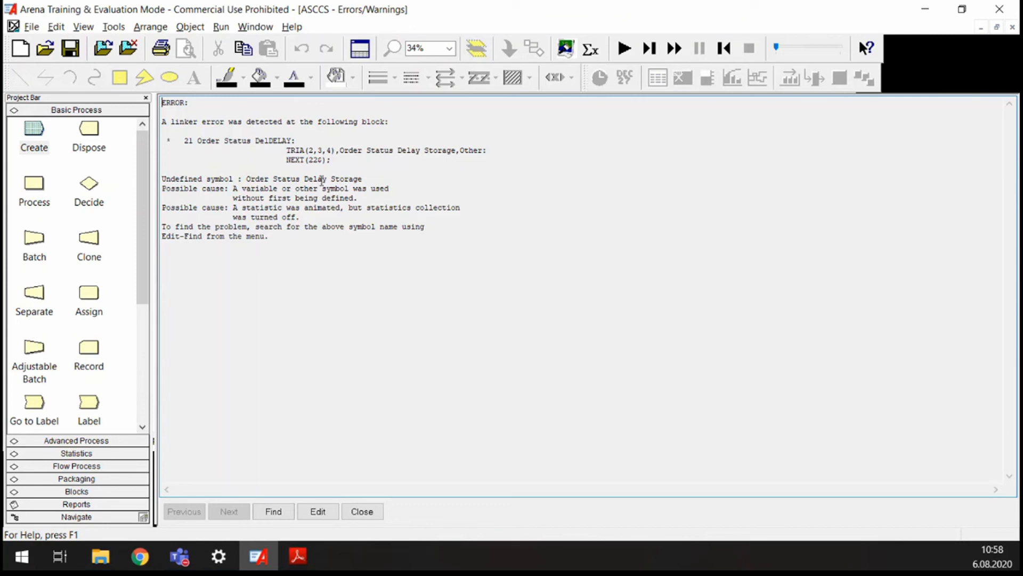
left_click_drag(366, 178, 254, 178)
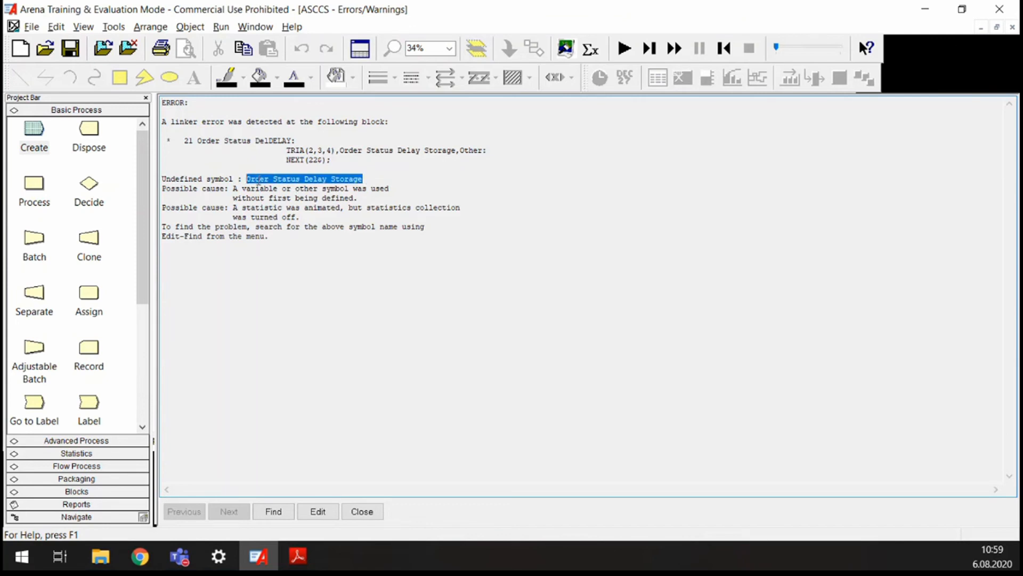
right_click(257, 180)
left_click(294, 224)
left_click(1013, 27)
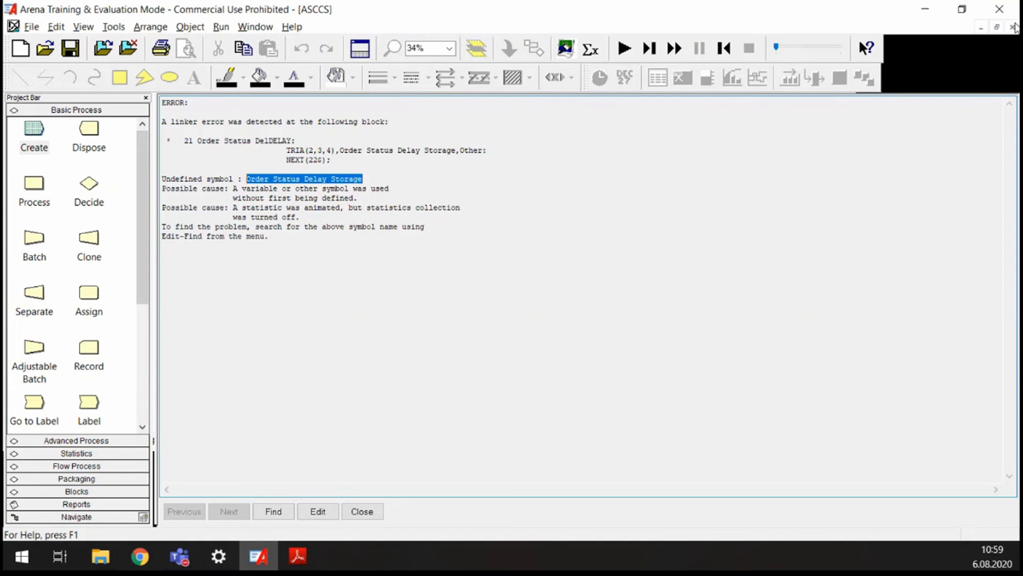
Step: Find the Delay block on the order status branch and check which Storage ID it refers to
scroll(351, 279, "down", 3)
scroll(362, 277, "up", 1)
scroll(356, 281, "up", 1)
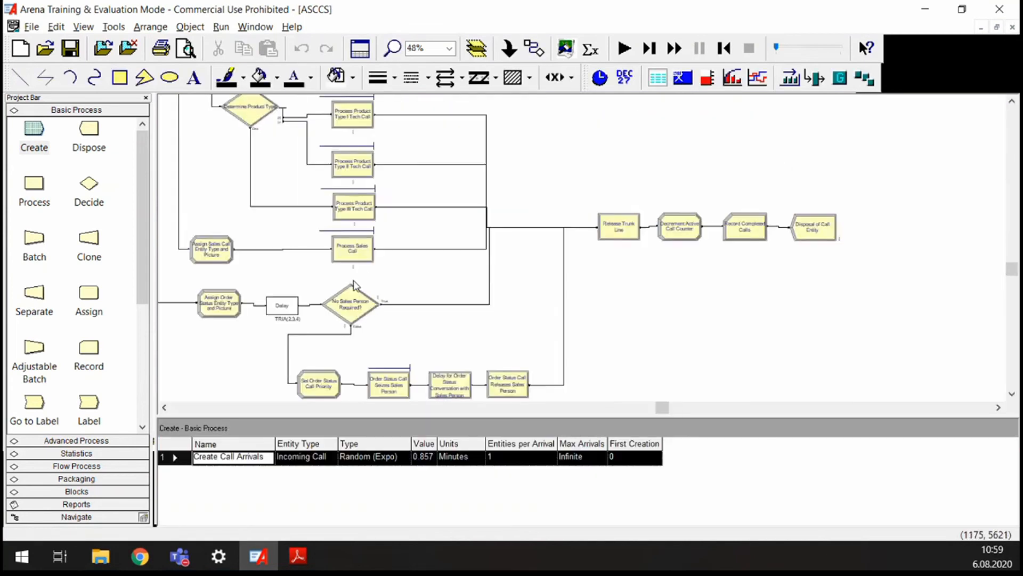
scroll(354, 284, "up", 1)
left_click_drag(658, 411, 618, 409)
scroll(516, 353, "up", 1)
scroll(450, 346, "down", 2)
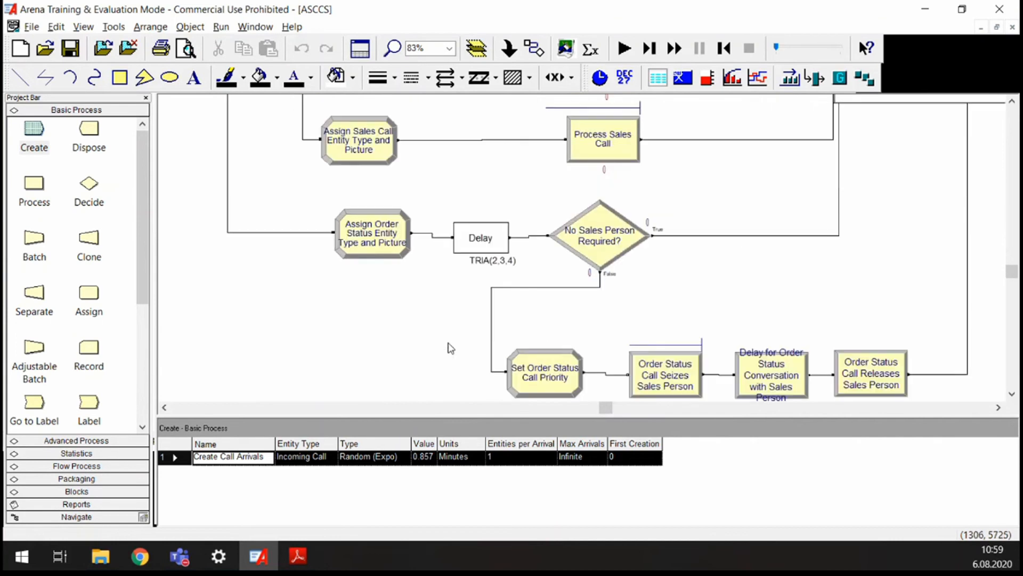
double_click(476, 244)
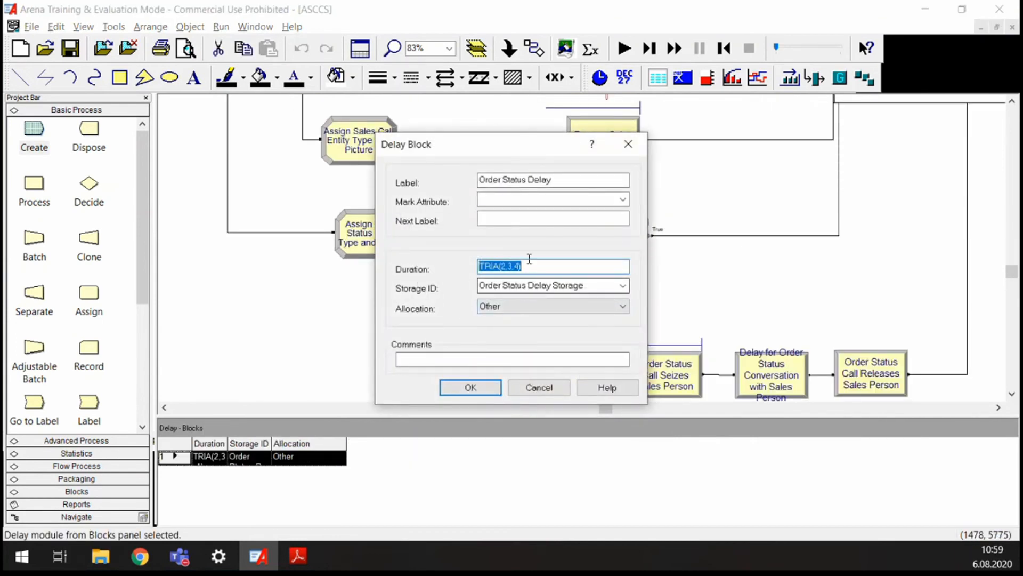
left_click_drag(498, 148, 740, 149)
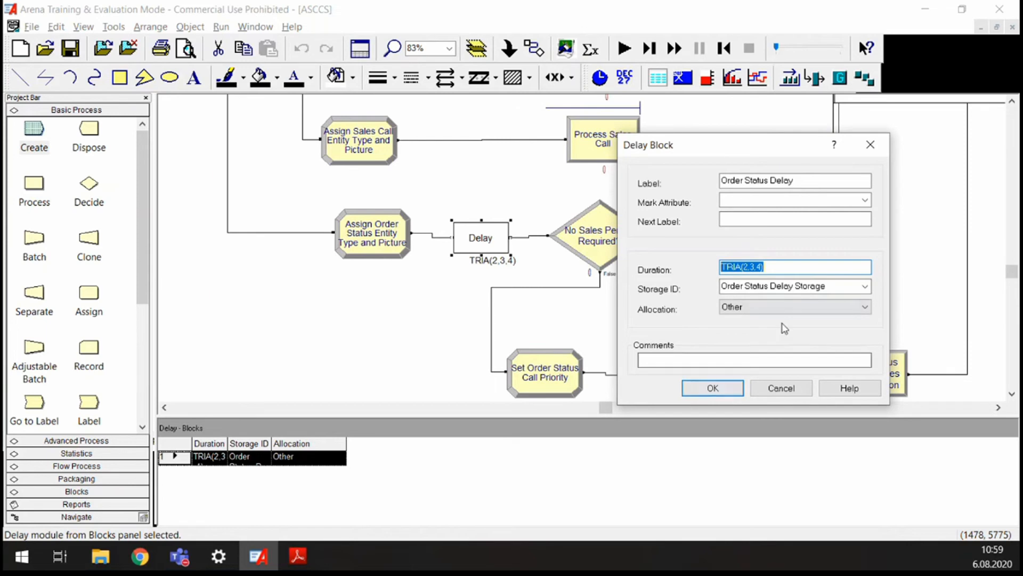
key("Tab")
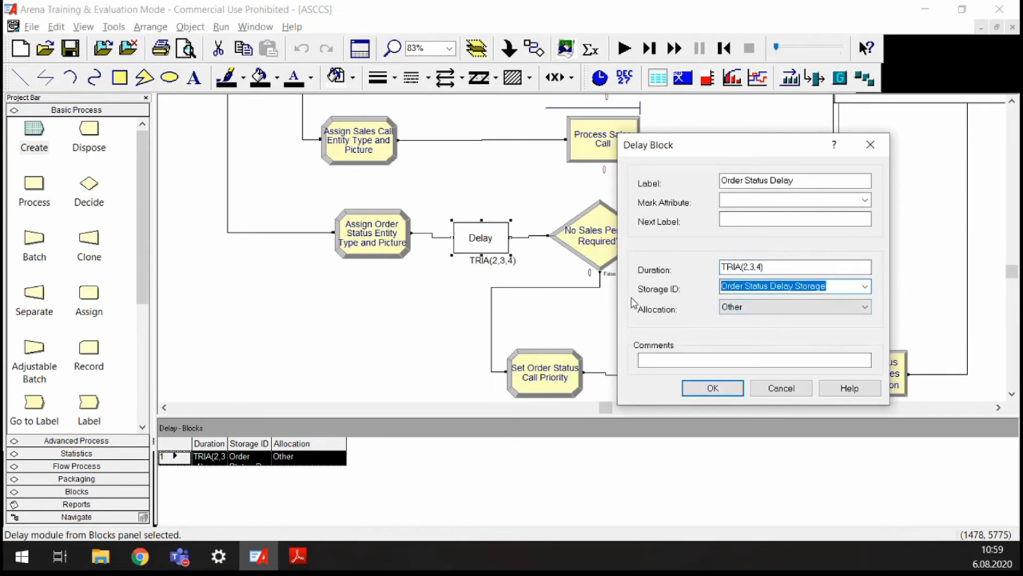
left_click(713, 388)
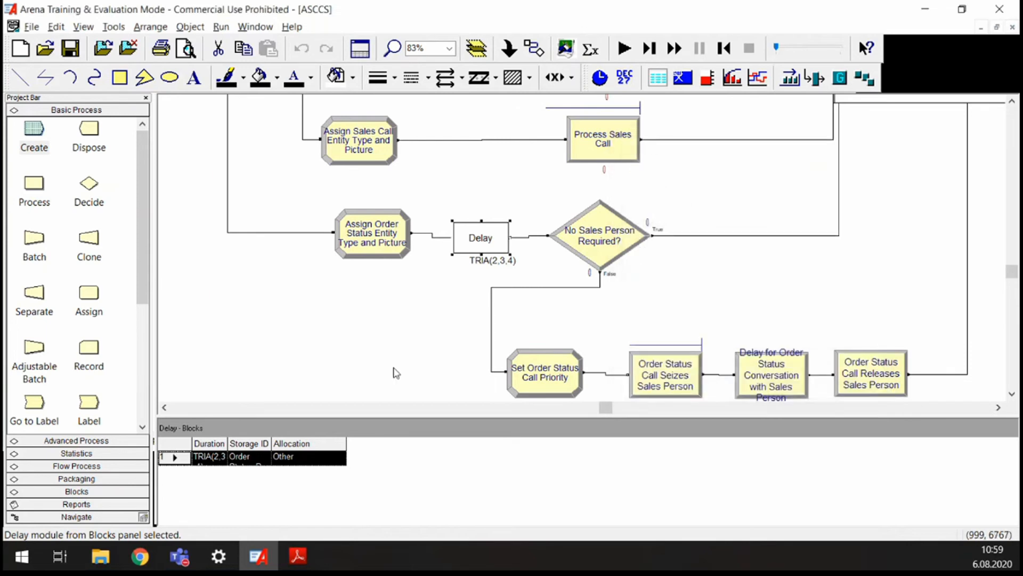
Step: Add a new entry to the Storage data module and name it Order Status Delay Storage
left_click(86, 440)
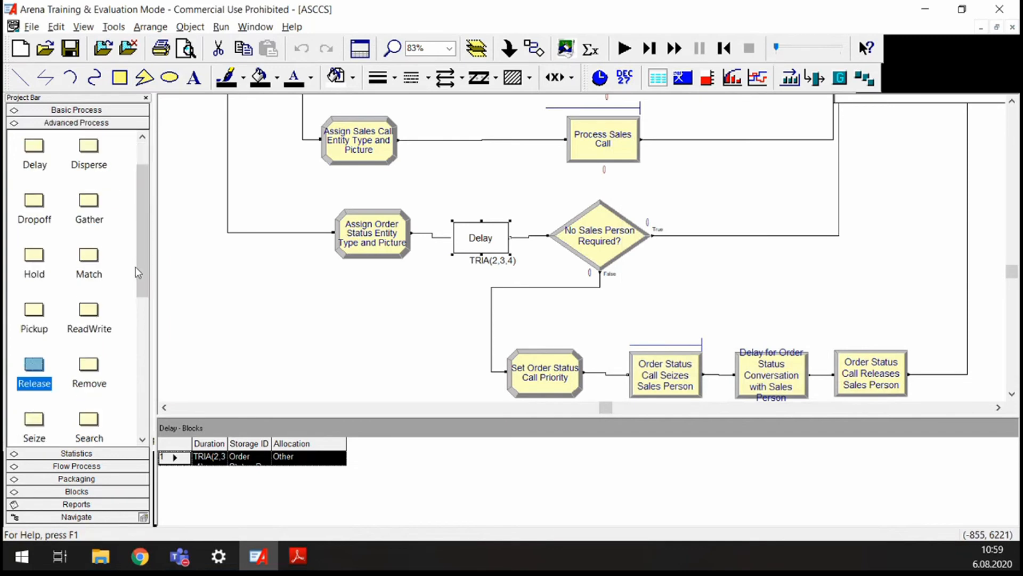
left_click_drag(145, 295, 145, 413)
left_click(34, 423)
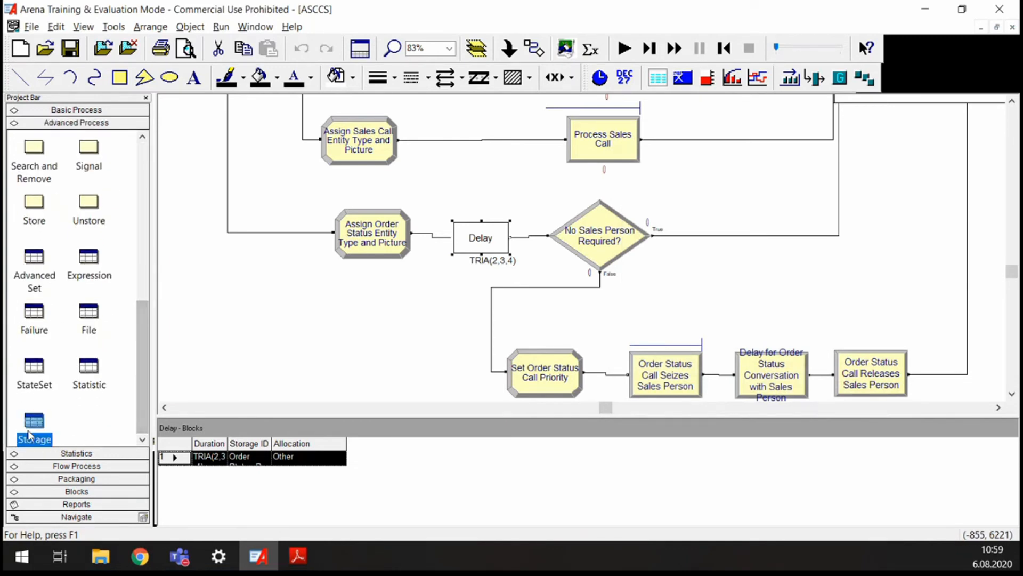
left_click(31, 433)
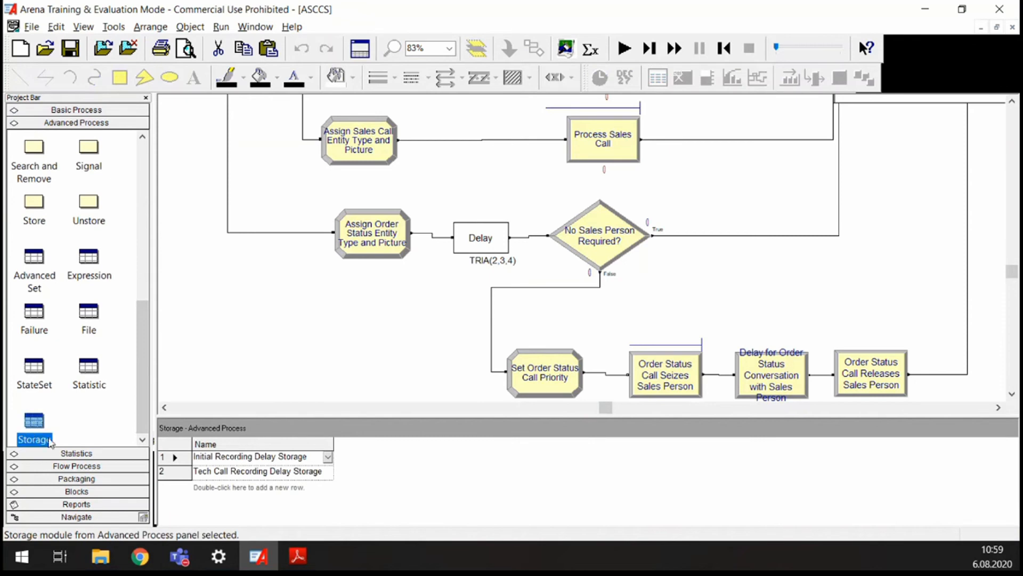
double_click(243, 489)
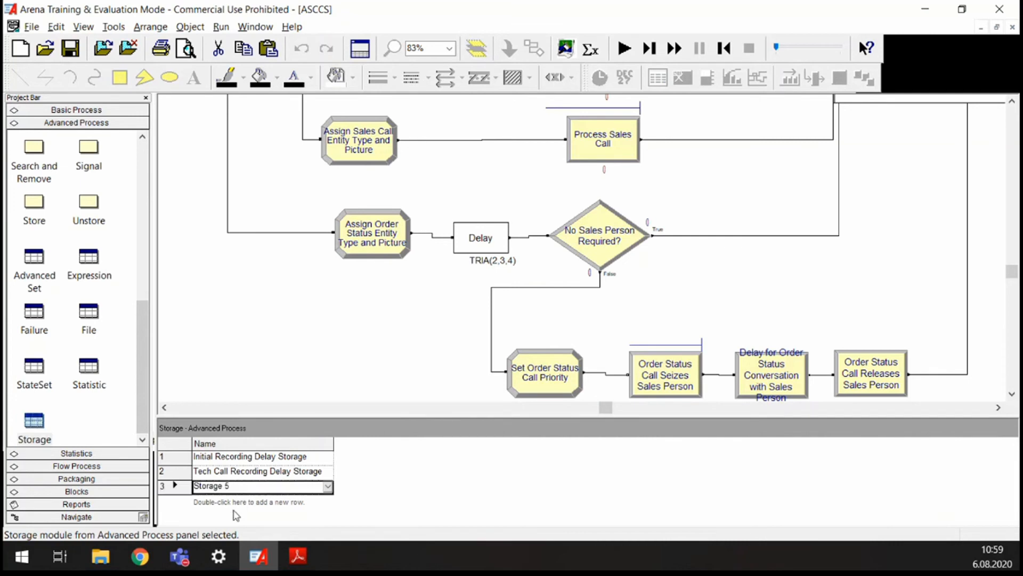
left_click(238, 487)
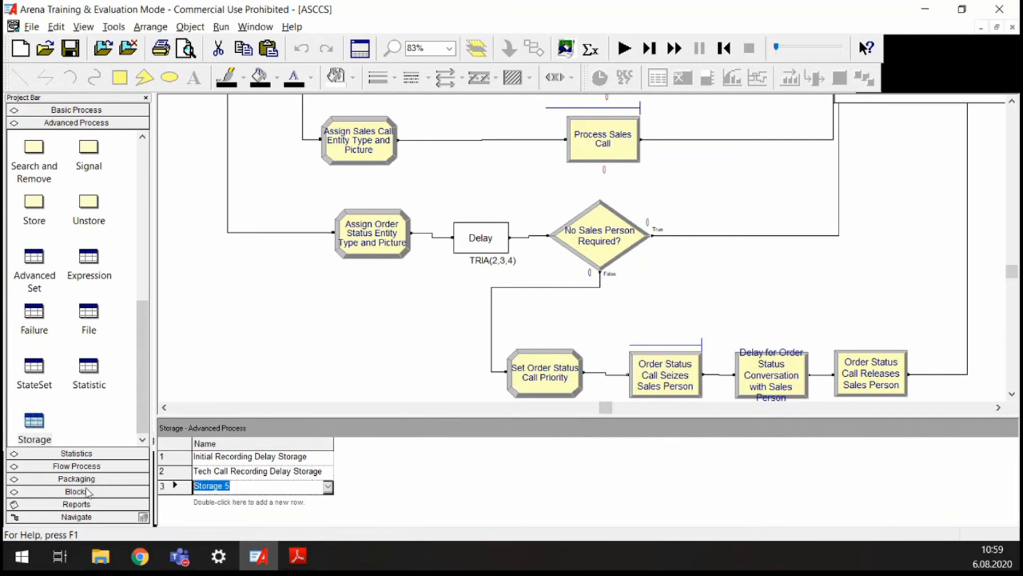
key("ctrl+v")
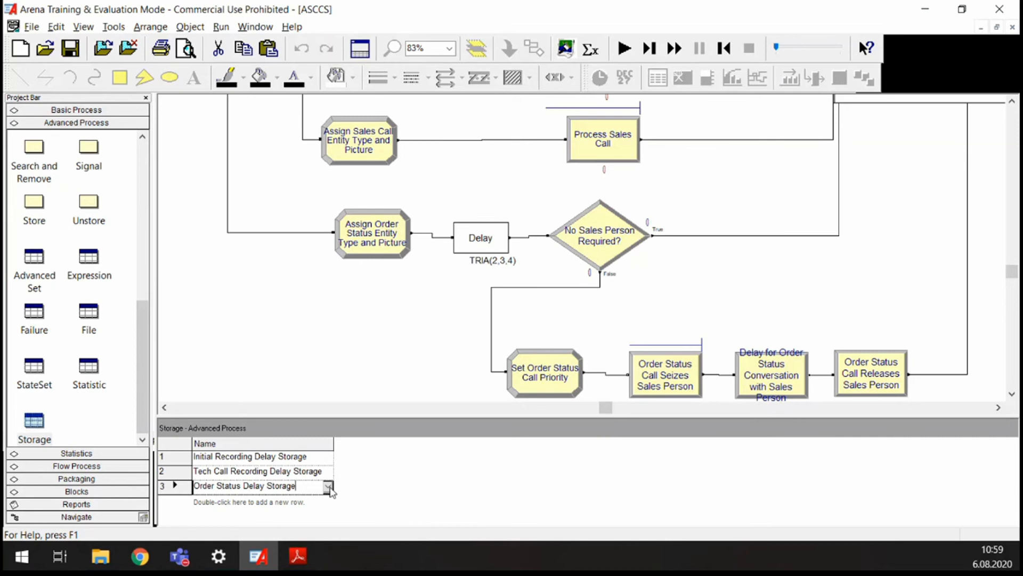
left_click(168, 484)
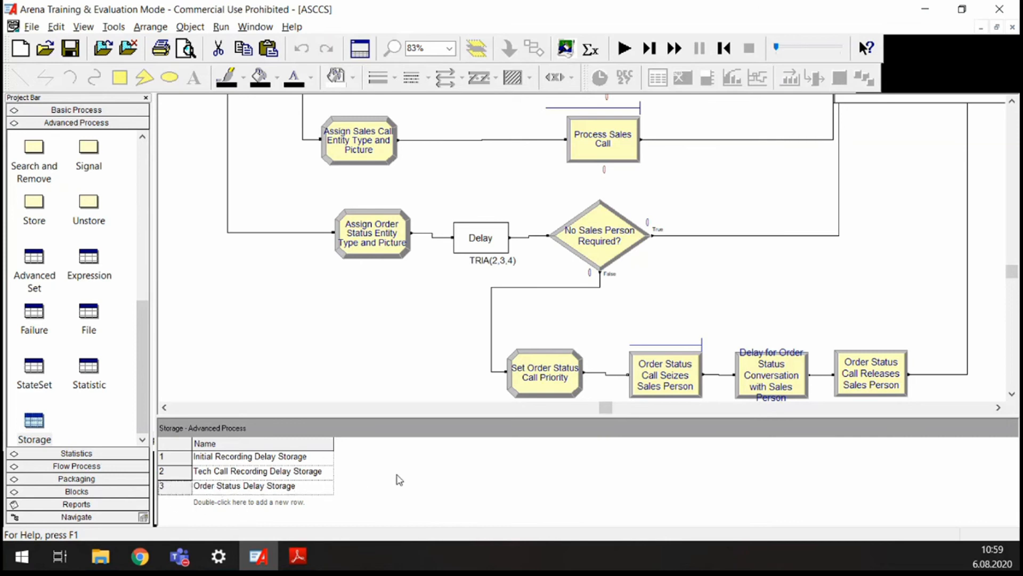
Step: Recheck the Order Status Delay block's settings, then rerun the simulation and close the error report
double_click(487, 240)
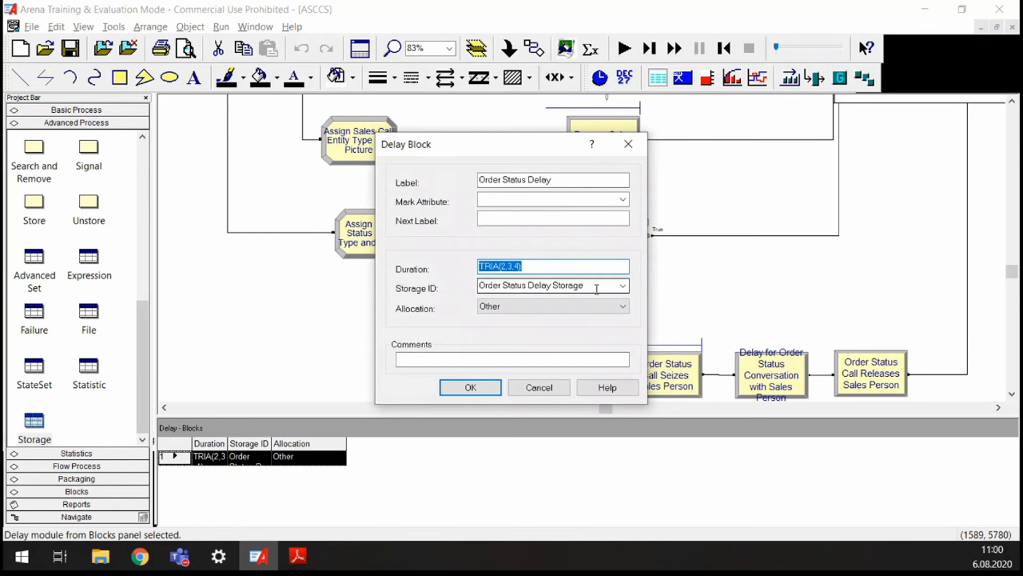
left_click(469, 388)
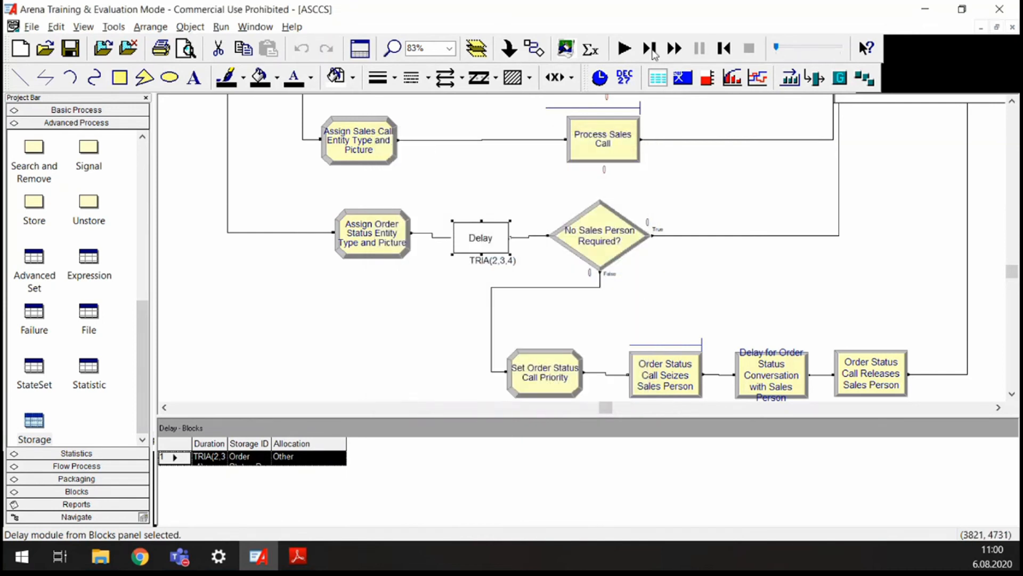
left_click(624, 56)
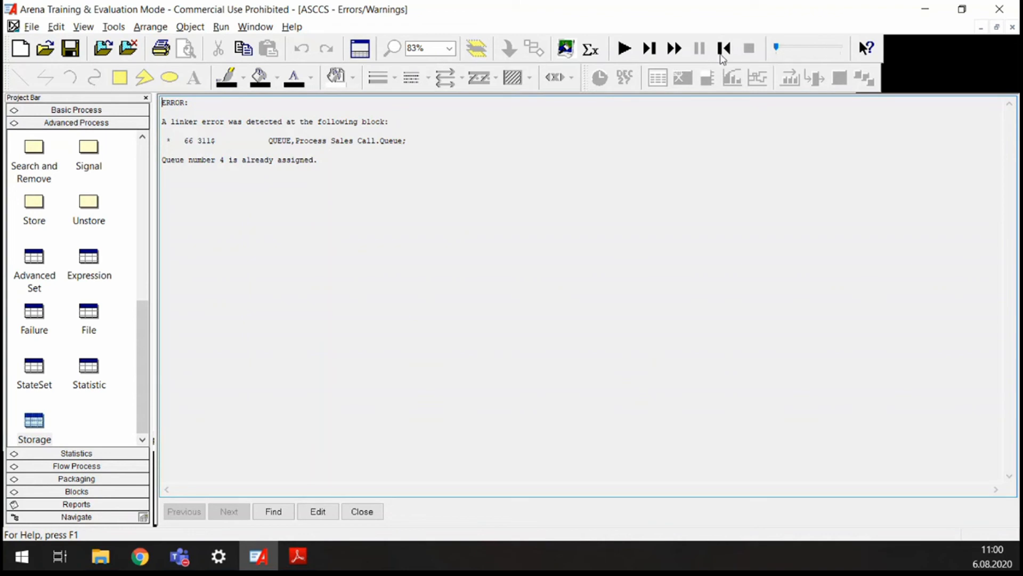
left_click(1012, 28)
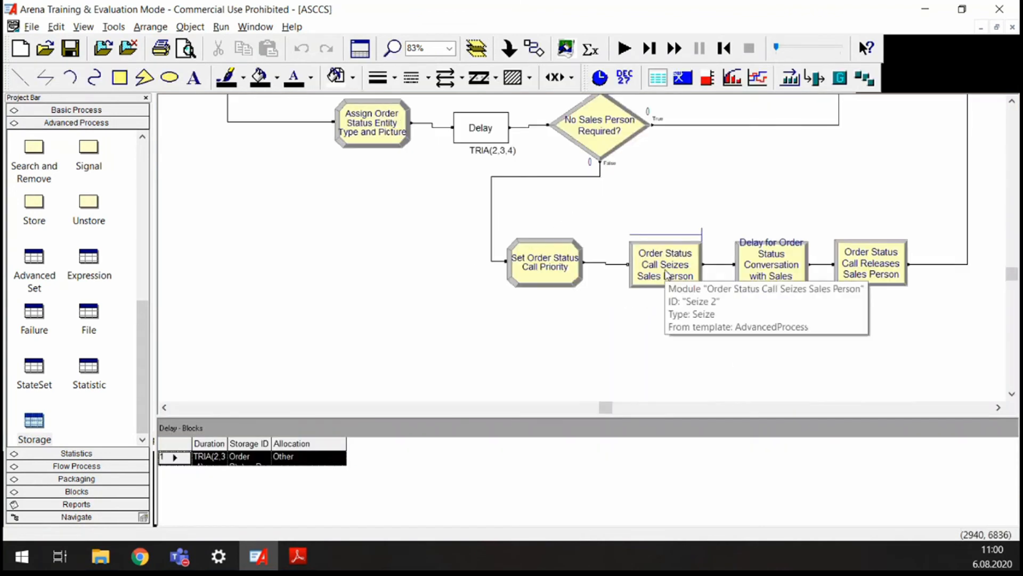
Step: Check the queue name used by the Order Status Call Seizes Sales Person module against the Queue data module's entries
double_click(660, 277)
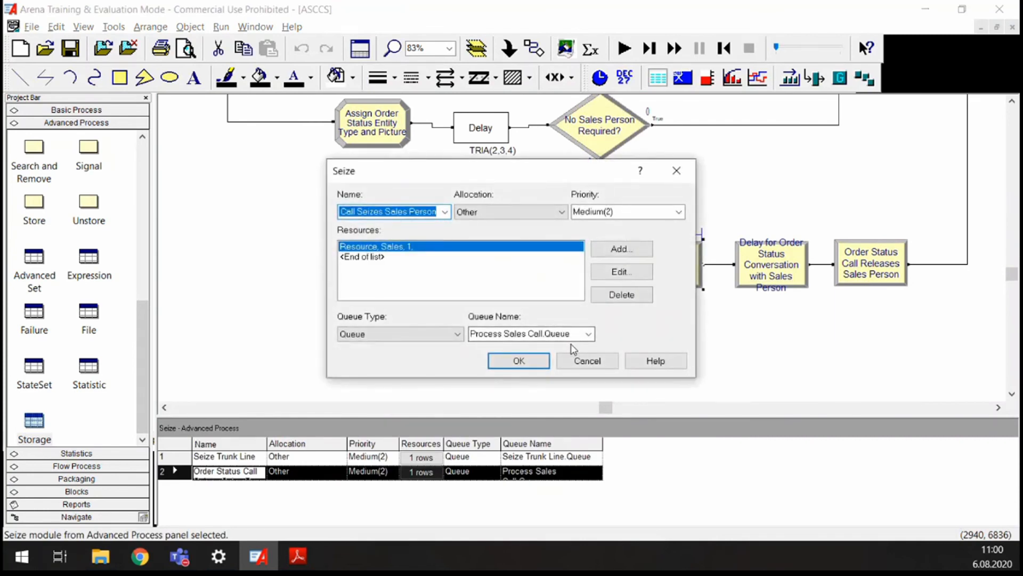
left_click(676, 171)
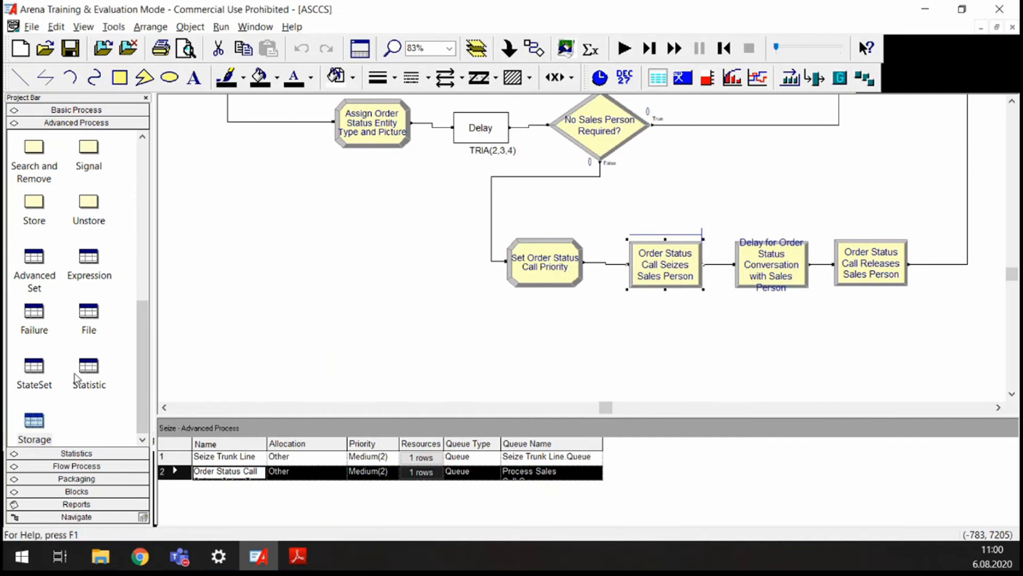
scroll(76, 374, "up", 10)
left_click(82, 111)
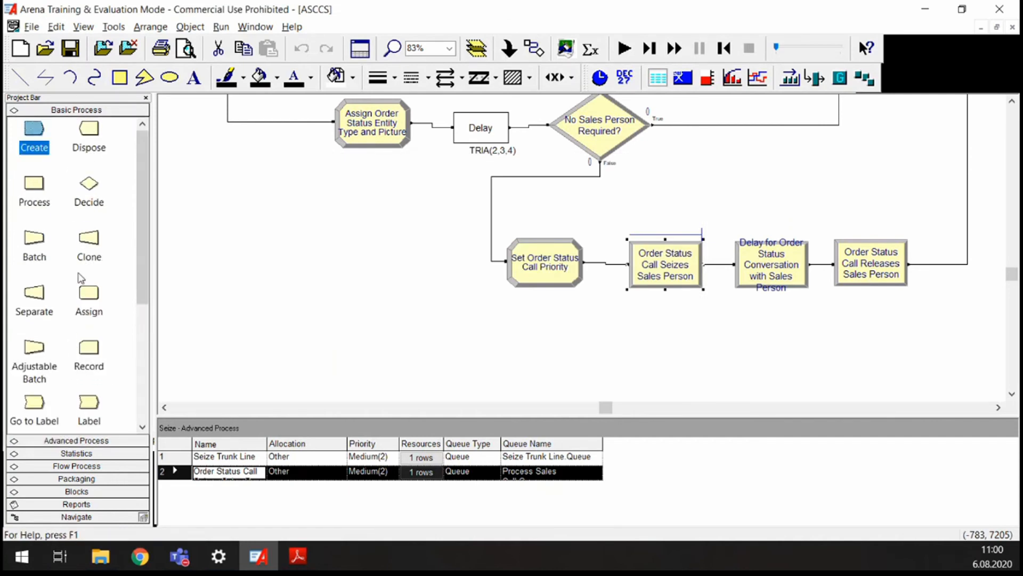
scroll(81, 278, "down", 5)
left_click(33, 302)
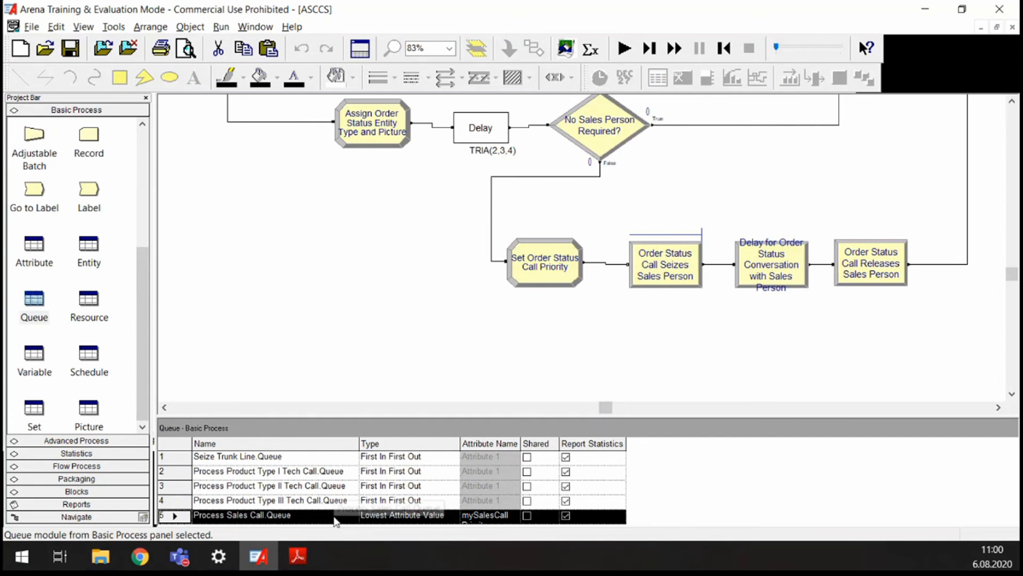
Step: Reselect Process Sales Call.Queue as the queue name in the Order Status Call Seizes Sales Person module
double_click(660, 277)
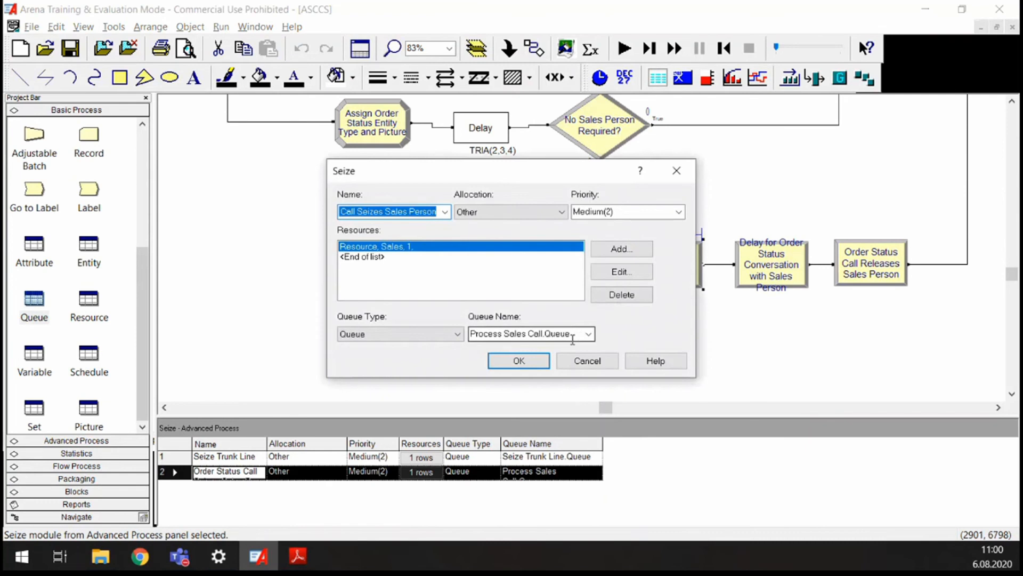
left_click(588, 333)
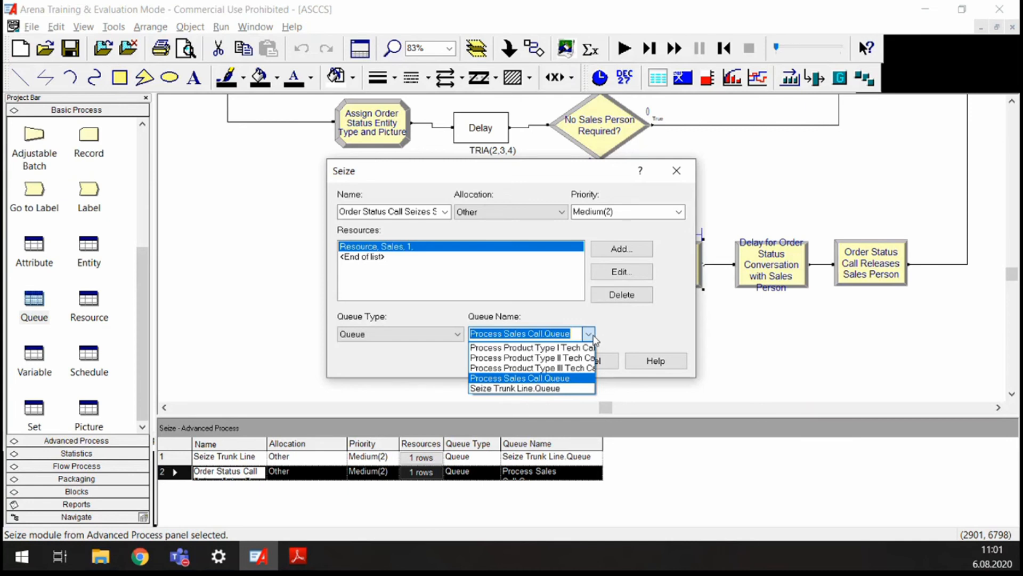
left_click(548, 379)
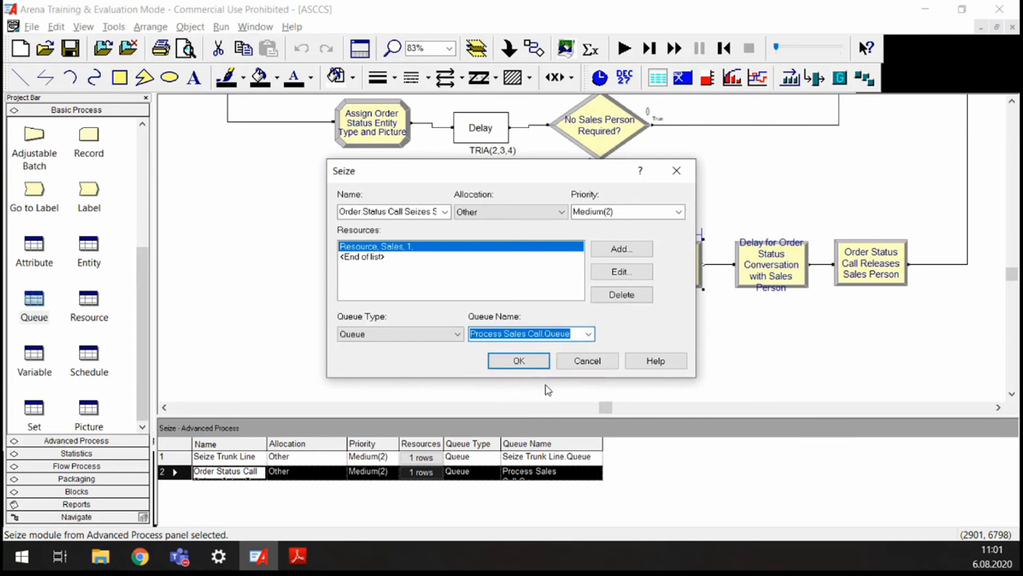
left_click(529, 367)
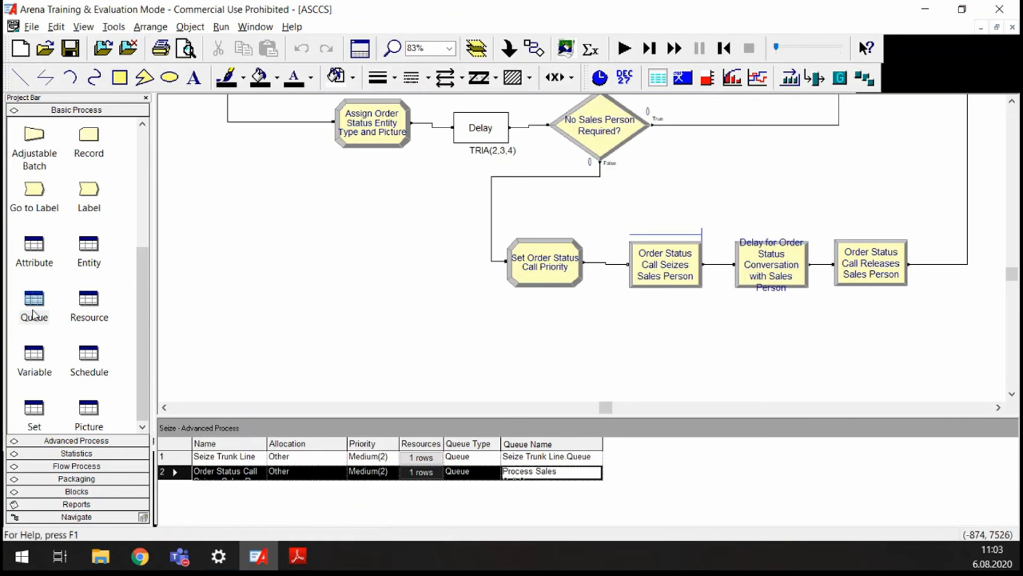
Step: Mark Process Sales Call.Queue as Shared in the Queue data module
left_click(33, 315)
scroll(357, 345, "down", 3)
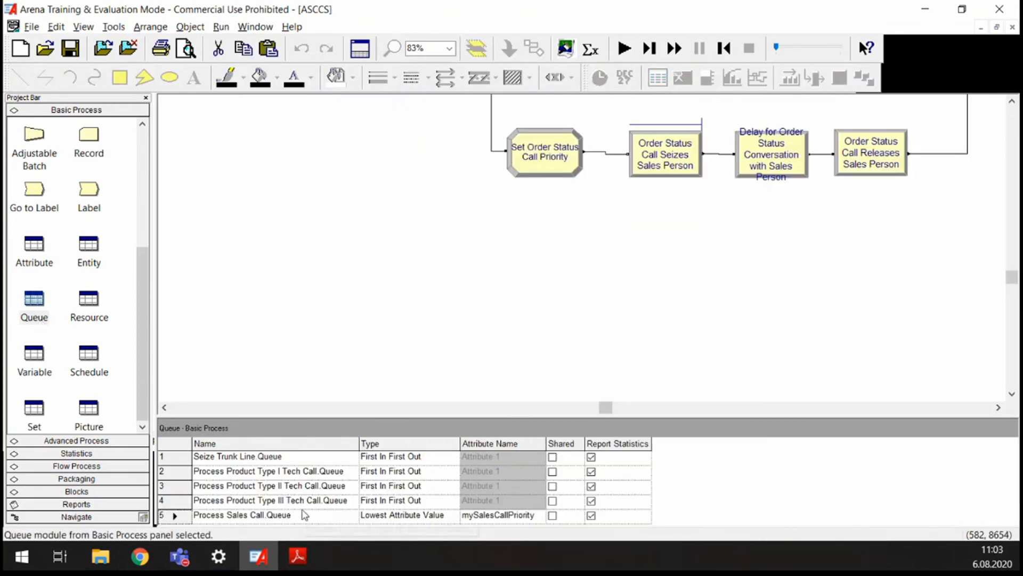
right_click(172, 518)
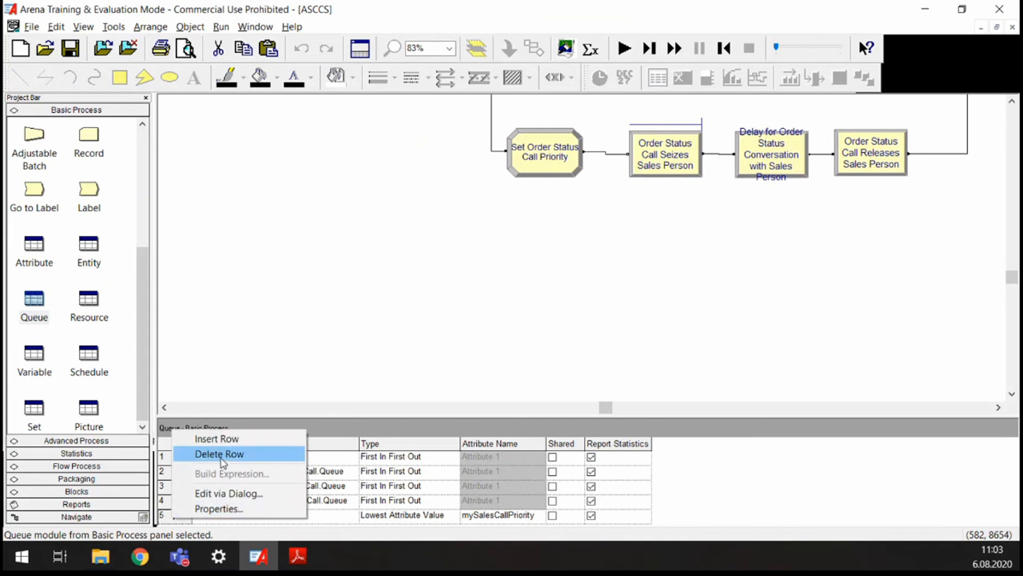
left_click(227, 492)
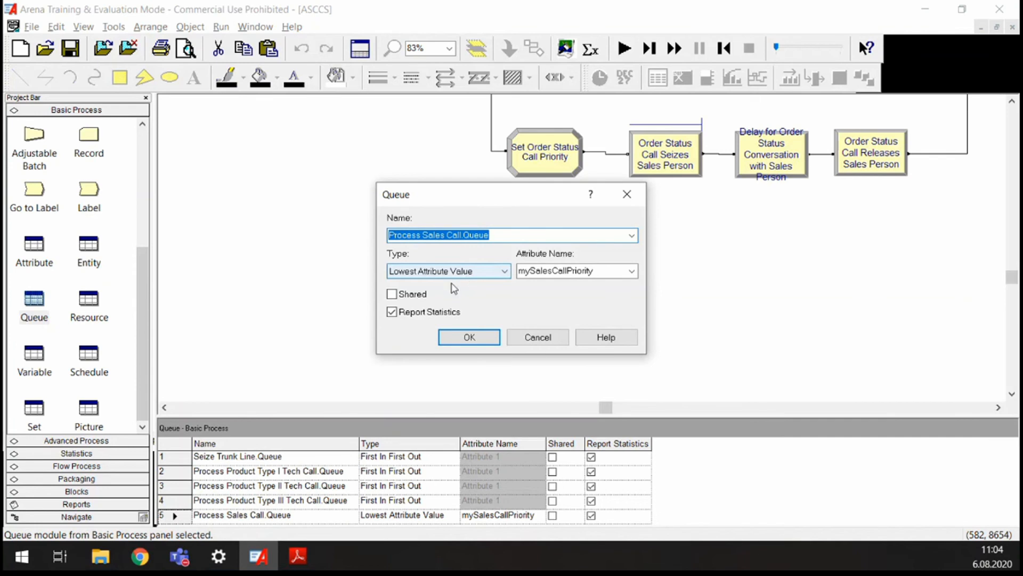
left_click(392, 294)
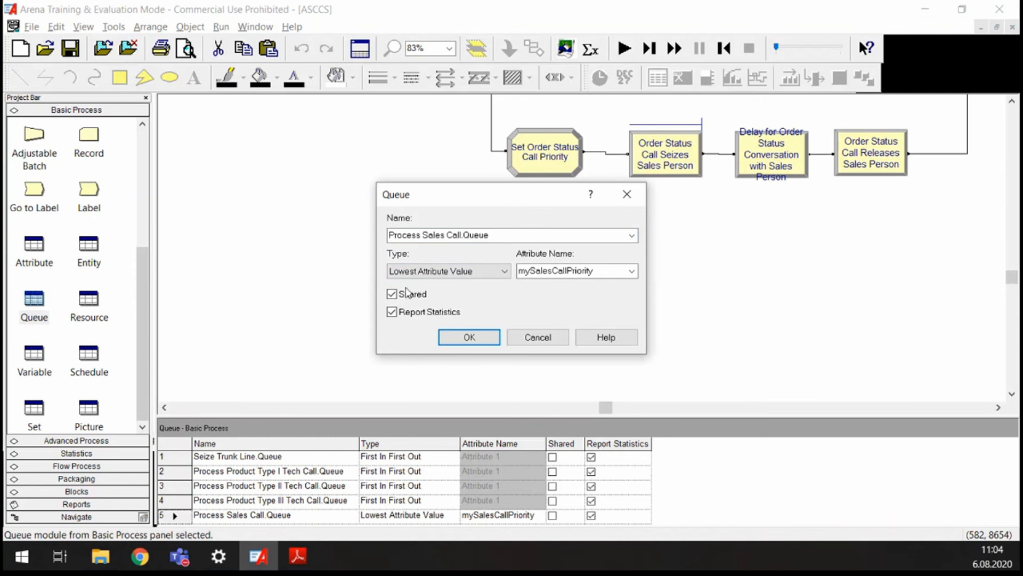
left_click(468, 338)
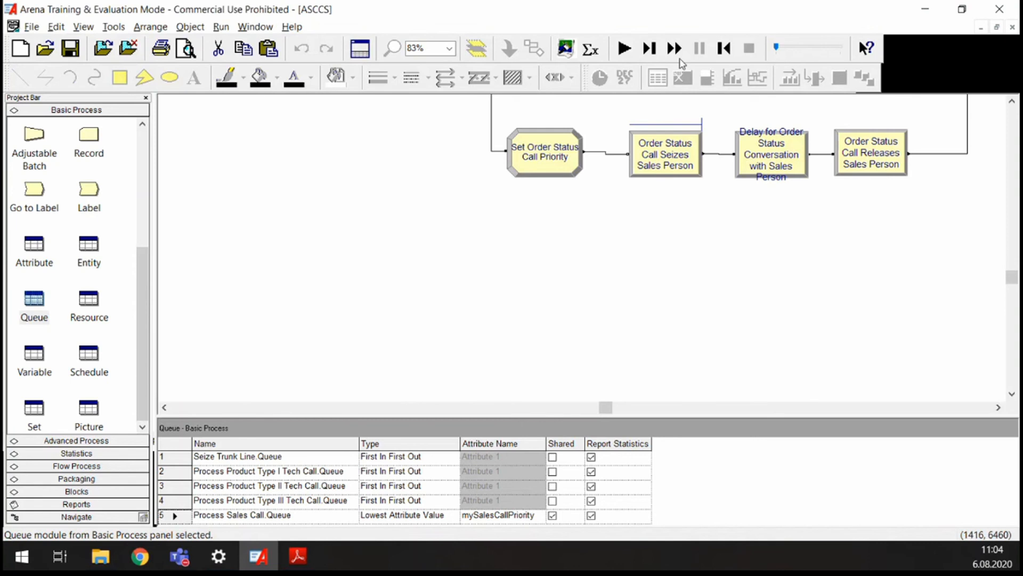
Step: Run the simulation and follow the call entities through the whole model up to the call arrivals
left_click(626, 49)
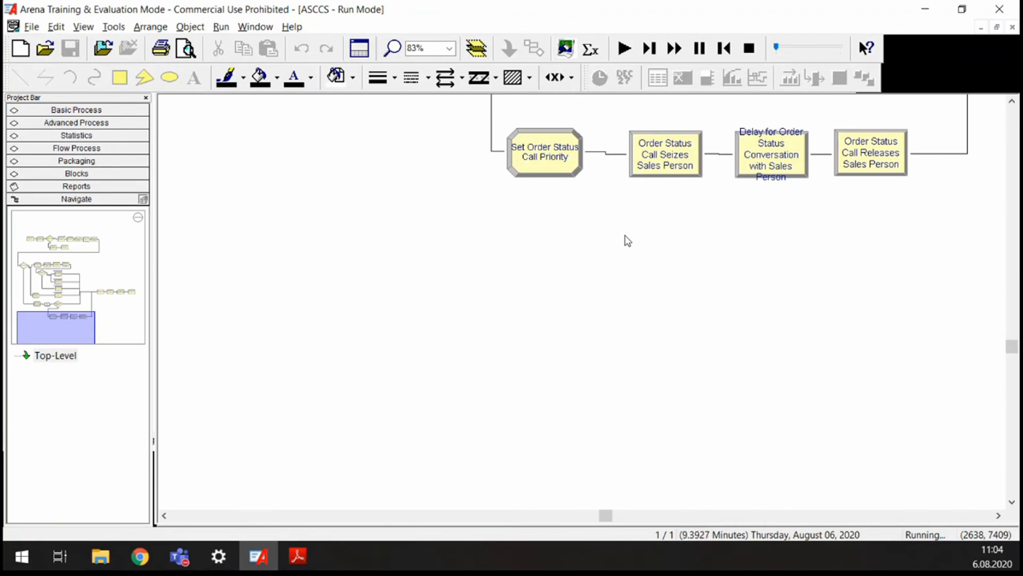
scroll(627, 241, "up", 10)
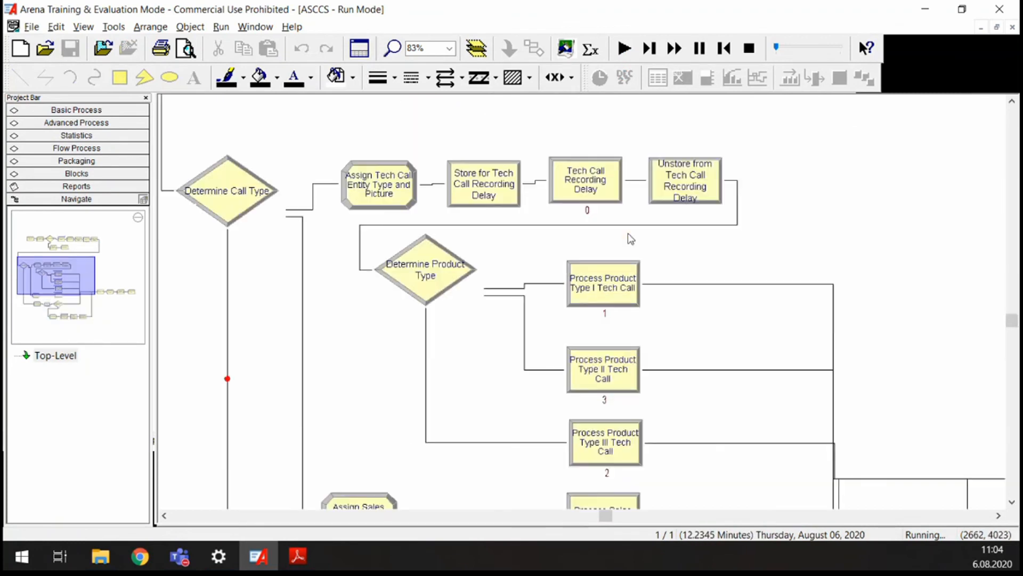
scroll(618, 239, "down", 3)
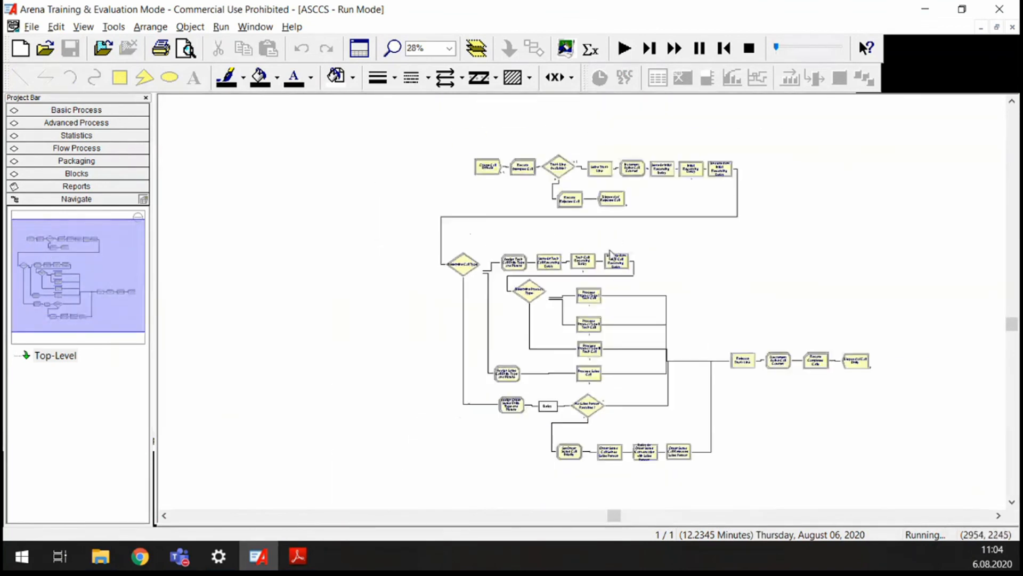
scroll(633, 296, "up", 2)
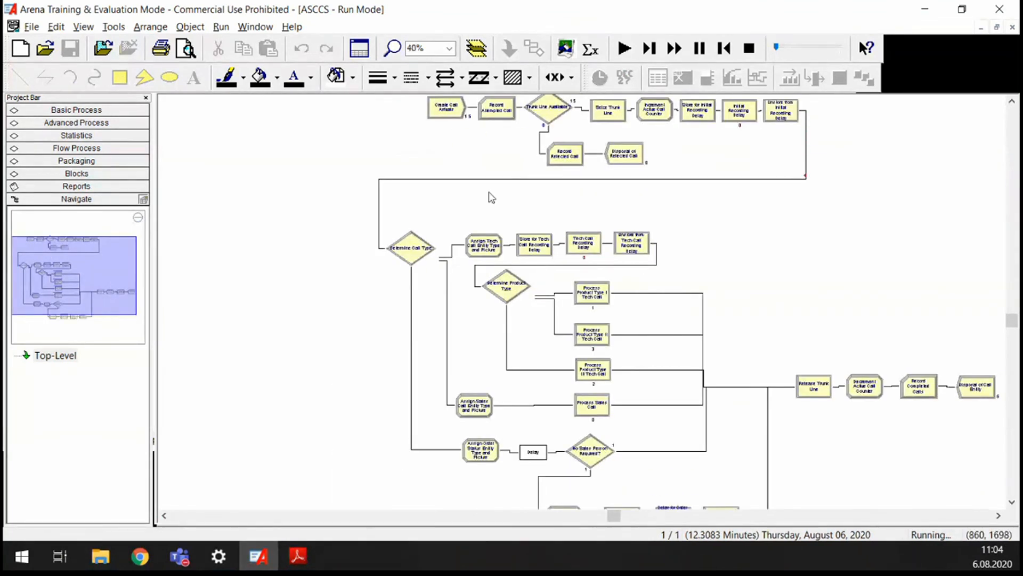
scroll(491, 203, "up", 4)
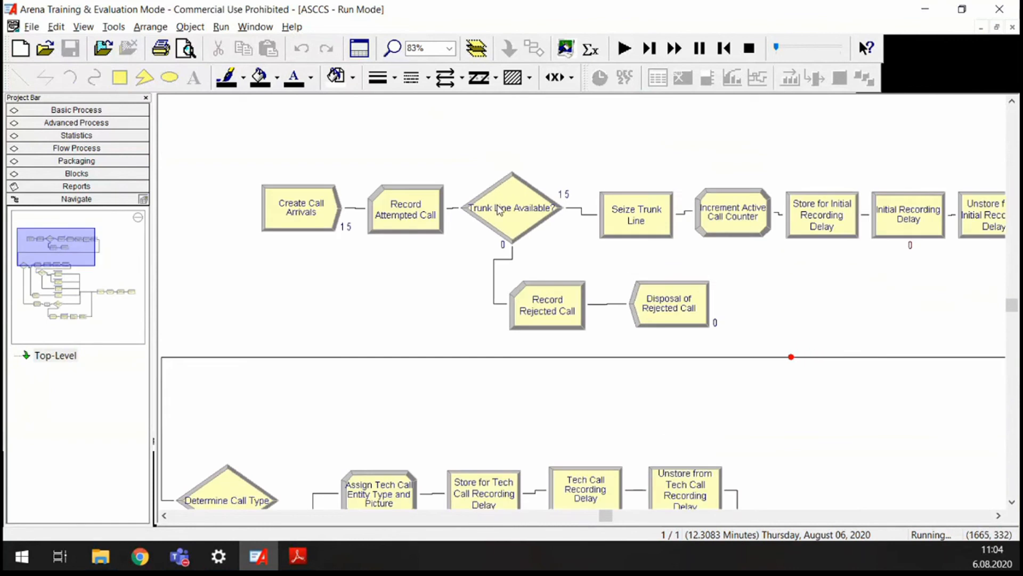
Step: Follow the moving call entities from Create Call Arrivals down through the call type branches and back to the arrivals
scroll(499, 212, "up", 2)
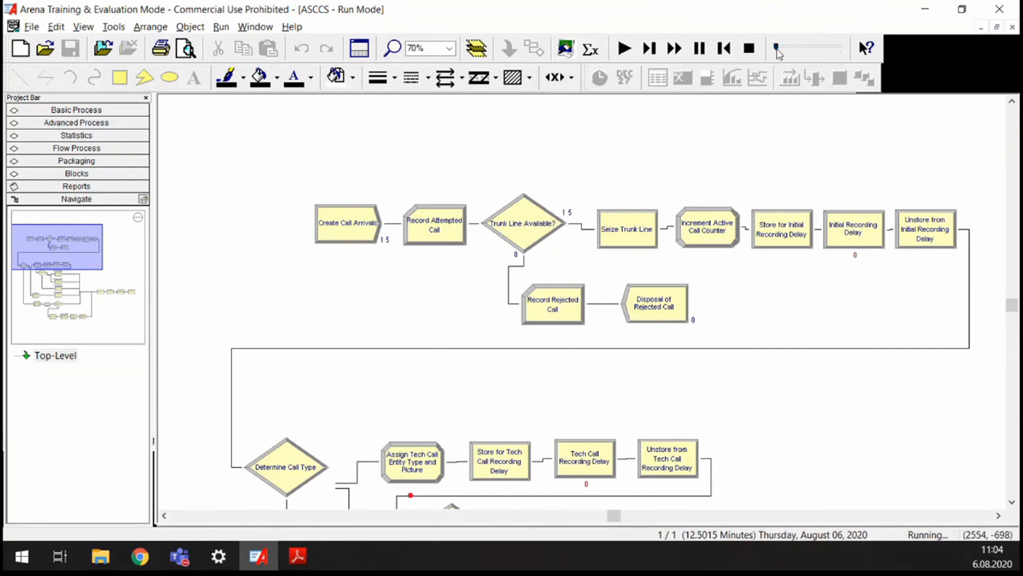
scroll(706, 190, "down", 5)
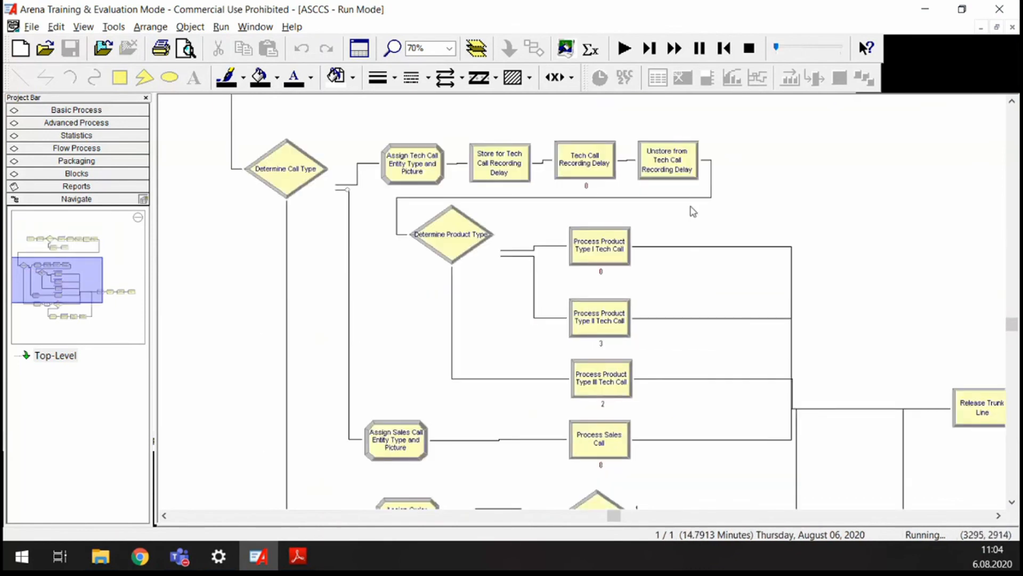
scroll(693, 212, "down", 7)
scroll(688, 216, "up", 5)
scroll(689, 217, "up", 10)
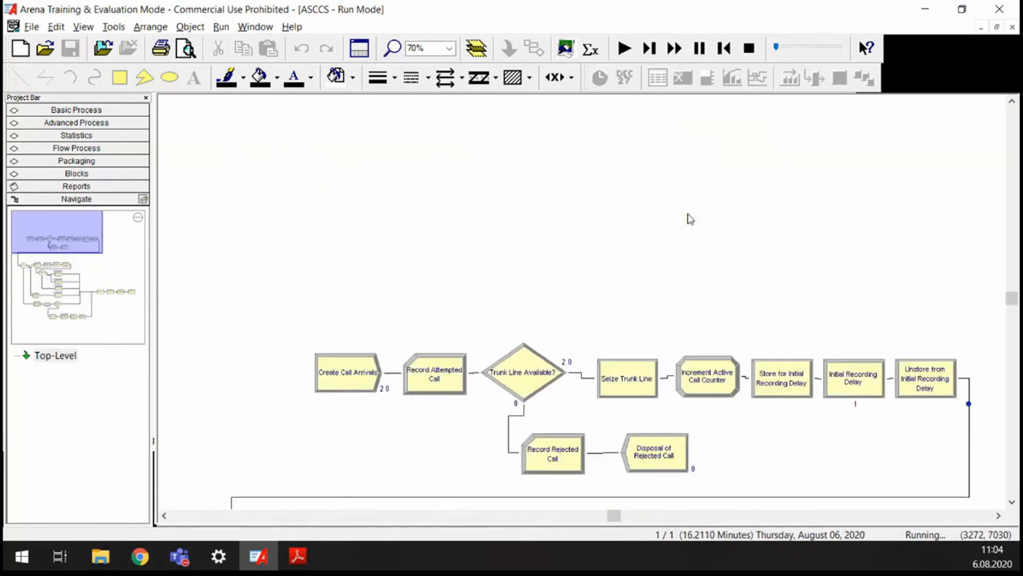
scroll(671, 203, "down", 3)
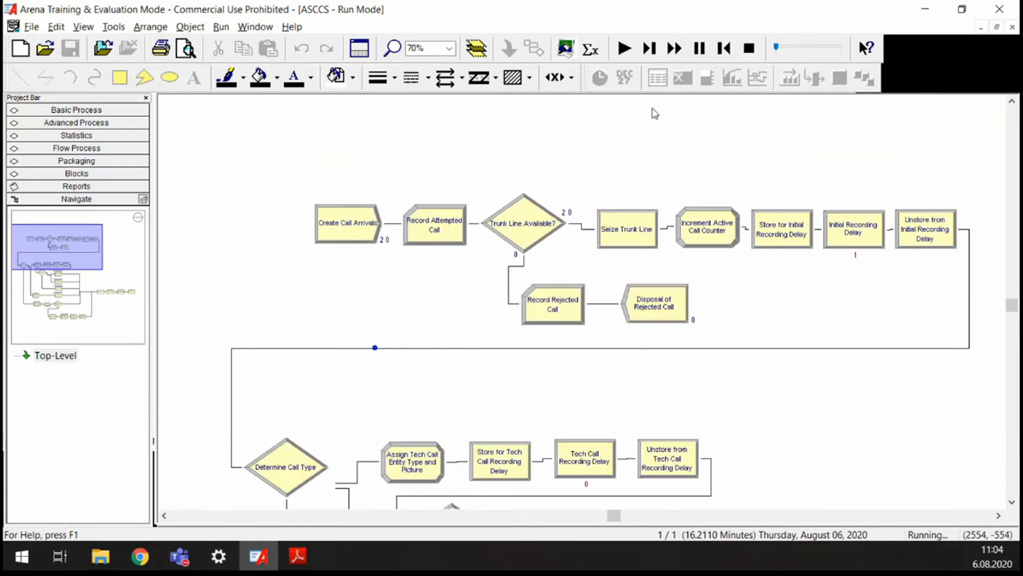
Step: Restart the simulation run and raise the animation speed factor to 1.368456
left_click(748, 49)
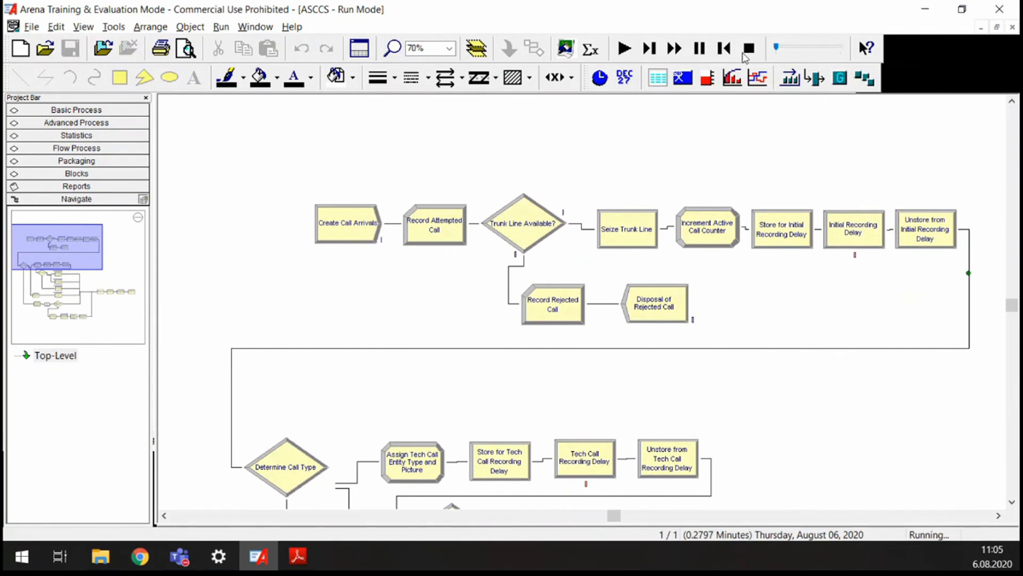
left_click_drag(779, 51, 795, 52)
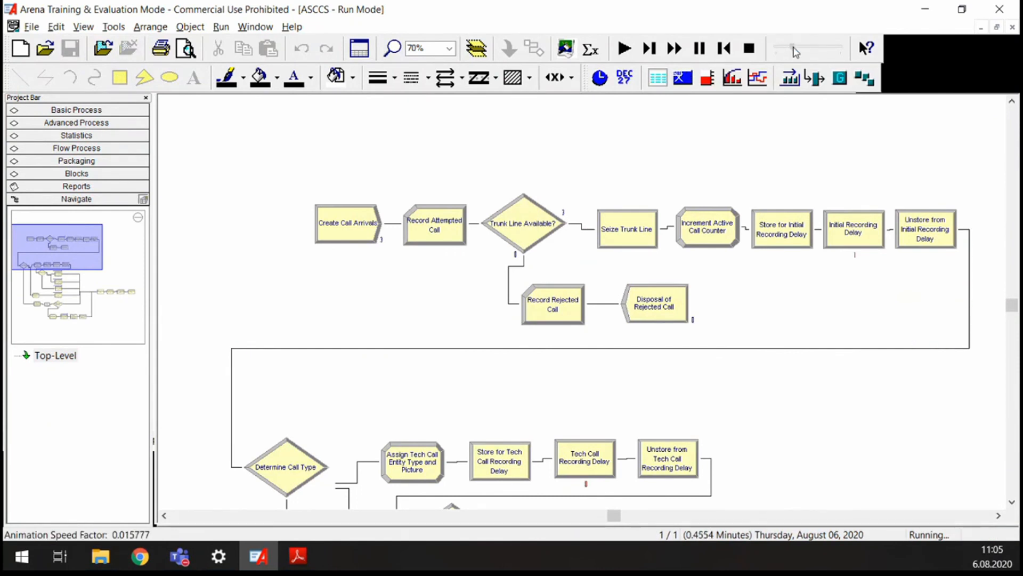
scroll(566, 277, "down", 5)
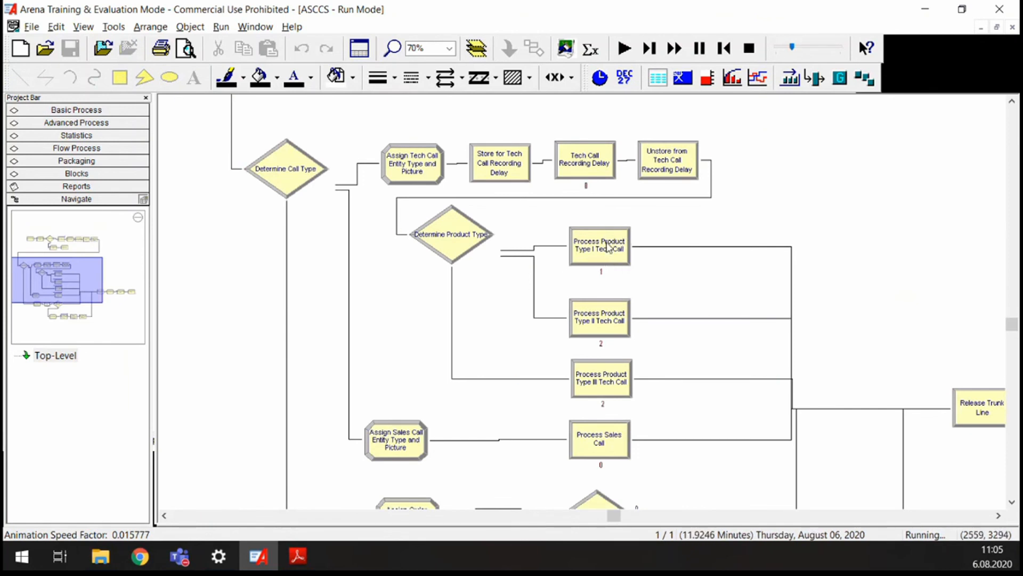
left_click_drag(792, 46, 816, 46)
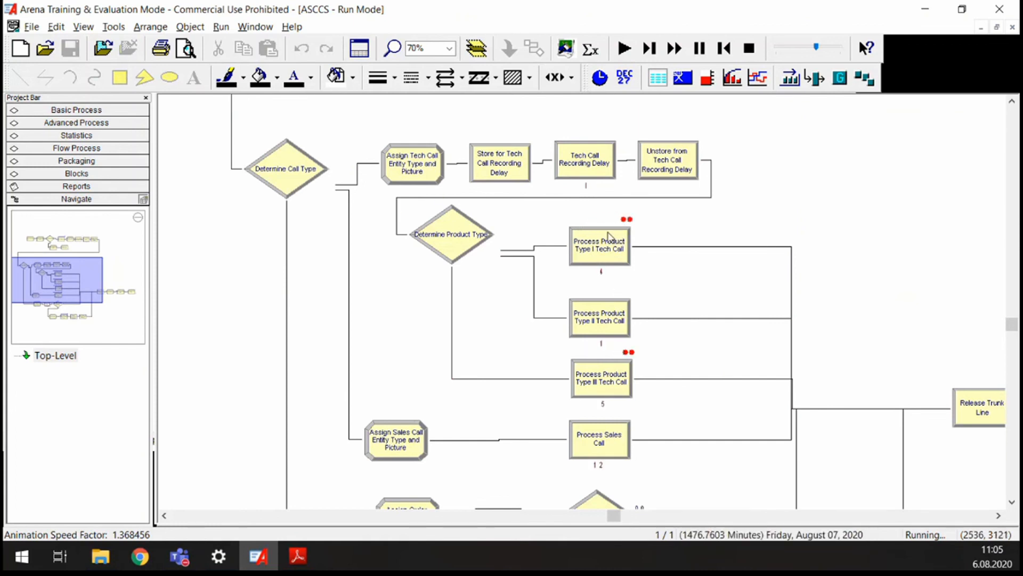
Step: Examine the queue at the Order Status Call Seizes Sales Person module and the accepted and rejected call counters at Trunk Line Available?
scroll(601, 311, "down", 3)
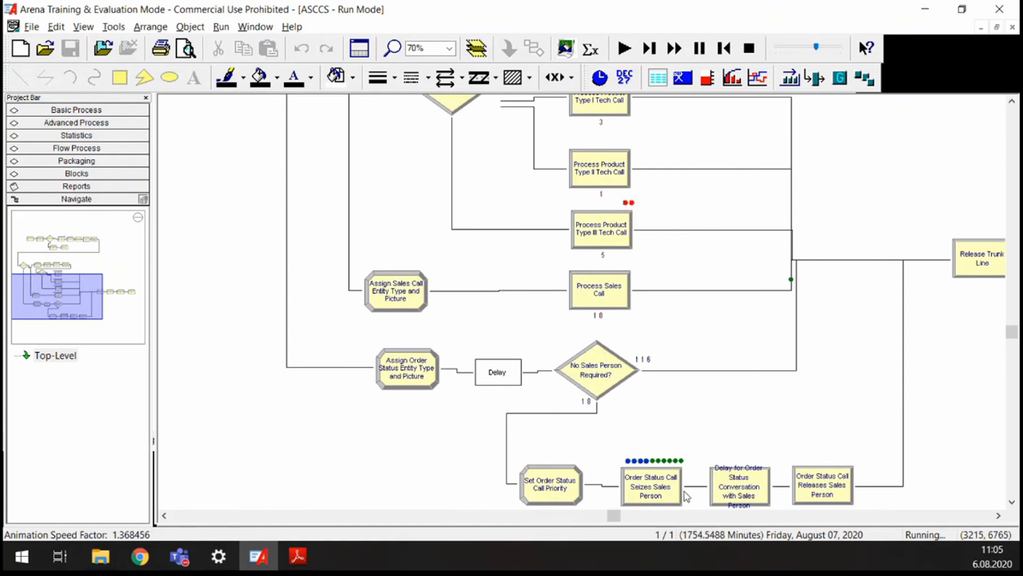
scroll(619, 382, "down", 3)
scroll(656, 361, "up", 5)
mouse_move(610, 516)
left_mouse_down()
mouse_move(641, 516)
mouse_move(615, 516)
mouse_move(629, 517)
left_mouse_up()
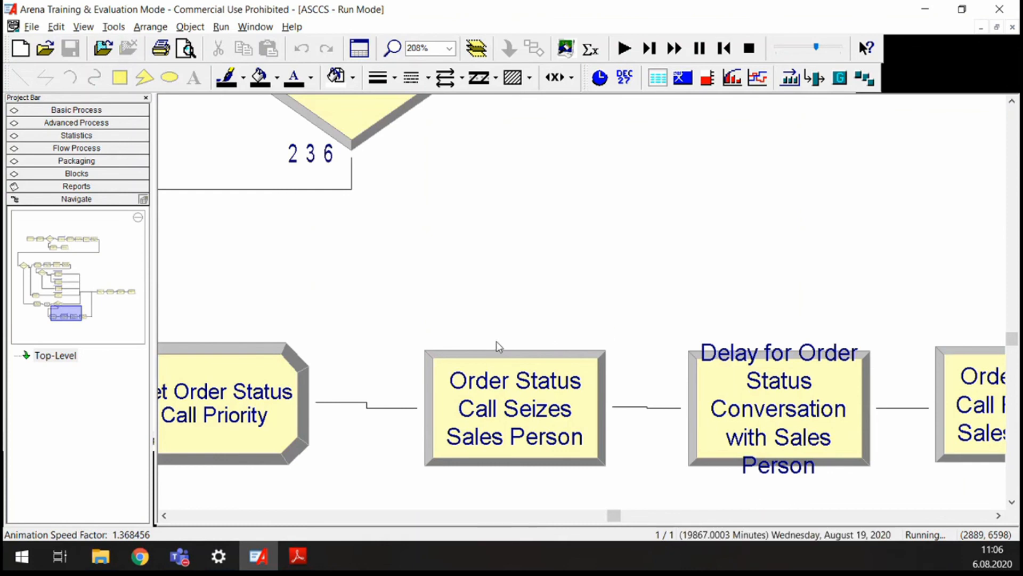
scroll(558, 350, "up", 1)
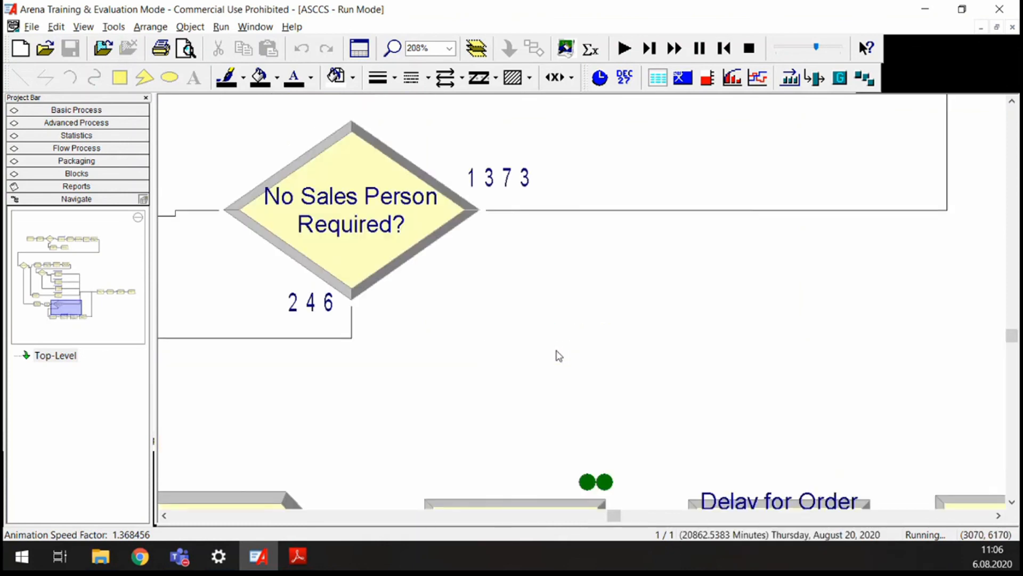
scroll(565, 348, "down", 2)
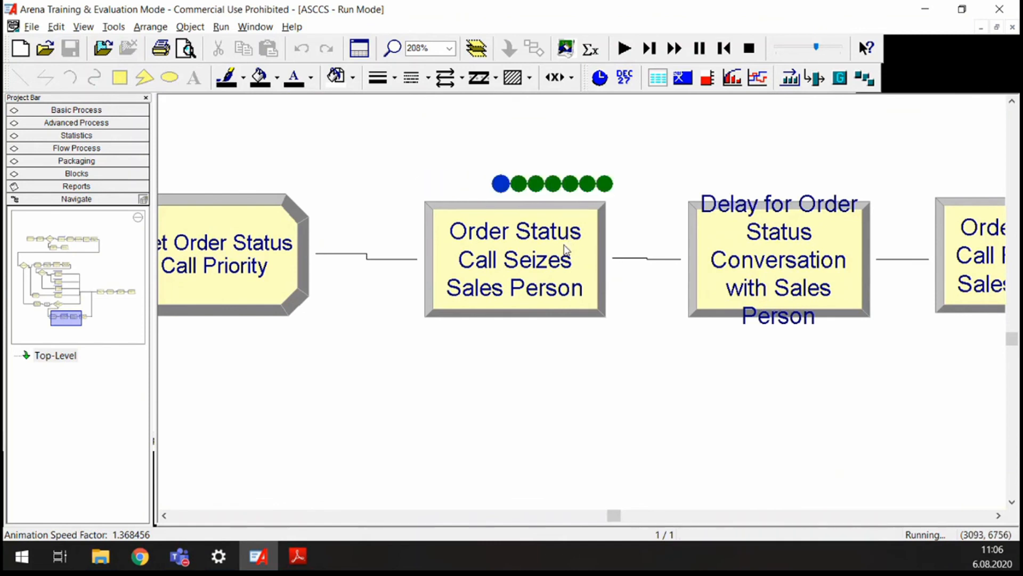
scroll(565, 253, "up", 2)
scroll(566, 250, "up", 4)
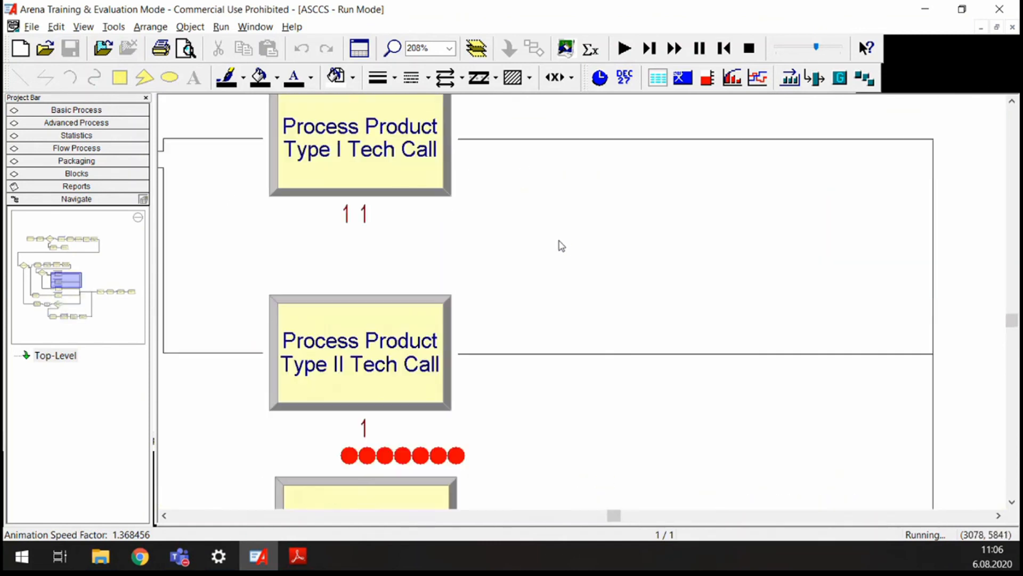
scroll(480, 265, "down", 3, "ctrl")
scroll(219, 265, "up", 5)
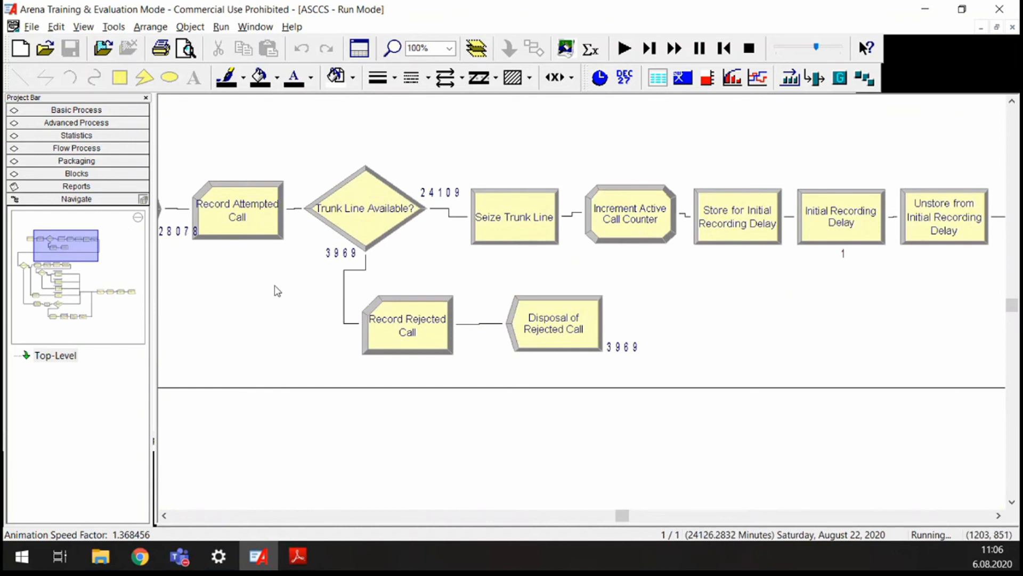
left_click_drag(622, 516, 607, 516)
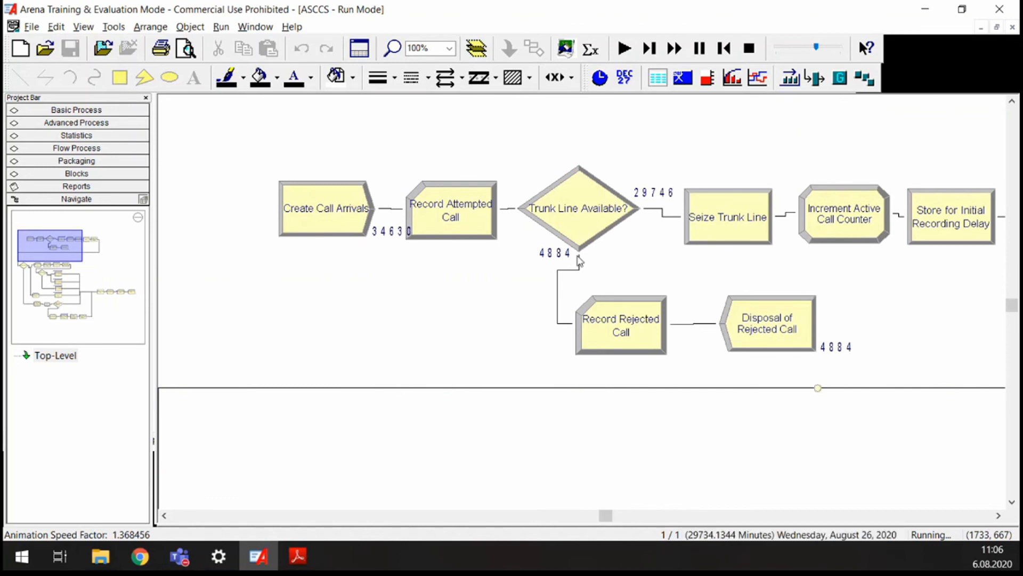
Step: Check the queues at the order status and call processing modules, and inspect the counter below the Initial Recording Delay module close up
scroll(778, 357, "down", 3)
scroll(778, 360, "down", 15)
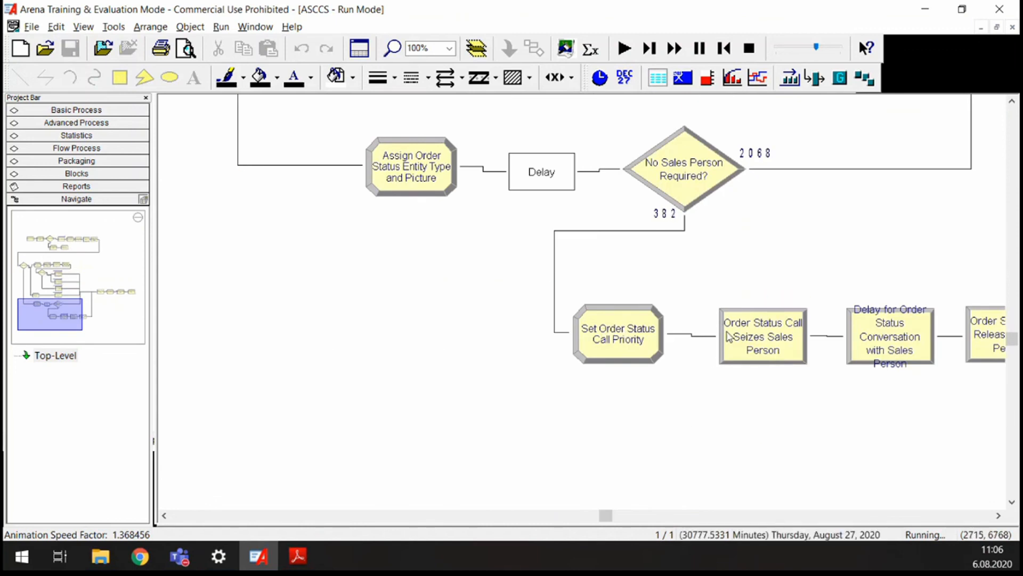
scroll(726, 335, "down", 1)
scroll(744, 327, "up", 6)
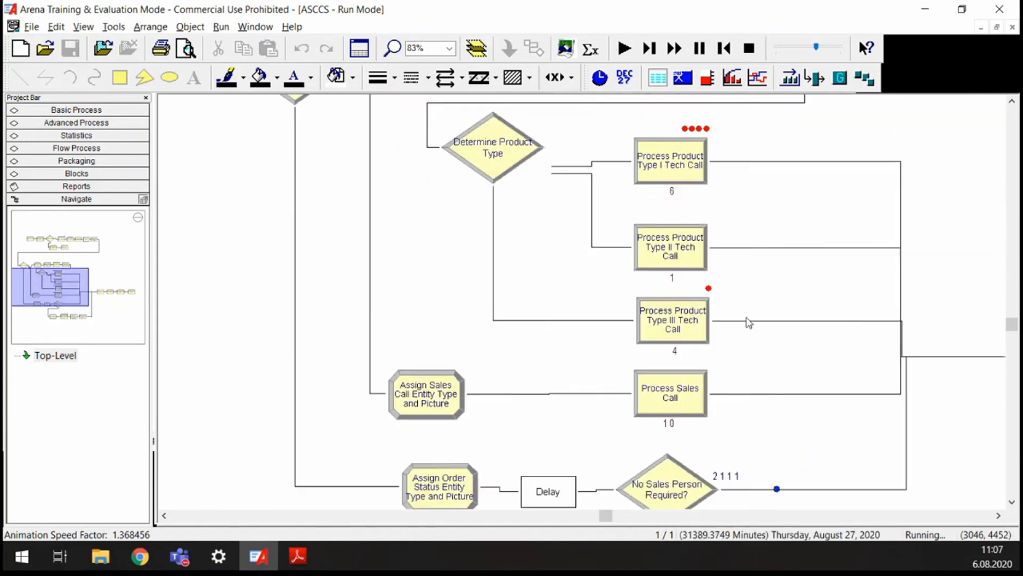
scroll(747, 320, "up", 12)
left_click_drag(605, 518, 631, 521)
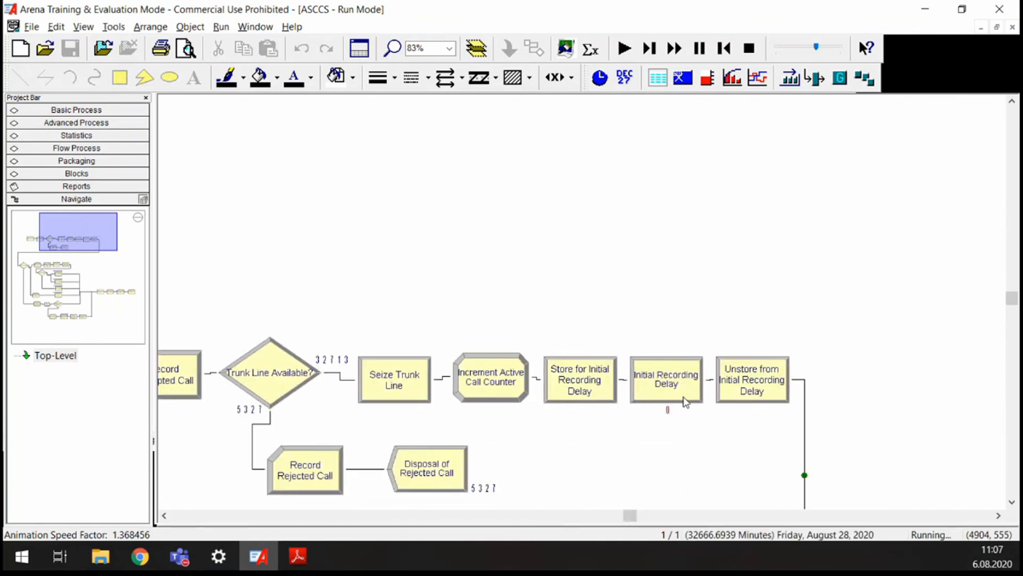
scroll(686, 402, "up", 4)
scroll(846, 498, "down", 3)
scroll(845, 498, "down", 1)
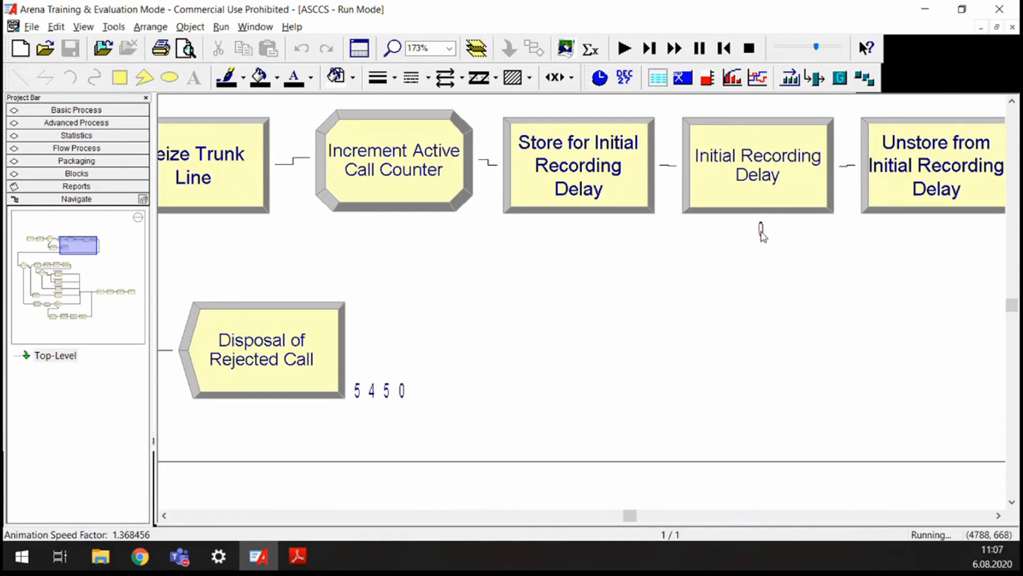
Step: Slow the animation speed factor to 0.001694 and follow the calls through the Tech Call Recording Delay to the product type processing queues
left_click(793, 54)
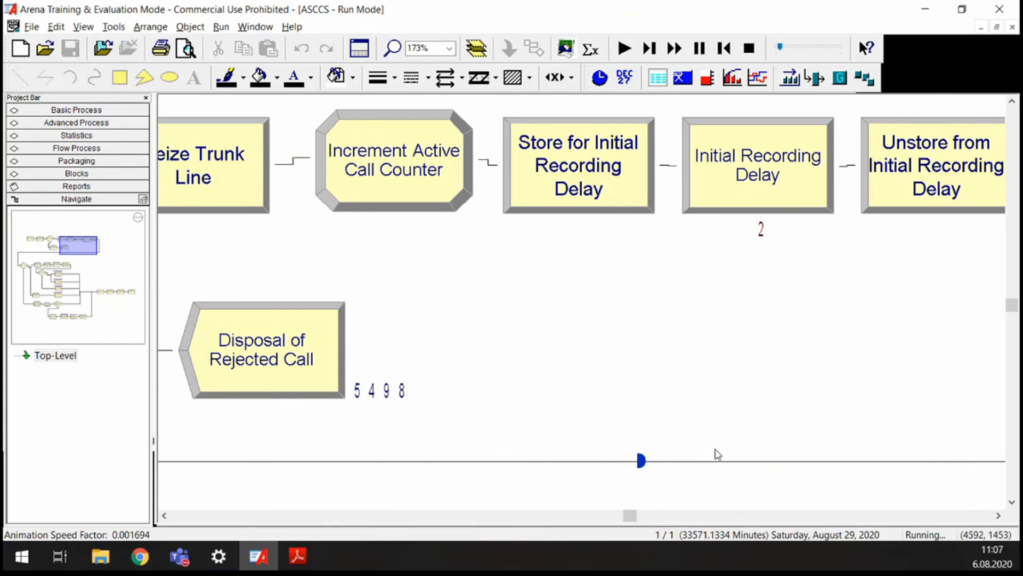
left_click_drag(629, 514, 598, 516)
scroll(606, 418, "down", 4)
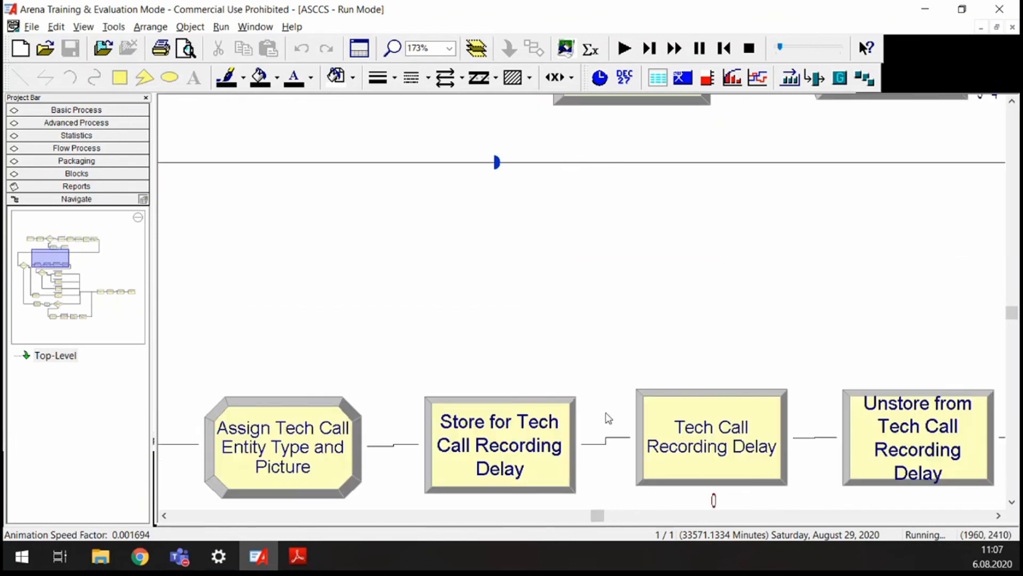
scroll(606, 418, "down", 2)
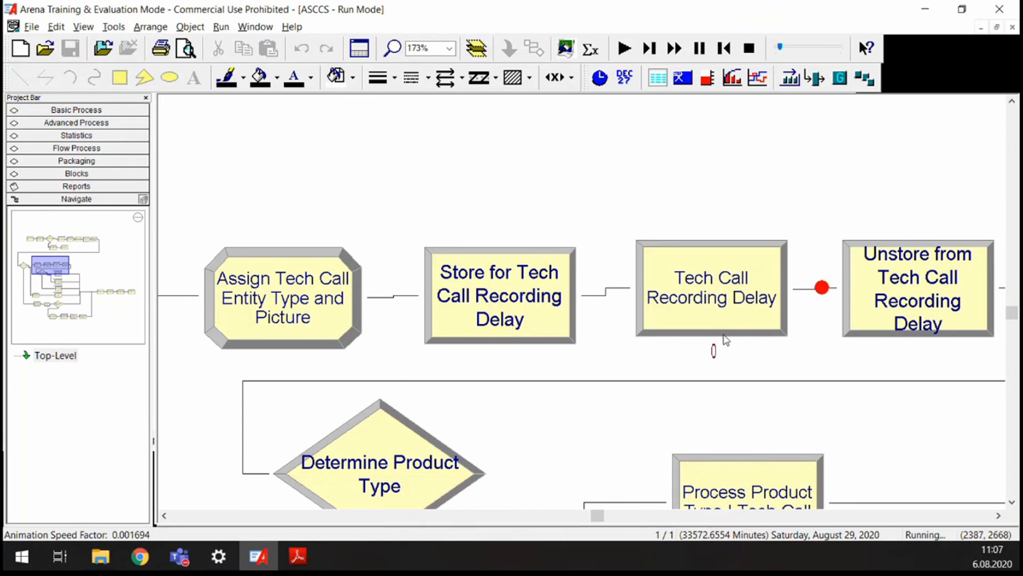
scroll(731, 343, "down", 5)
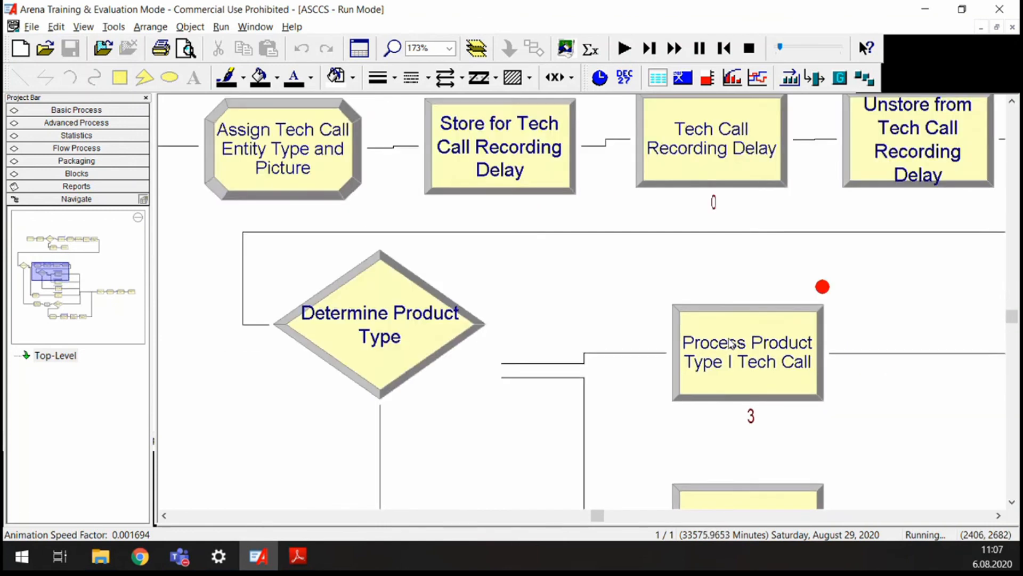
scroll(732, 344, "down", 3)
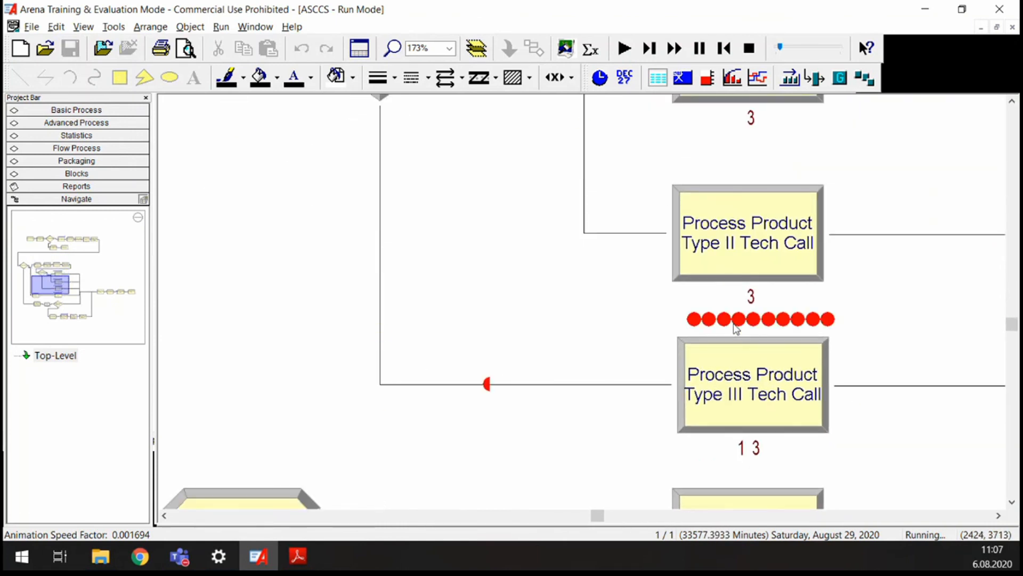
scroll(734, 325, "down", 5)
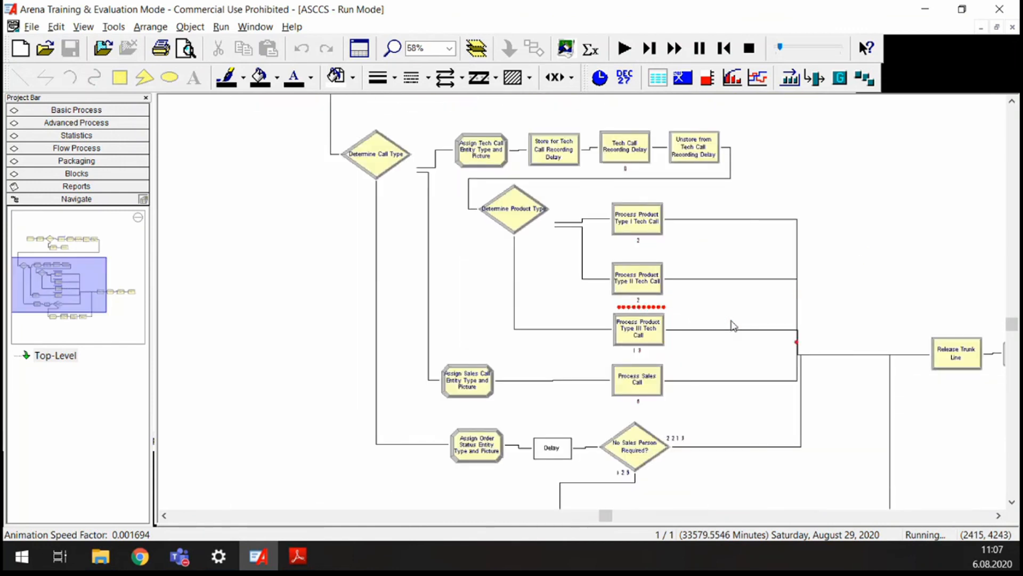